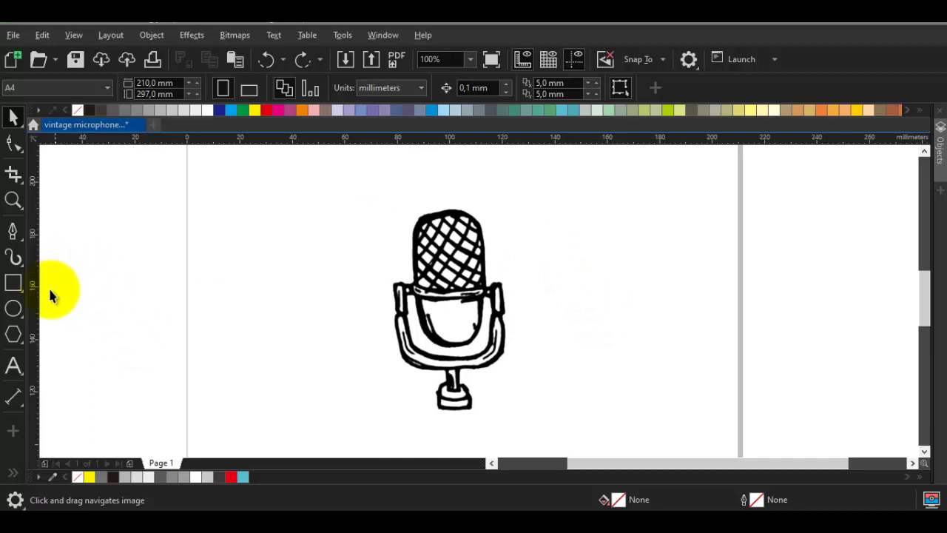
# Set the default outline to 4.0 pt wide with round corners and round line caps.
pyautogui.doubleClick(756, 500)
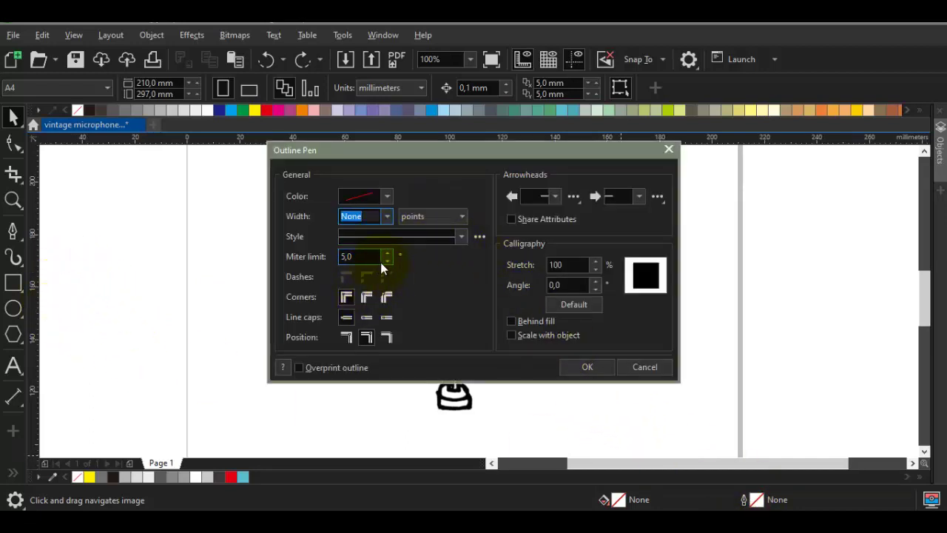
pyautogui.click(367, 298)
pyautogui.click(368, 318)
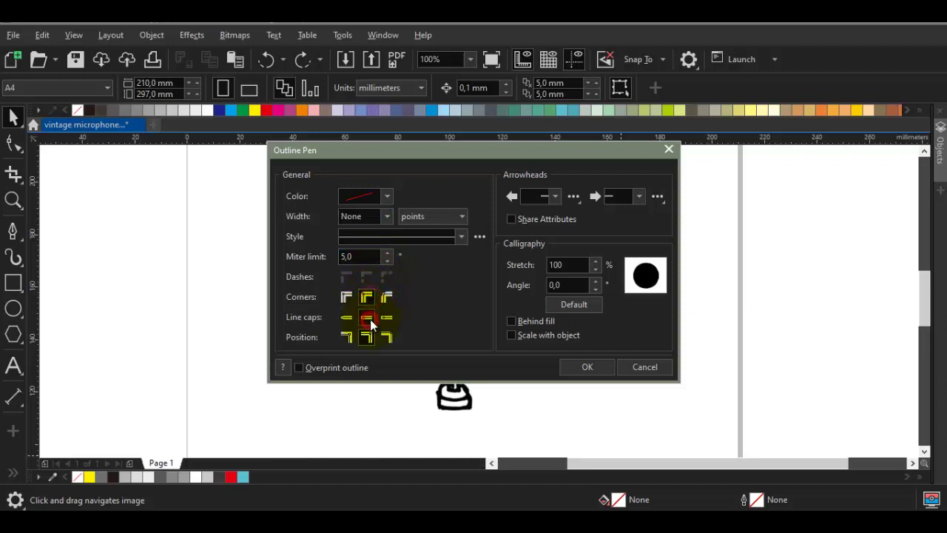
pyautogui.click(390, 216)
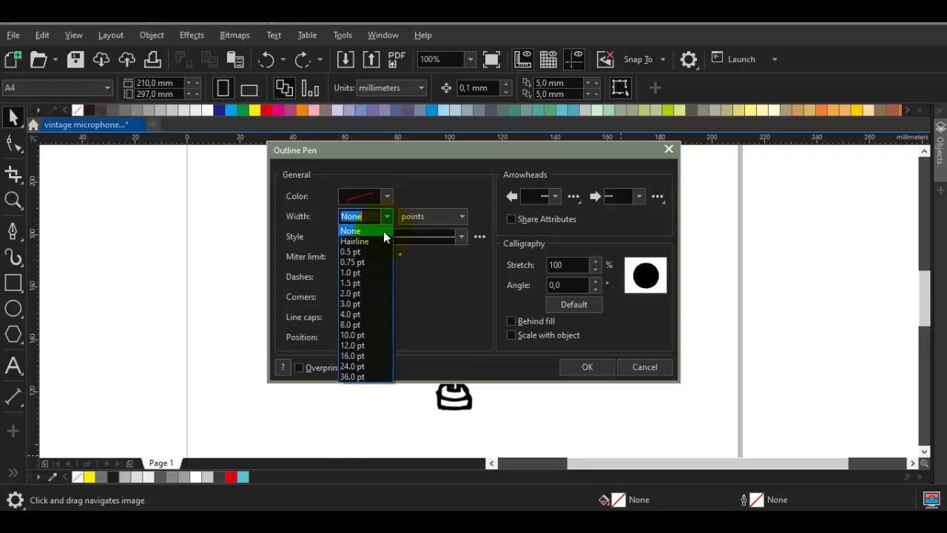
pyautogui.click(364, 314)
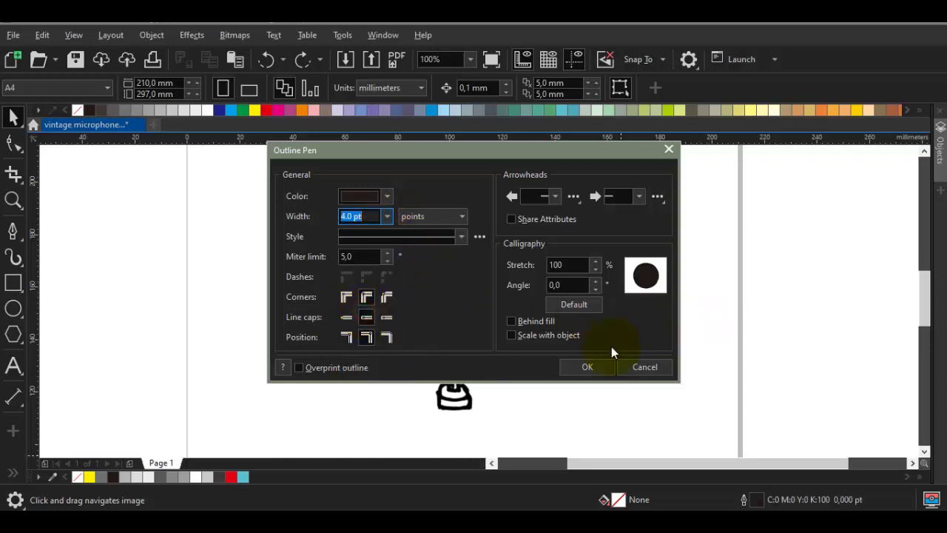
pyautogui.click(578, 367)
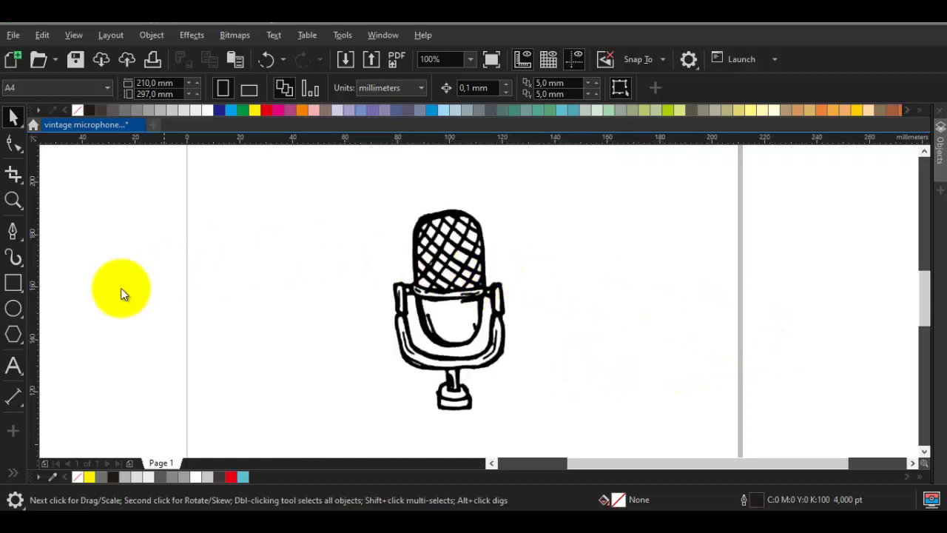
# Draw a rectangle about 26 mm wide and 50 mm tall over the body of the microphone sketch.
pyautogui.click(13, 283)
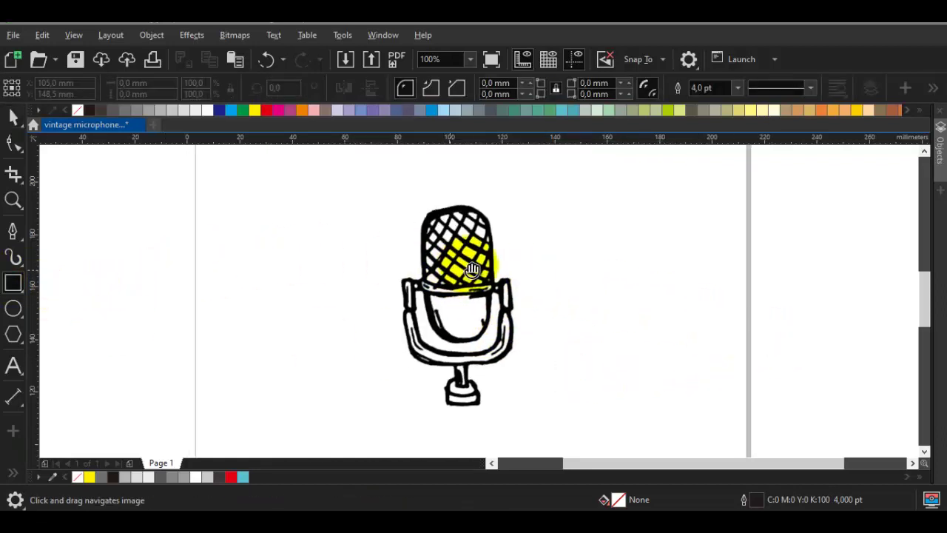
pyautogui.moveTo(444, 203); pyautogui.dragTo(518, 337)
pyautogui.press('space')
# Round all four corners of the rectangle to a radius of about 10.9 mm with the Shape tool.
pyautogui.scroll(4, 486, 211)
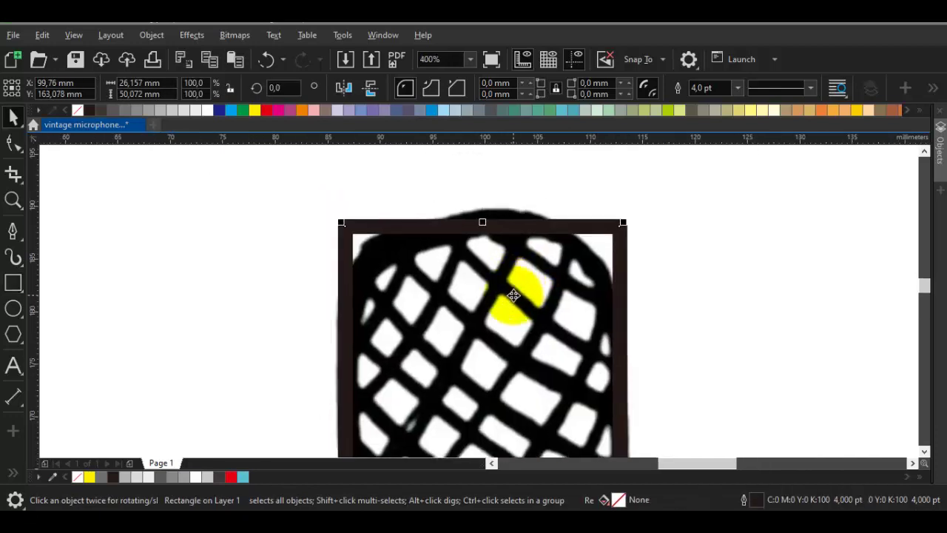
pyautogui.click(13, 144)
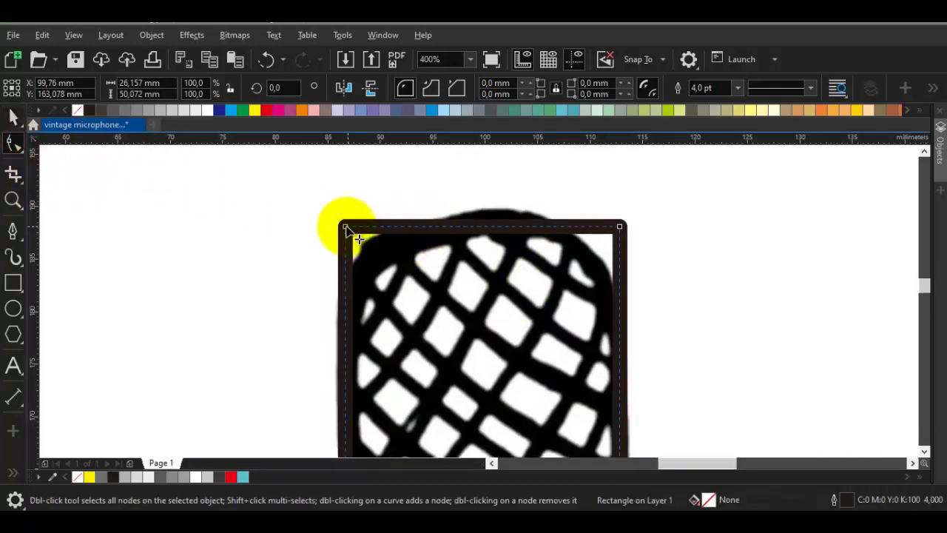
pyautogui.moveTo(345, 227); pyautogui.dragTo(467, 232)
pyautogui.press('space')
pyautogui.scroll(-4, 481, 244)
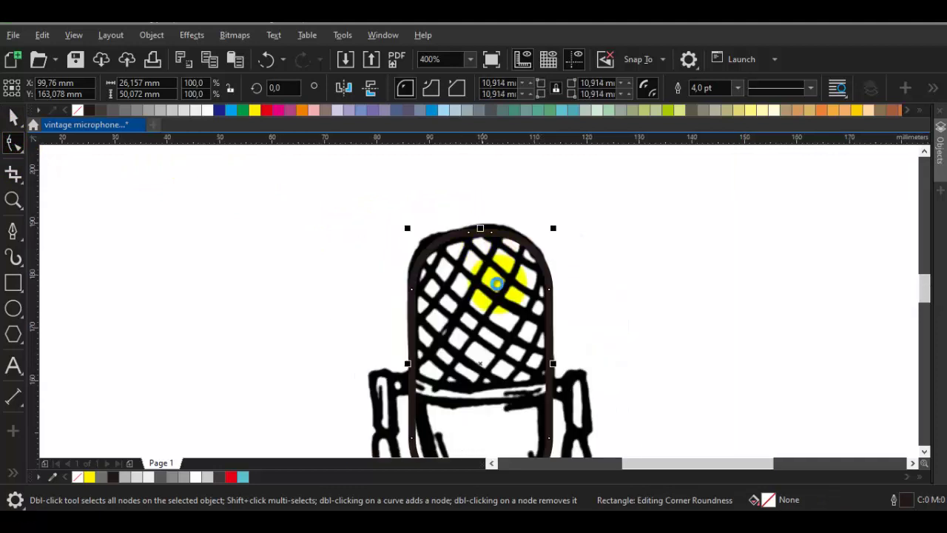
# Change the rounded rectangle's outline color to yellow.
pyautogui.rightClick(478, 244)
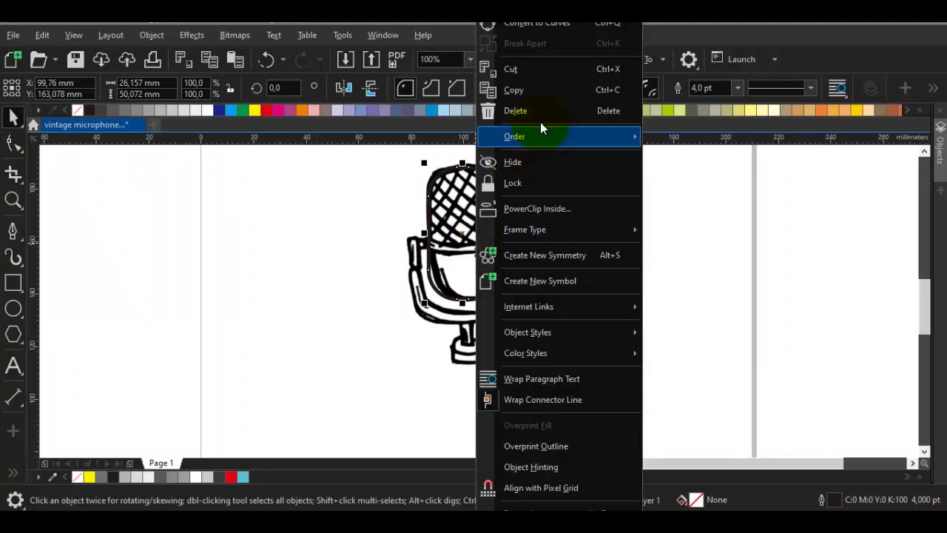
pyautogui.click(393, 227)
pyautogui.scroll(2, 489, 251)
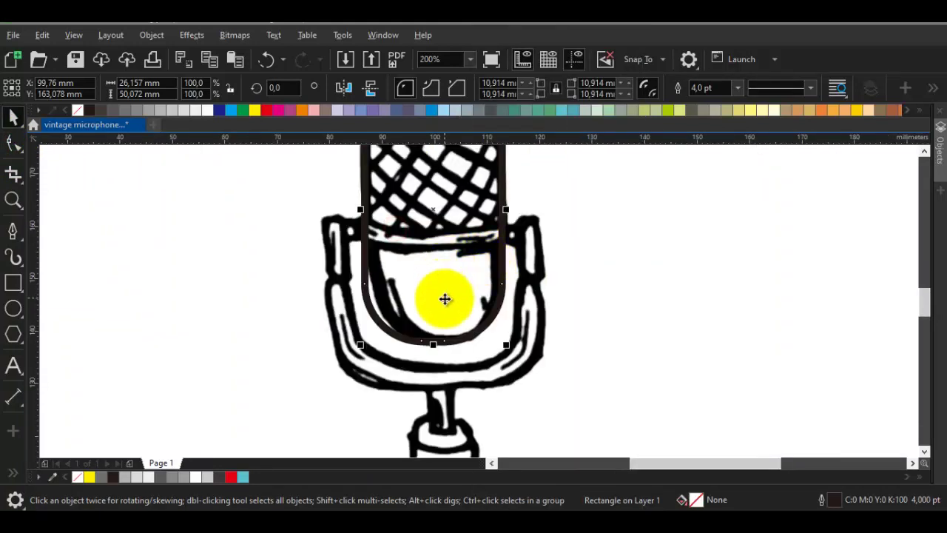
pyautogui.scroll(-2, 443, 314)
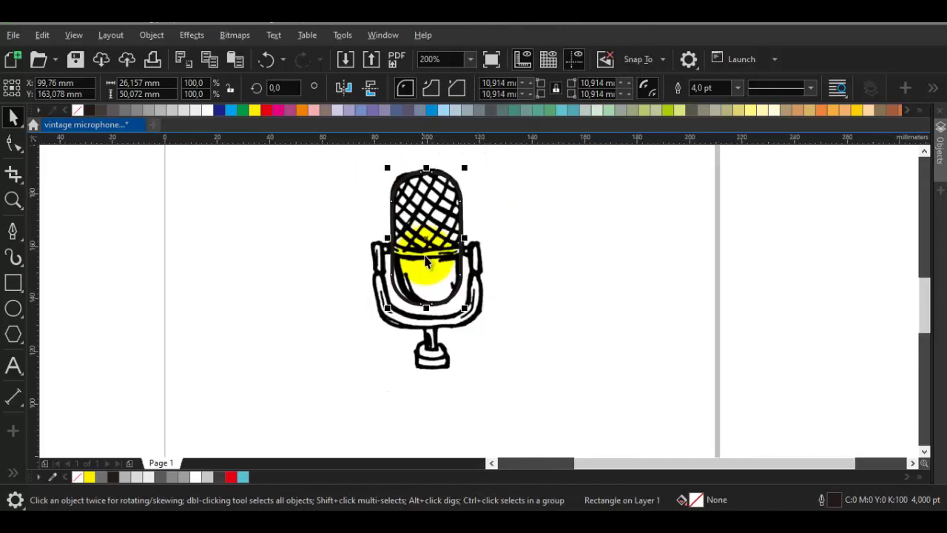
pyautogui.scroll(2, 444, 257)
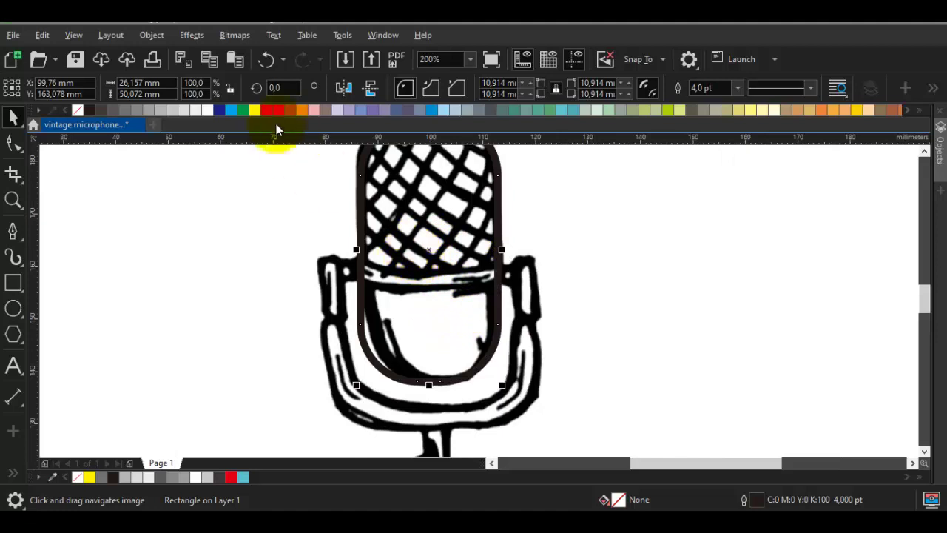
pyautogui.rightClick(255, 111)
# Copy the yellow rounded rectangle and paste a duplicate directly over it.
pyautogui.rightClick(422, 170)
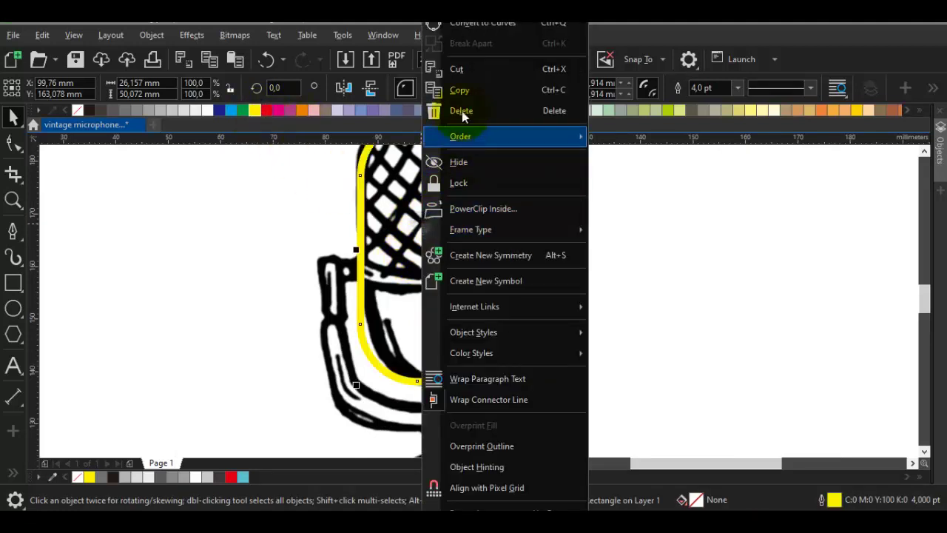
pyautogui.click(465, 90)
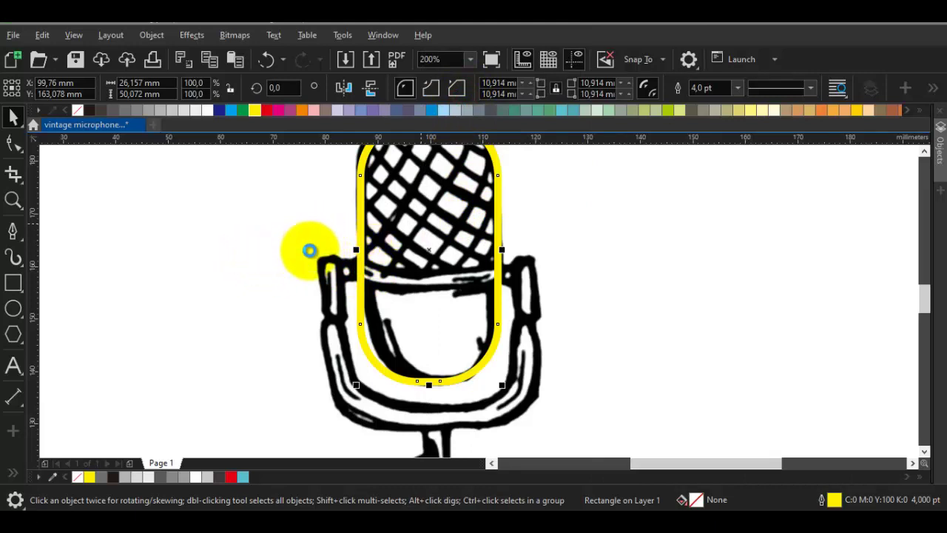
pyautogui.scroll(-1, 310, 216)
pyautogui.click(310, 213)
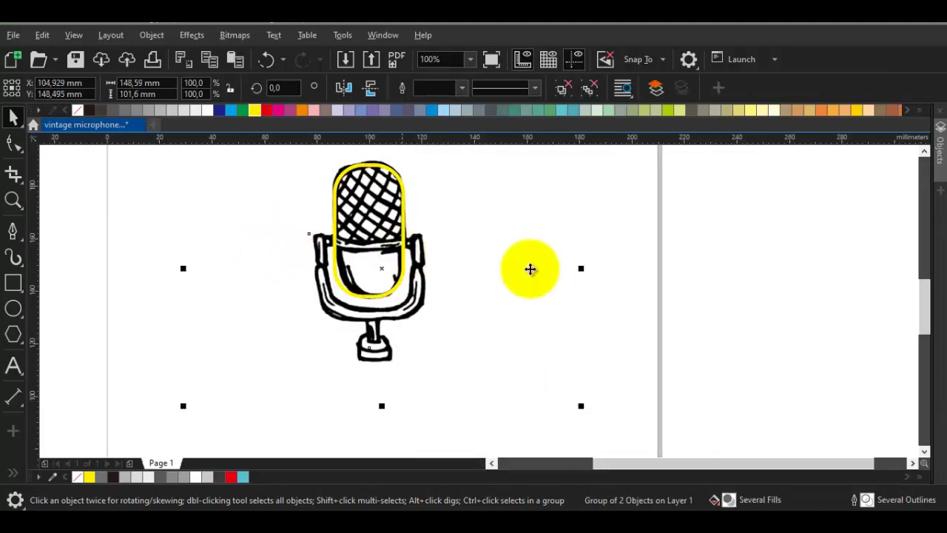
pyautogui.click(688, 271)
pyautogui.rightClick(669, 200)
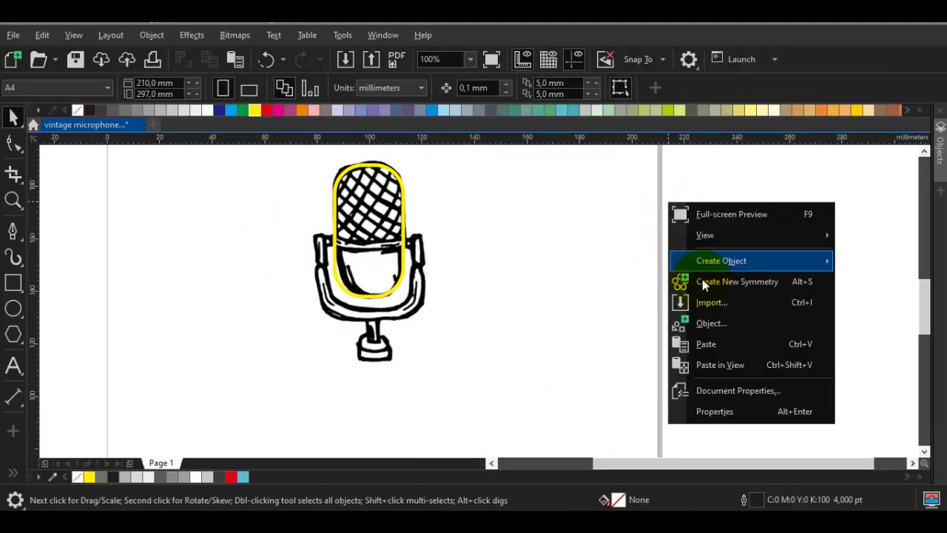
pyautogui.click(708, 344)
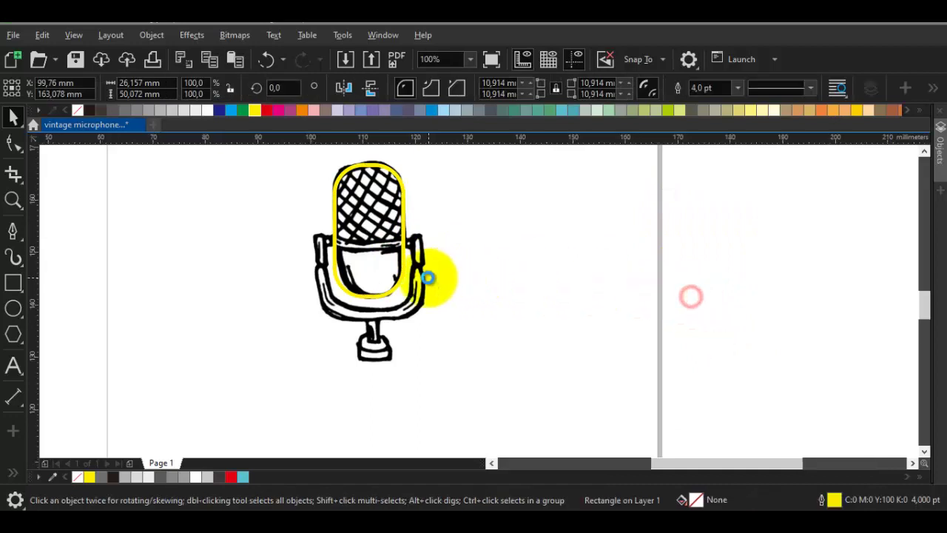
# Increase the duplicate's corner rounding to about 12.9 mm and shorten it from the top to about 37.2 mm tall.
pyautogui.scroll(2, 423, 275)
pyautogui.moveTo(361, 266); pyautogui.dragTo(435, 277)
pyautogui.hotkey('ctrl', 'z')
pyautogui.moveTo(375, 280)
pyautogui.mouseDown()
pyautogui.moveTo(382, 350)
pyautogui.moveTo(372, 345)
pyautogui.moveTo(367, 292)
pyautogui.mouseUp()
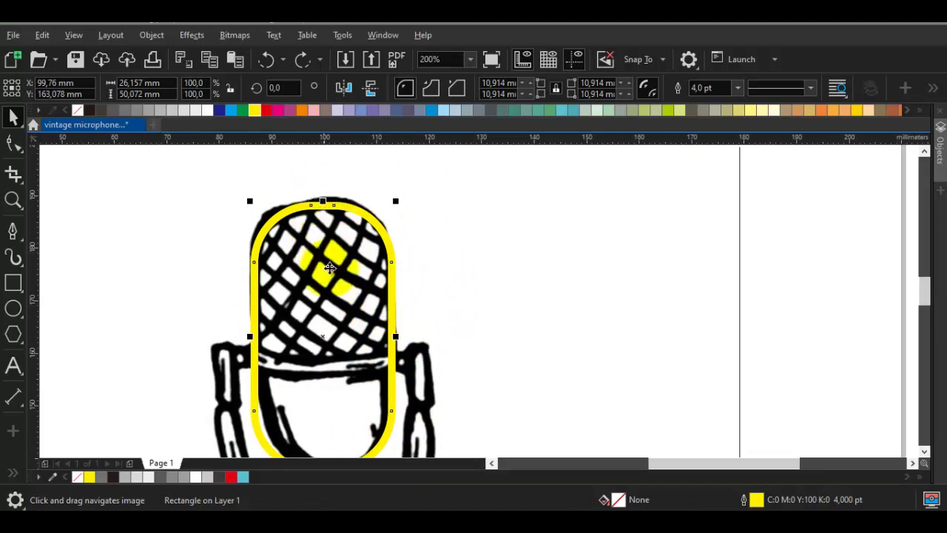
pyautogui.moveTo(329, 332); pyautogui.dragTo(358, 273)
pyautogui.press('F10')
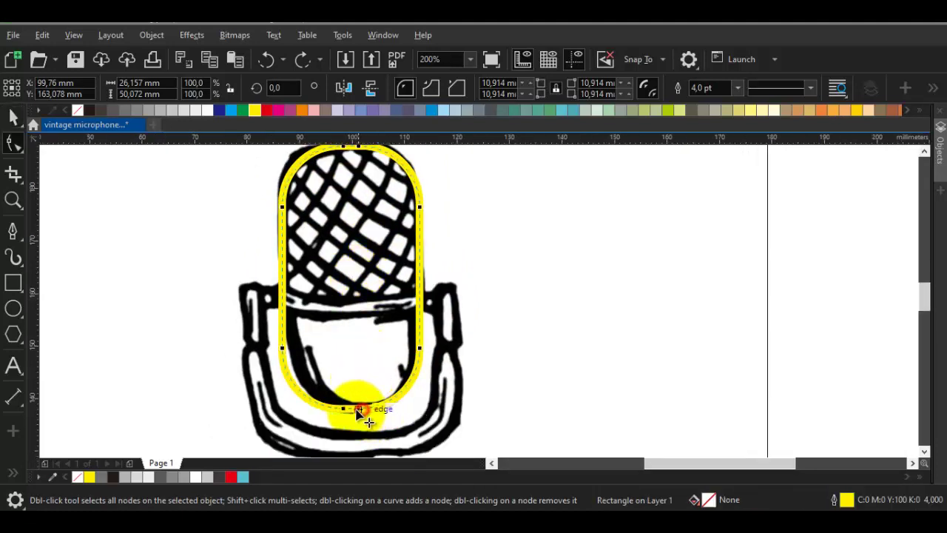
pyautogui.moveTo(356, 409); pyautogui.dragTo(353, 409)
pyautogui.press('space')
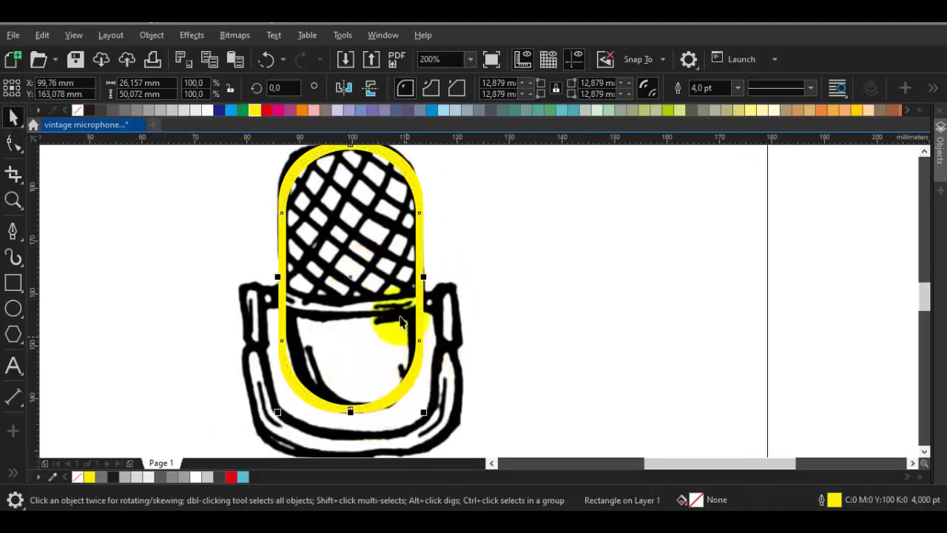
pyautogui.moveTo(375, 200); pyautogui.dragTo(376, 222)
pyautogui.moveTo(353, 165); pyautogui.dragTo(358, 234)
# Shorten the original rounded rectangle from its bottom edge to about 37.8 mm tall, keeping it overlapping the duplicate.
pyautogui.click(376, 217)
pyautogui.click(373, 404)
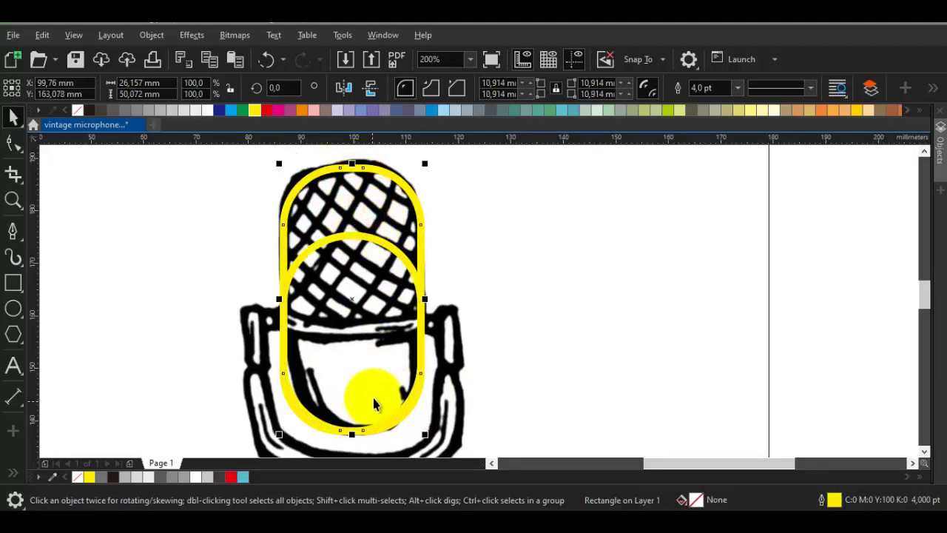
pyautogui.doubleClick(355, 435)
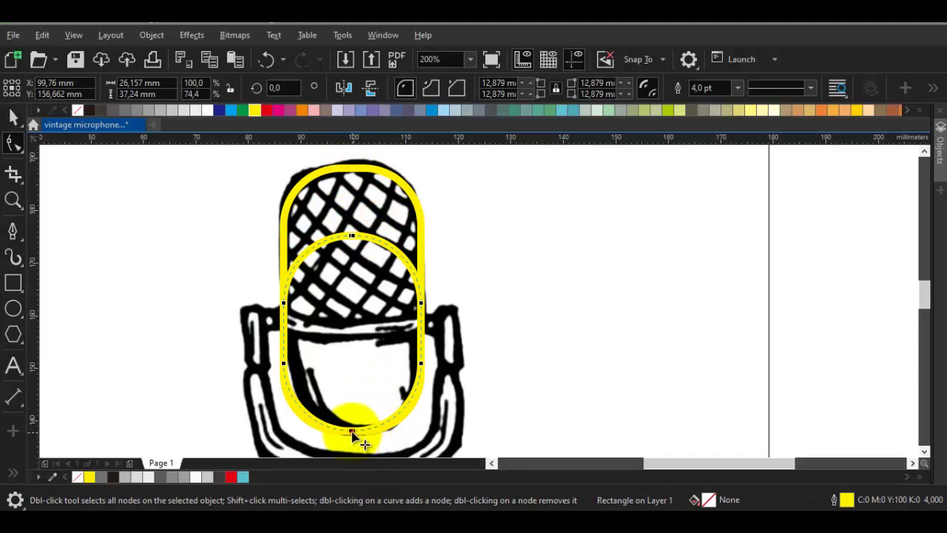
pyautogui.click(352, 432)
pyautogui.click(382, 188)
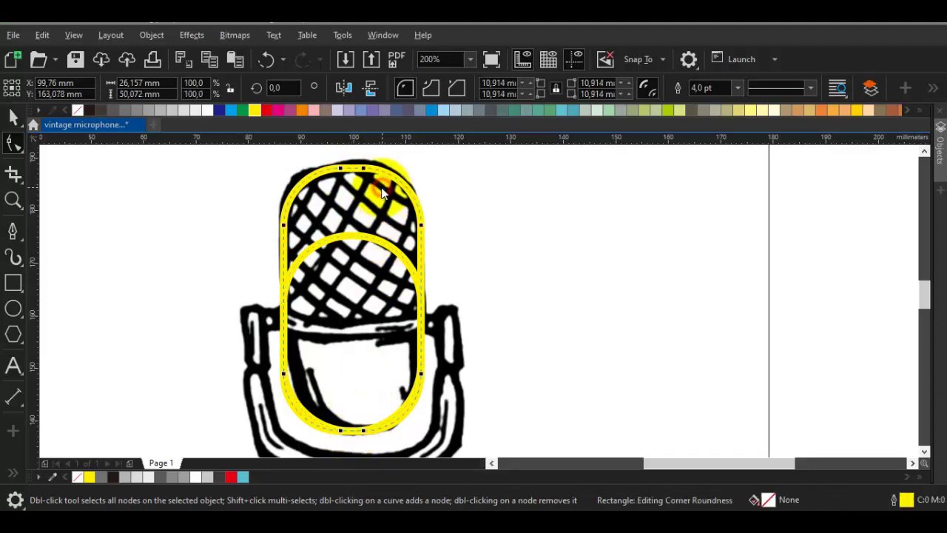
pyautogui.press('space')
pyautogui.moveTo(355, 430); pyautogui.dragTo(355, 370)
# Try welding the two overlapping rounded rectangles into a single outline.
pyautogui.keyDown('shift'); pyautogui.click(375, 417); pyautogui.keyUp('shift')
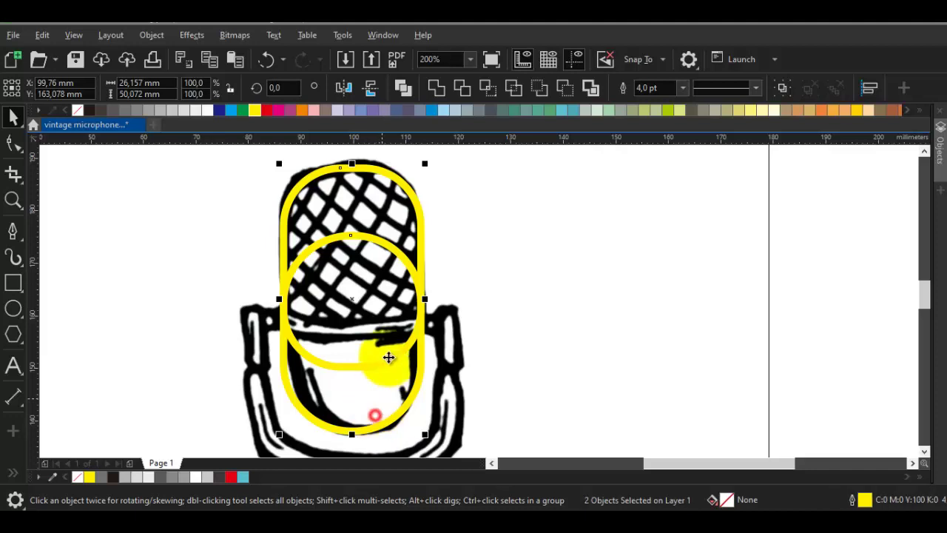
pyautogui.click(438, 93)
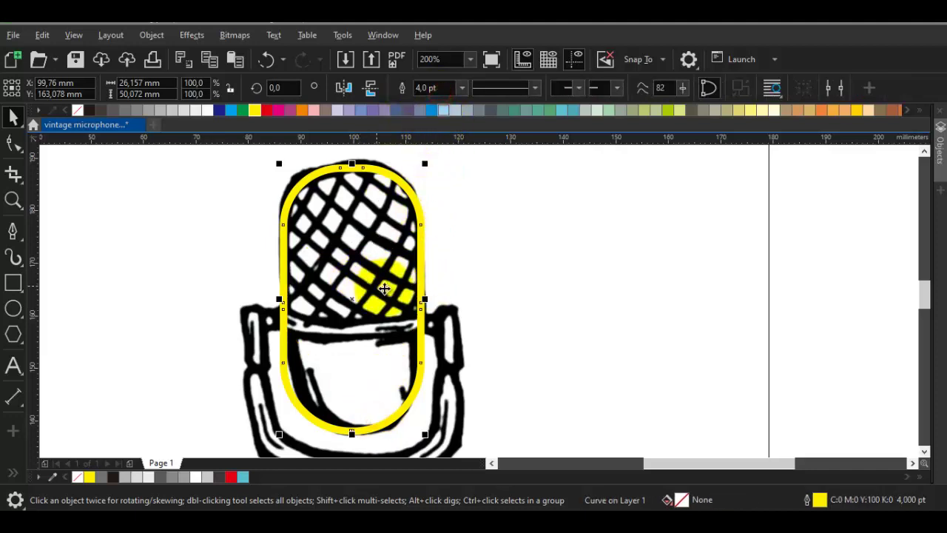
pyautogui.hotkey('ctrl', 'z')
# Reduce the corner rounding of the upper rounded rectangle to about 9.2 mm with the Shape tool.
pyautogui.click(361, 201)
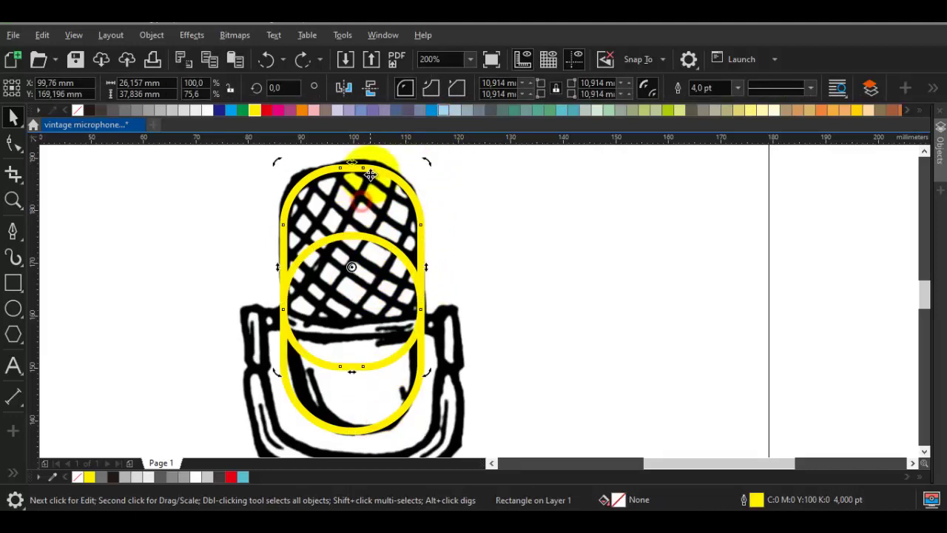
pyautogui.click(13, 145)
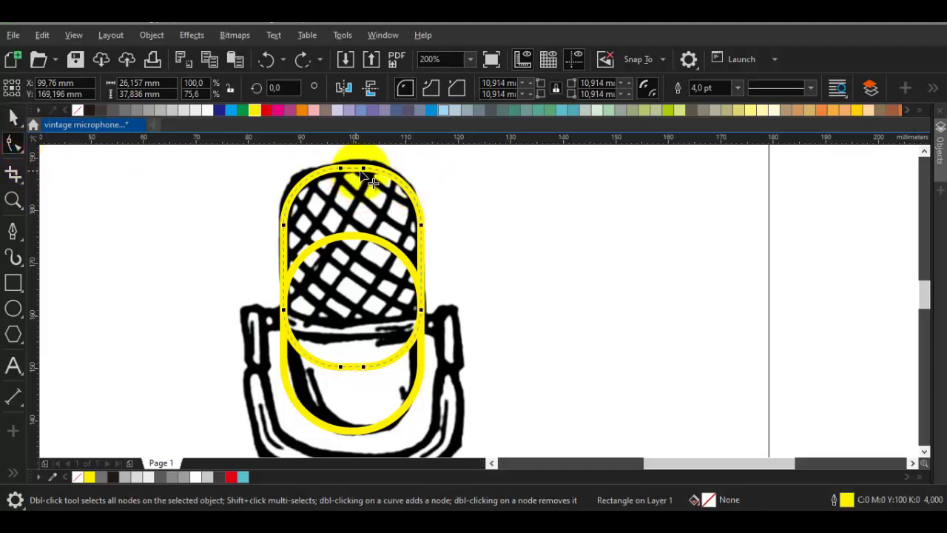
pyautogui.moveTo(364, 171)
pyautogui.mouseDown()
pyautogui.moveTo(365, 160)
pyautogui.moveTo(366, 188)
pyautogui.mouseUp()
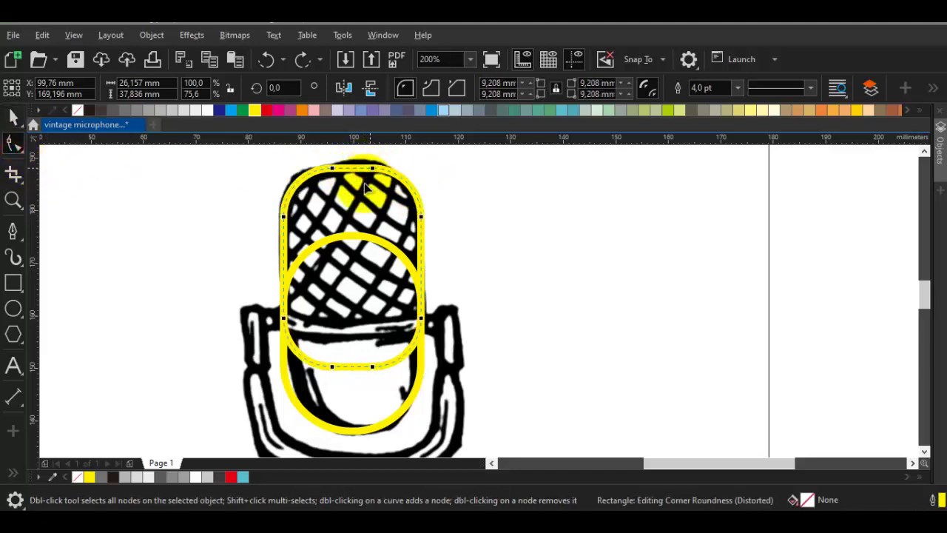
# Select both overlapping yellow rounded rectangles and weld them into one microphone body outline.
pyautogui.press('space')
pyautogui.keyDown('shift'); pyautogui.click(355, 236); pyautogui.keyUp('shift')
pyautogui.click(447, 89)
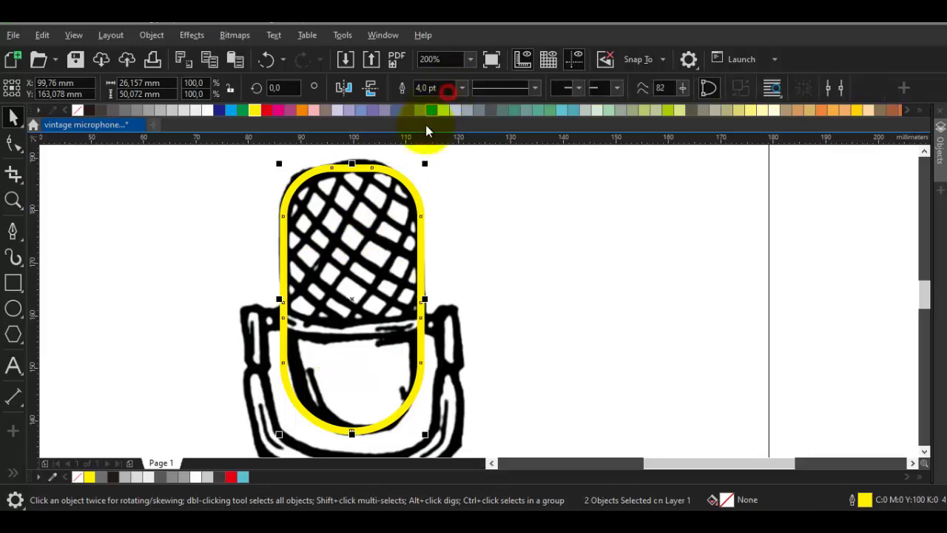
# Delete the two closely spaced nodes at the bottom center of the welded body outline.
pyautogui.doubleClick(369, 271)
pyautogui.moveTo(277, 332); pyautogui.dragTo(318, 298)
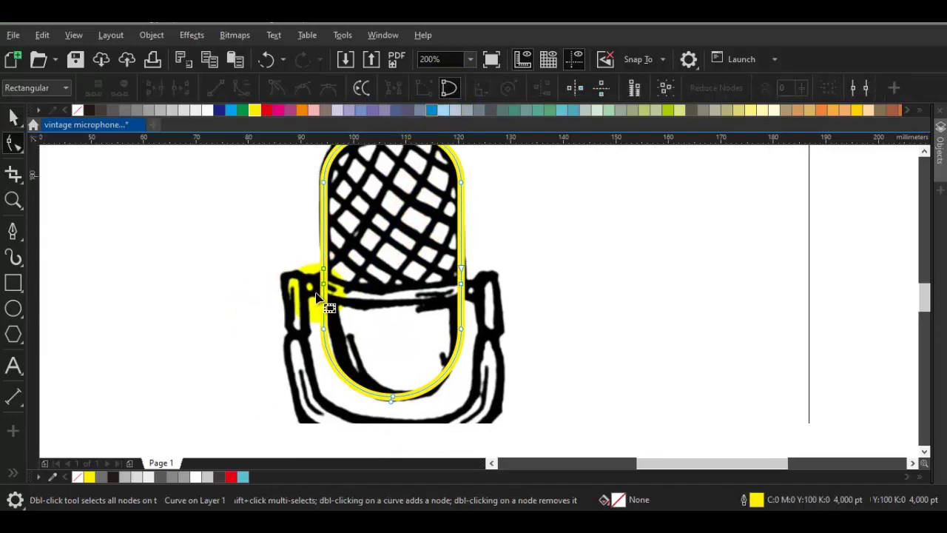
pyautogui.scroll(1, 397, 418)
pyautogui.moveTo(376, 347); pyautogui.dragTo(389, 384)
pyautogui.scroll(2, 388, 383)
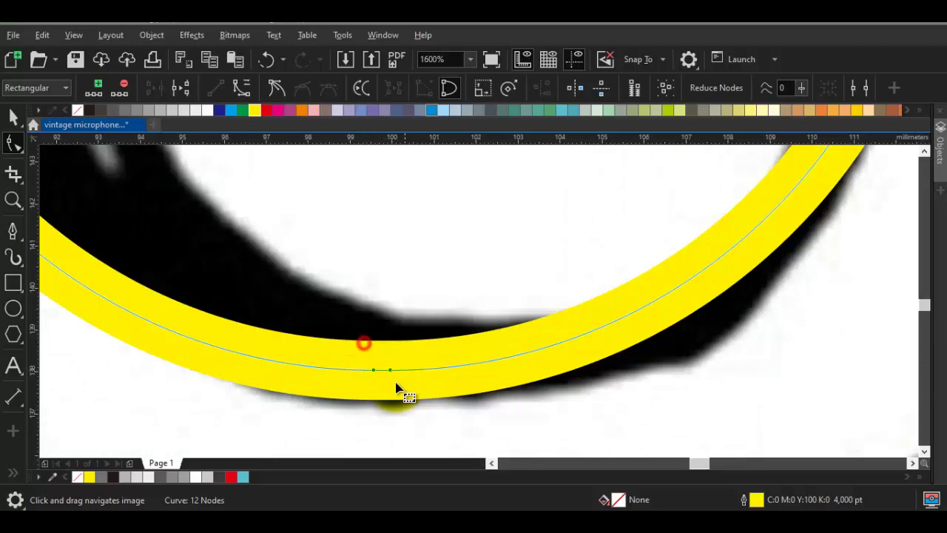
pyautogui.press('Delete')
pyautogui.scroll(-3, 390, 366)
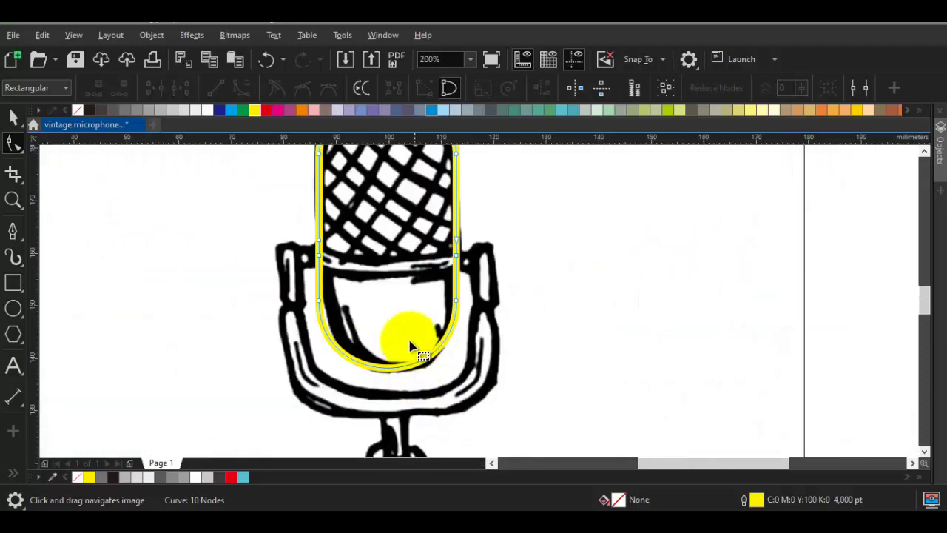
pyautogui.scroll(1, 405, 355)
pyautogui.moveTo(408, 366); pyautogui.dragTo(418, 362)
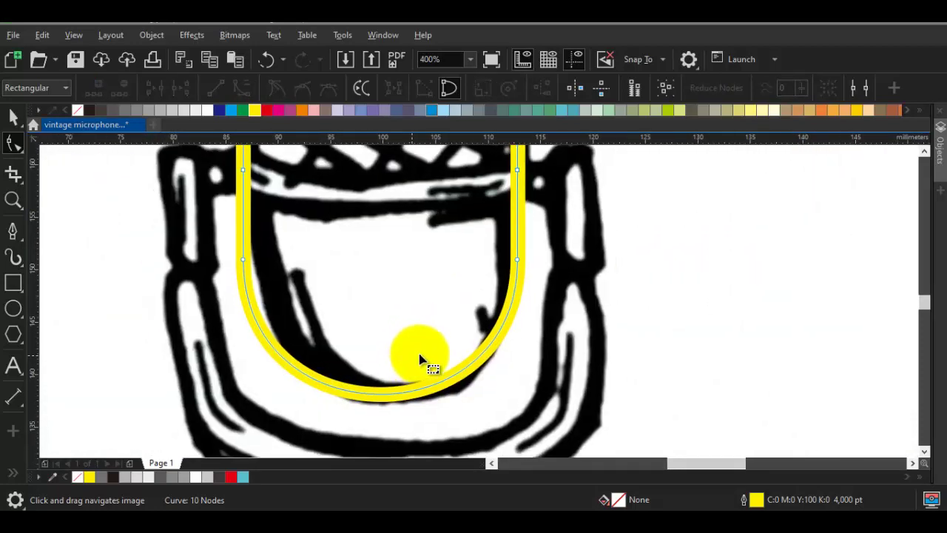
pyautogui.hotkey('ctrl', 'z')
pyautogui.click(423, 357)
pyautogui.scroll(-2, 429, 362)
pyautogui.press('space')
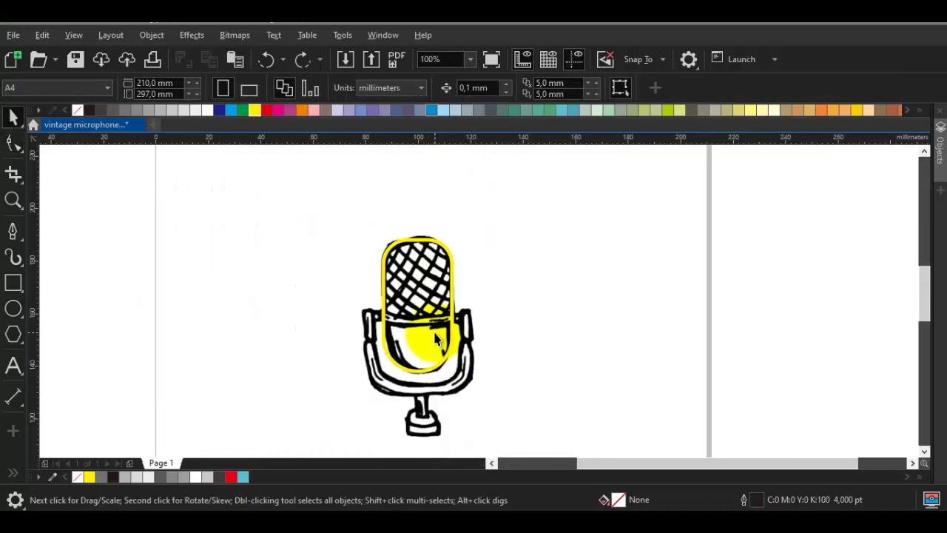
# Move the two lower side nodes of the microphone body outline upward so its bottom tapers more gradually.
pyautogui.scroll(1, 499, 363)
pyautogui.click(500, 364)
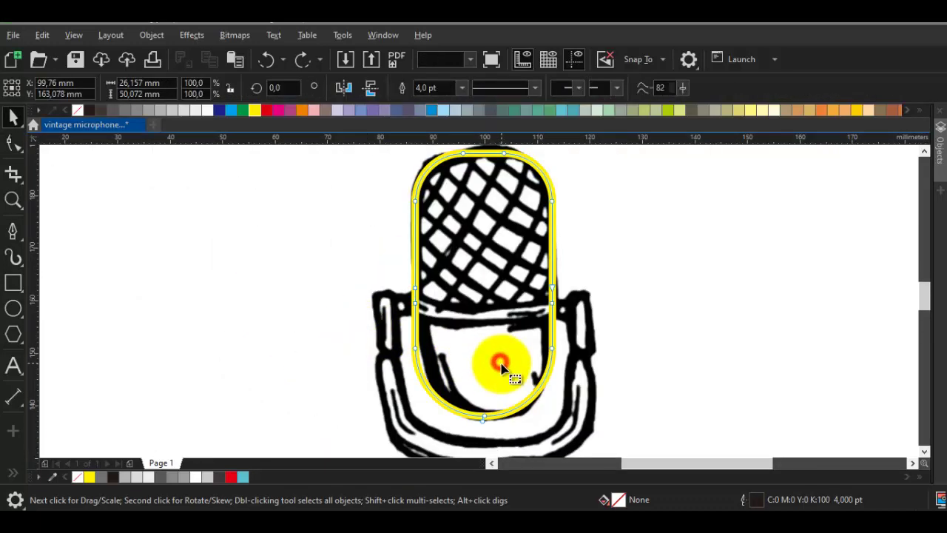
pyautogui.doubleClick(500, 364)
pyautogui.scroll(1, 548, 342)
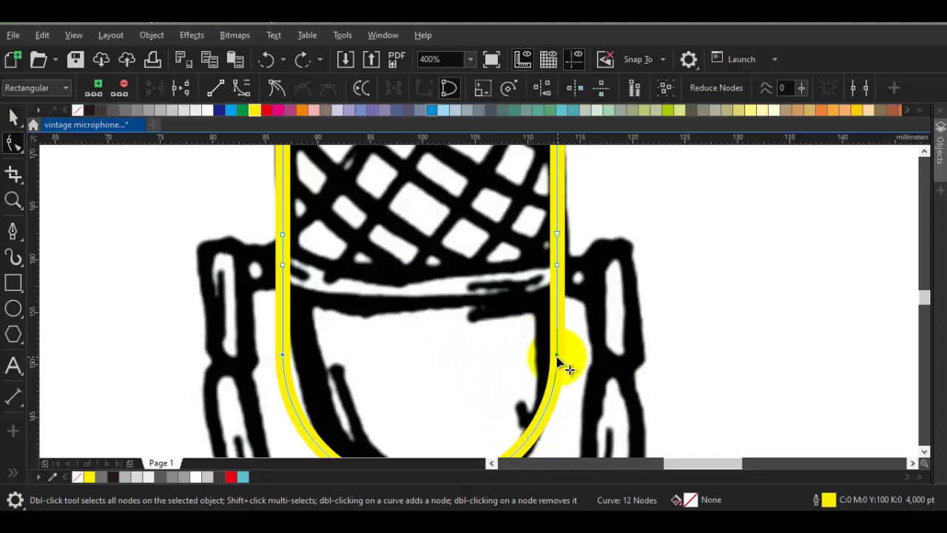
pyautogui.moveTo(558, 355)
pyautogui.mouseDown()
pyautogui.moveTo(558, 311)
pyautogui.moveTo(558, 327)
pyautogui.mouseUp()
pyautogui.scroll(-1, 558, 327)
pyautogui.press('space')
pyautogui.press('Escape')
pyautogui.scroll(-1, 488, 340)
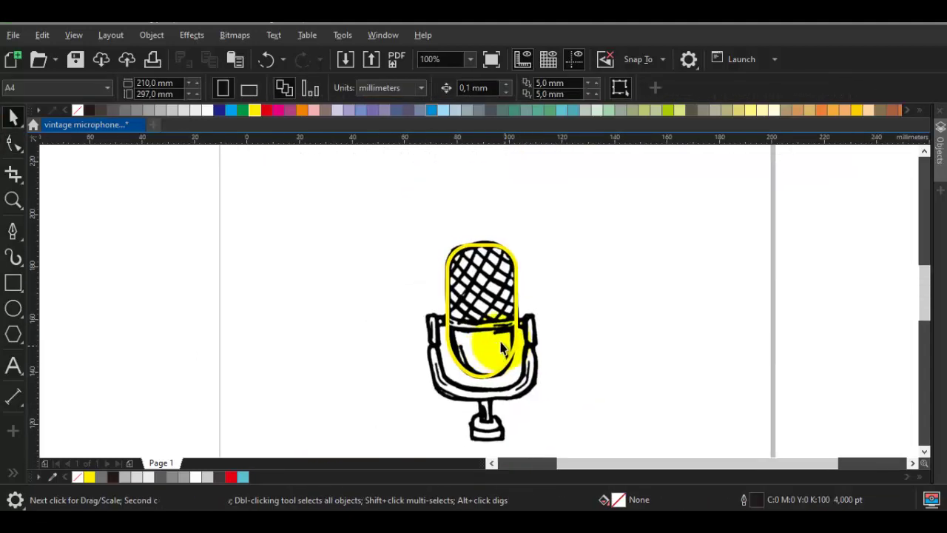
pyautogui.click(490, 332)
pyautogui.scroll(1, 489, 332)
pyautogui.click(517, 219)
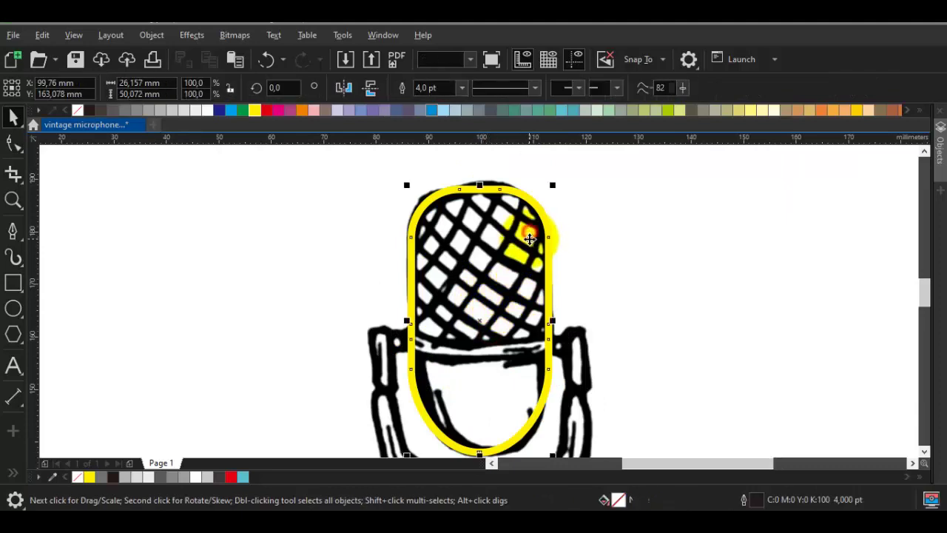
pyautogui.moveTo(525, 236); pyautogui.dragTo(398, 228)
pyautogui.hotkey('ctrl', 'z')
# Draw a curved line about 30 by 22 mm with the Pen tool, sweeping down across the mesh's upper right corner.
pyautogui.moveTo(495, 275); pyautogui.dragTo(458, 262)
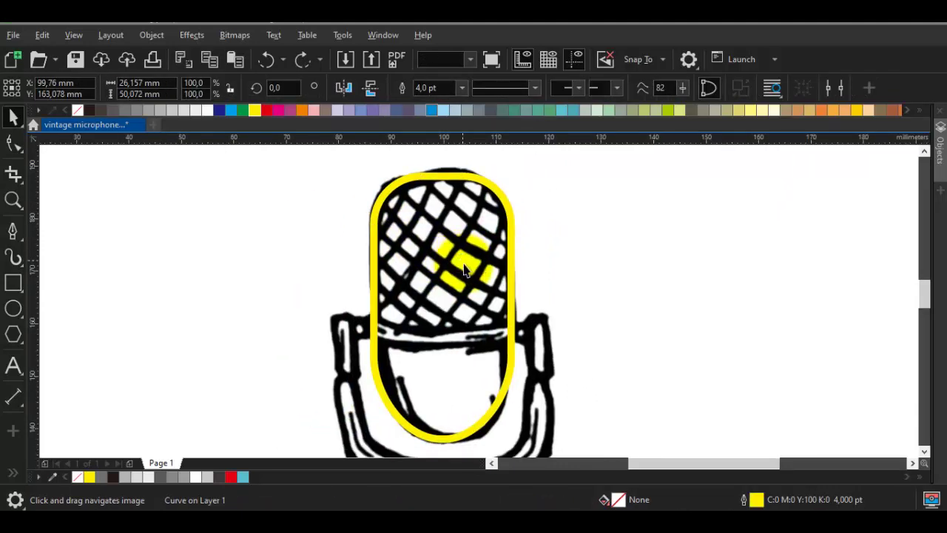
pyautogui.press('Escape')
pyautogui.moveTo(491, 292); pyautogui.dragTo(470, 282)
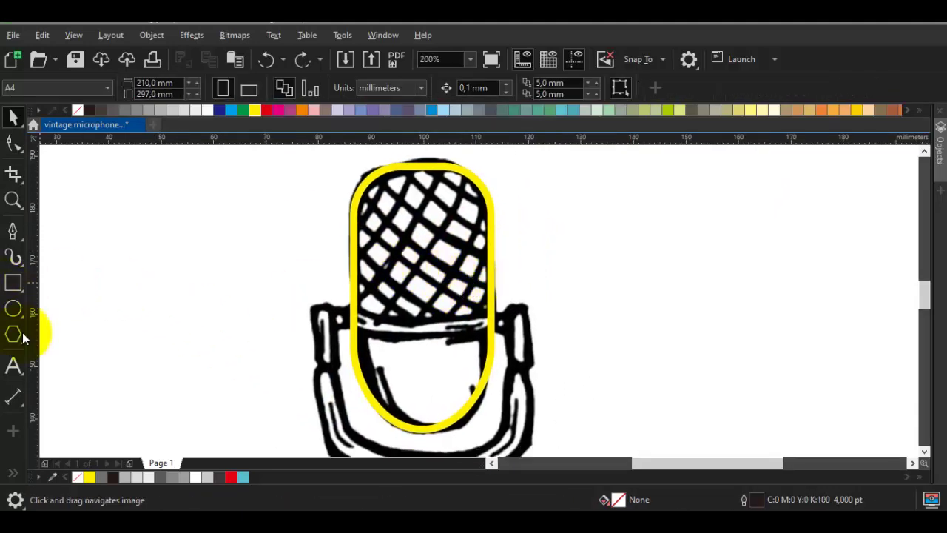
pyautogui.moveTo(376, 350); pyautogui.dragTo(334, 347)
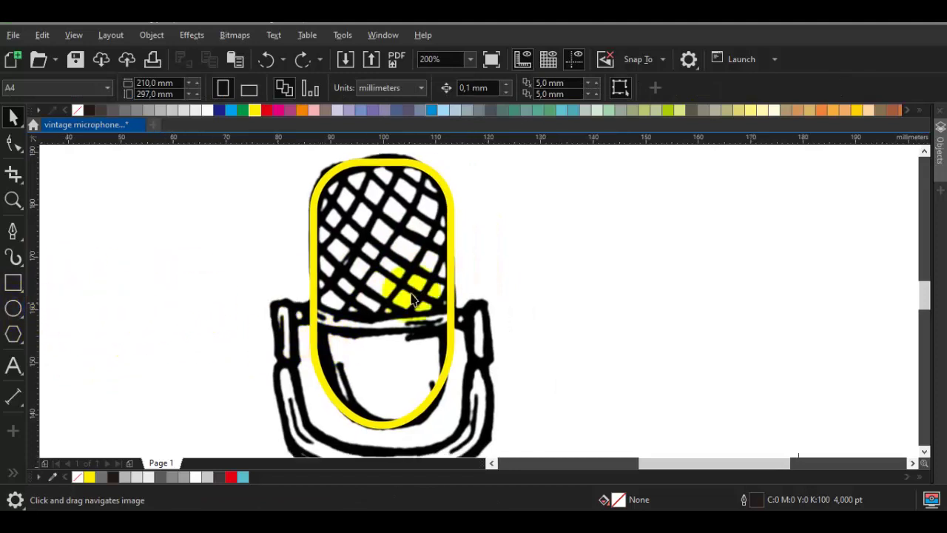
pyautogui.moveTo(401, 292); pyautogui.dragTo(381, 304)
pyautogui.moveTo(432, 214); pyautogui.dragTo(403, 254)
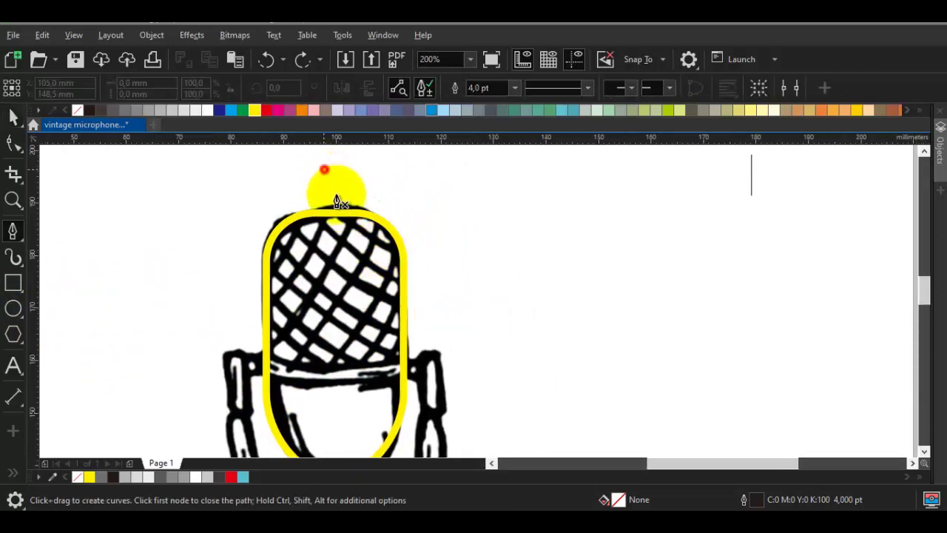
pyautogui.moveTo(324, 170); pyautogui.dragTo(358, 244)
pyautogui.moveTo(480, 287); pyautogui.dragTo(511, 269)
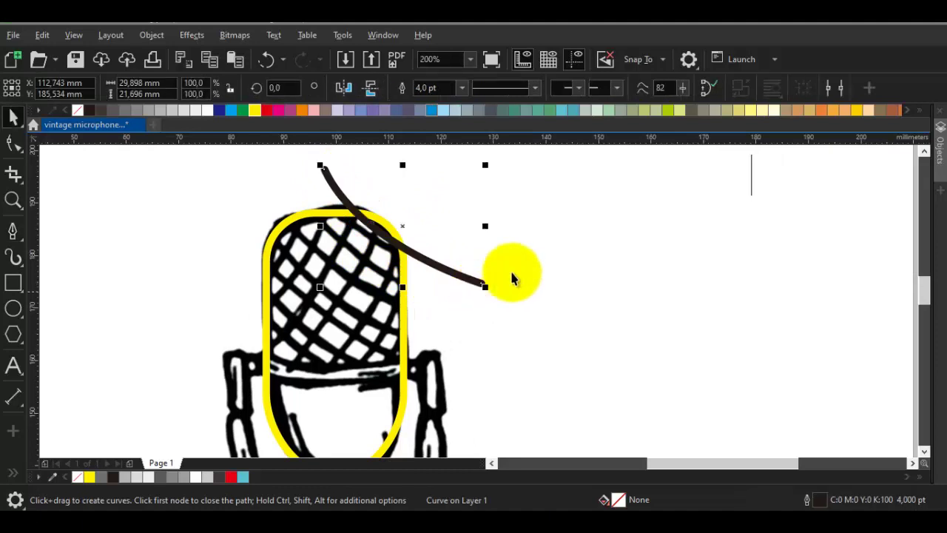
pyautogui.press('space')
pyautogui.click(464, 88)
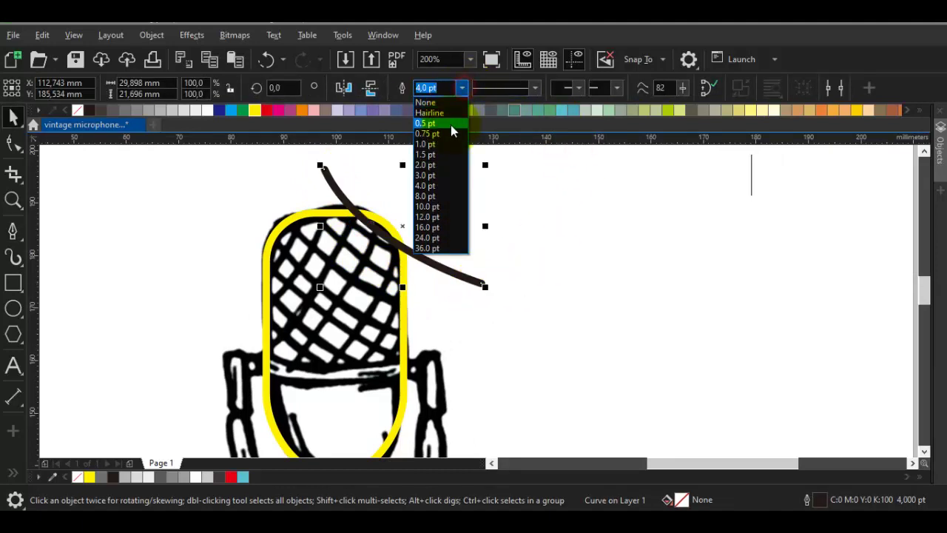
pyautogui.click(440, 155)
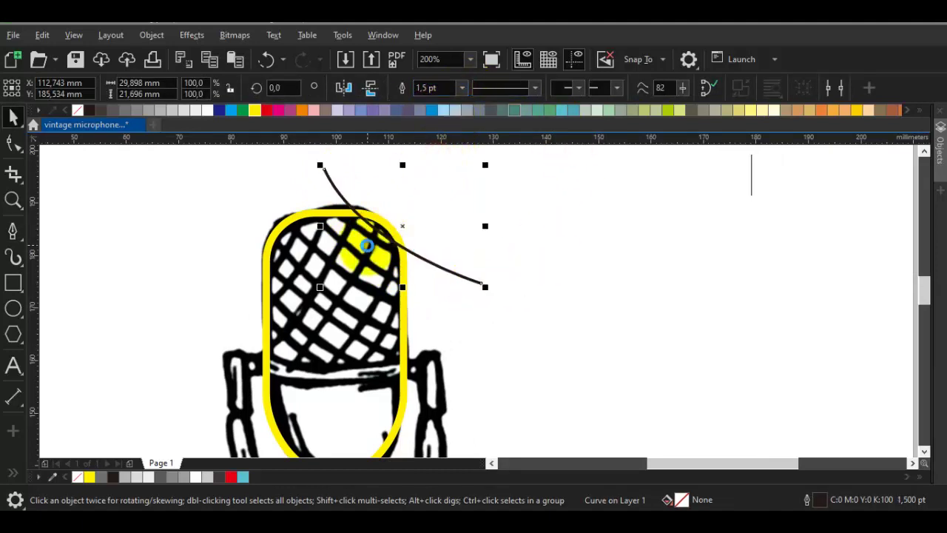
pyautogui.scroll(3, 365, 243)
pyautogui.scroll(-1, 416, 254)
pyautogui.hotkey('ctrl', 'z')
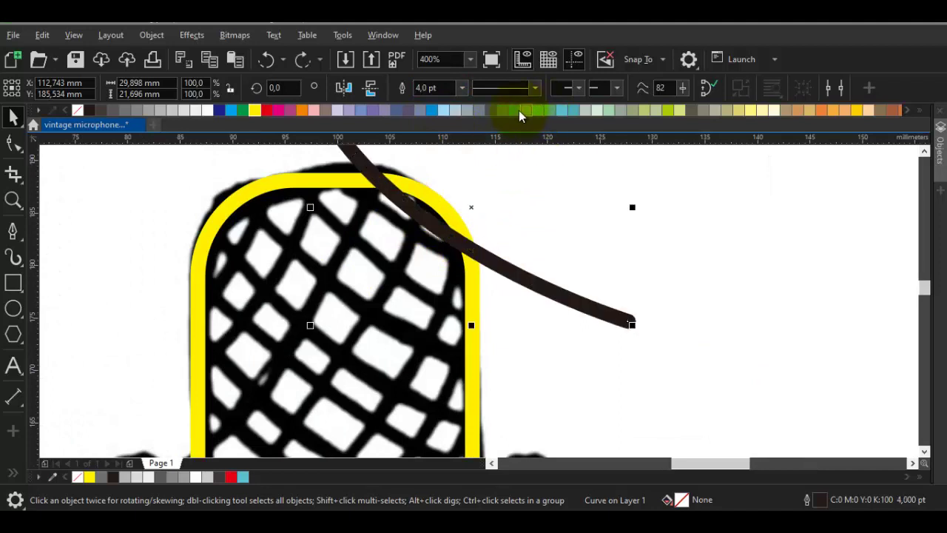
# Set the curved line's outline width to 3 pt and place a copy of it lower across the mesh.
pyautogui.click(461, 88)
pyautogui.click(432, 175)
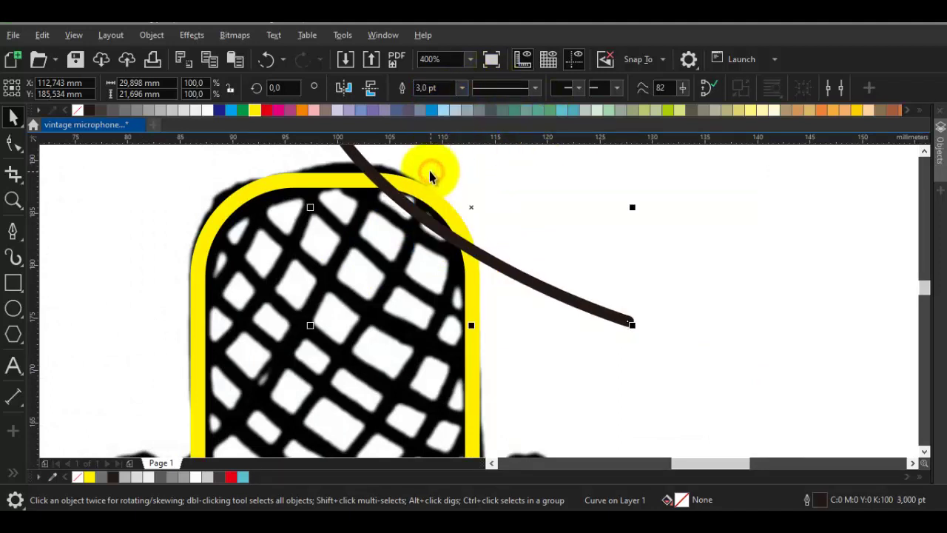
pyautogui.scroll(-2, 424, 215)
pyautogui.scroll(1, 444, 212)
pyautogui.moveTo(424, 223); pyautogui.dragTo(389, 239)
pyautogui.scroll(2, 453, 203)
pyautogui.scroll(-1, 456, 198)
pyautogui.rightClick(324, 350)
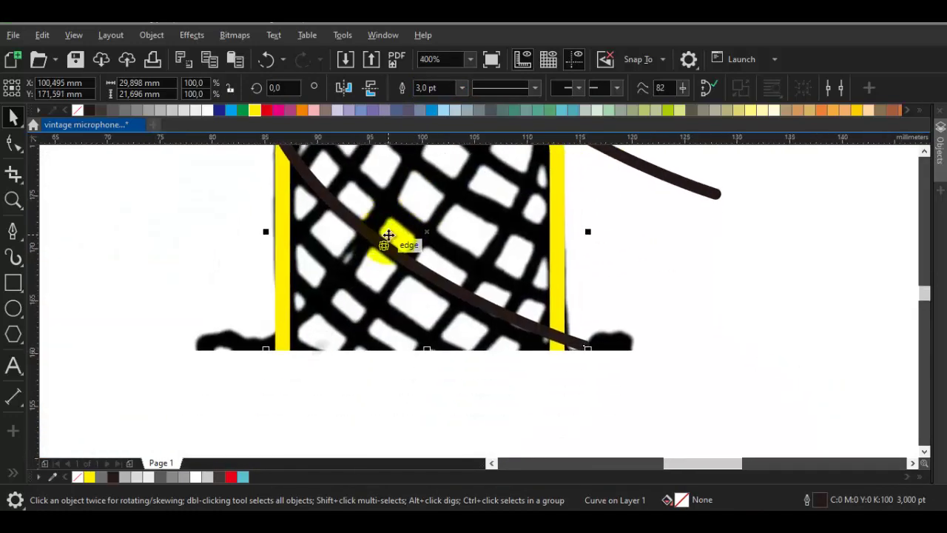
# Move the copied curve further down and left so it crosses the band just below the mesh.
pyautogui.scroll(-1, 391, 238)
pyautogui.scroll(1, 396, 251)
pyautogui.scroll(-1, 396, 252)
pyautogui.scroll(1, 408, 260)
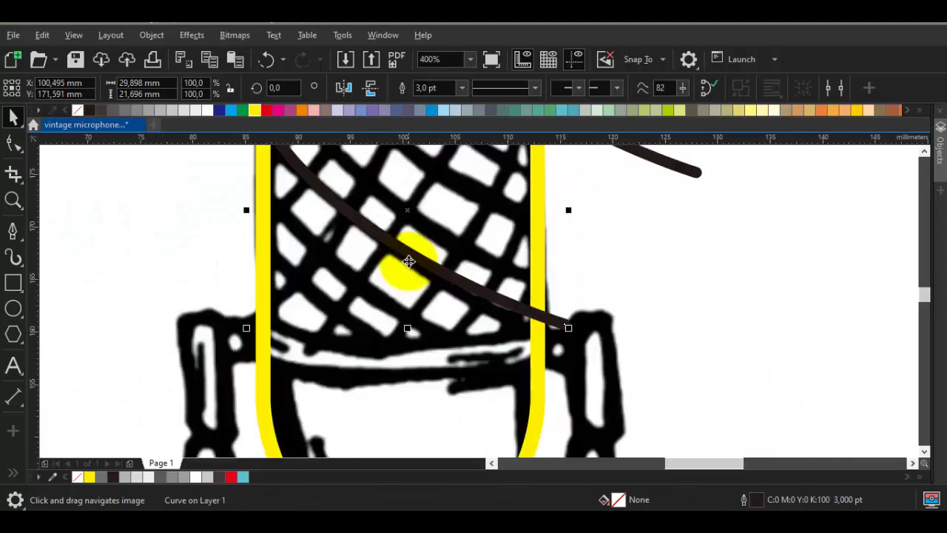
pyautogui.moveTo(407, 259); pyautogui.dragTo(349, 371)
pyautogui.scroll(-1, 396, 362)
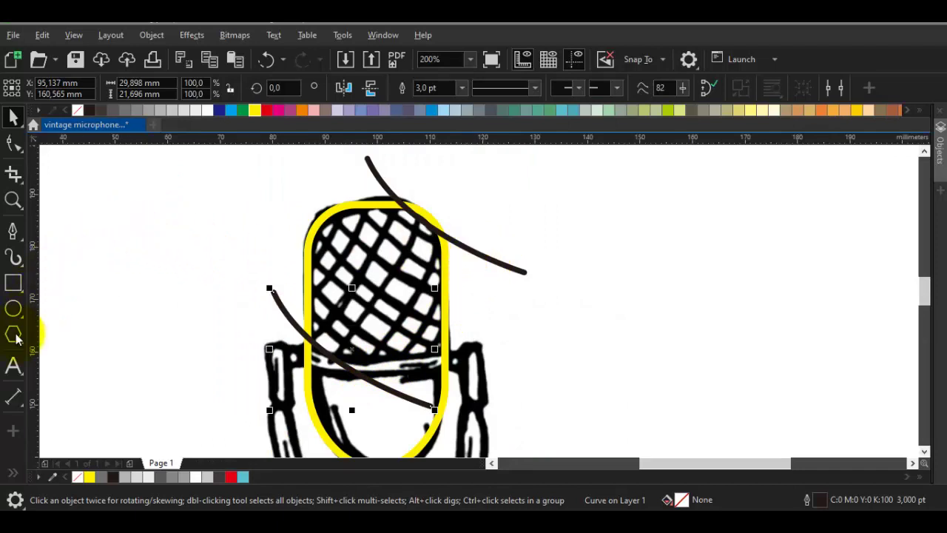
# Blend the upper and lower curved lines and set the number of blend steps to 11.
pyautogui.click(17, 475)
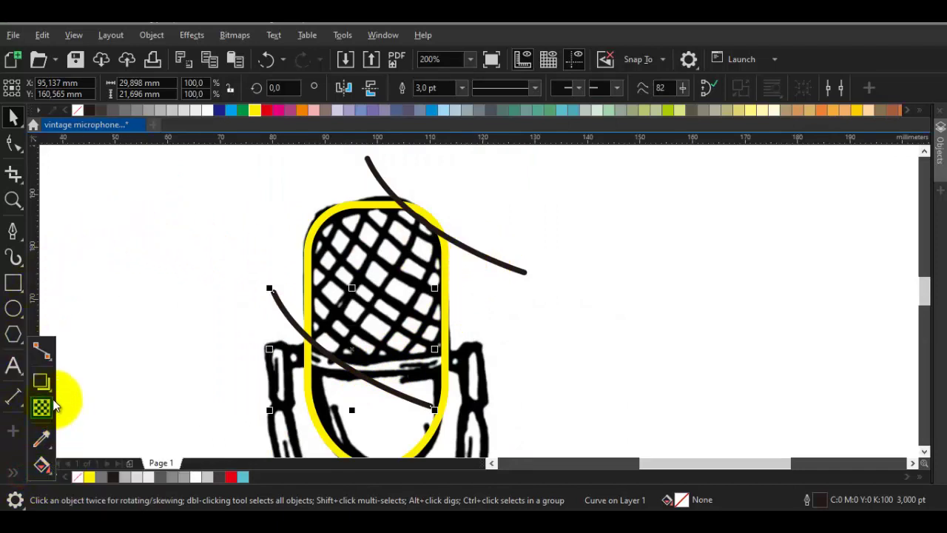
pyautogui.moveTo(53, 397)
pyautogui.click(122, 419)
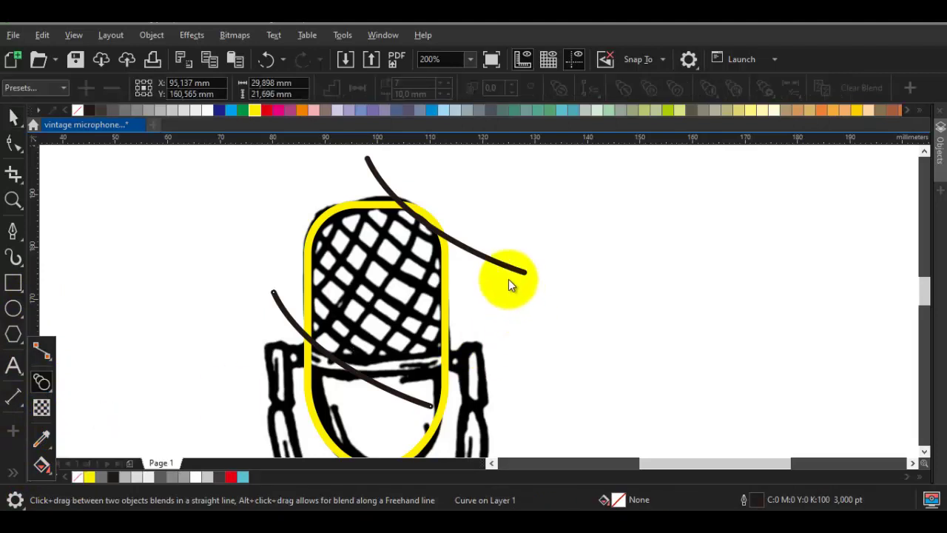
pyautogui.moveTo(502, 263); pyautogui.dragTo(352, 374)
pyautogui.press('space')
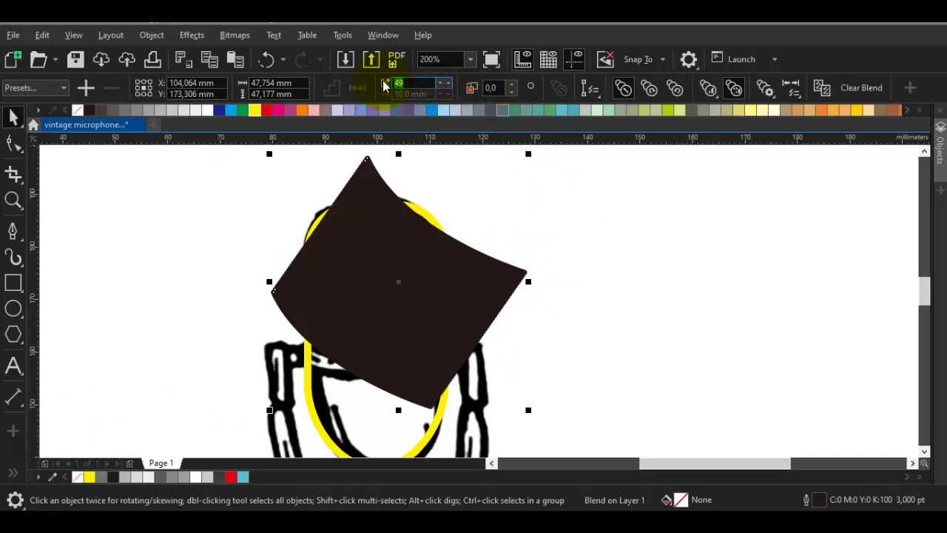
pyautogui.write('11')
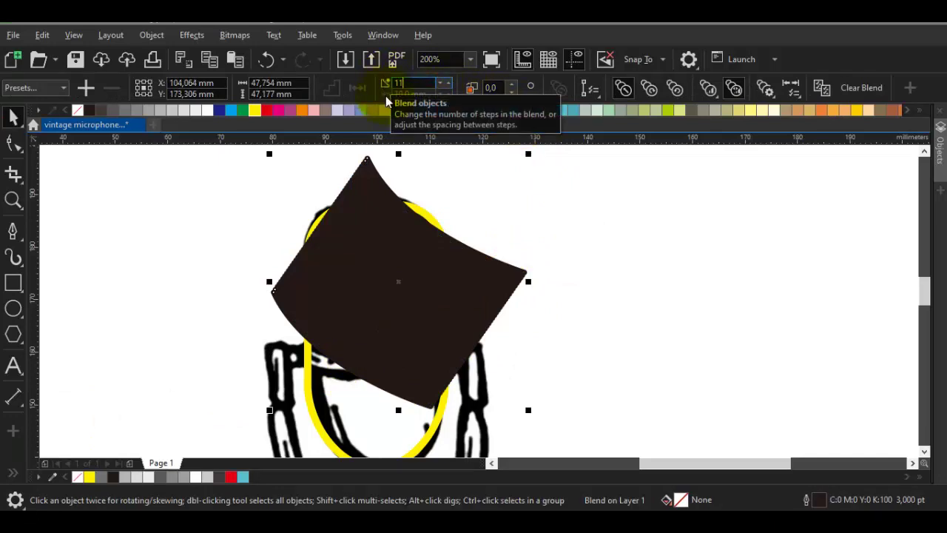
pyautogui.press('Return')
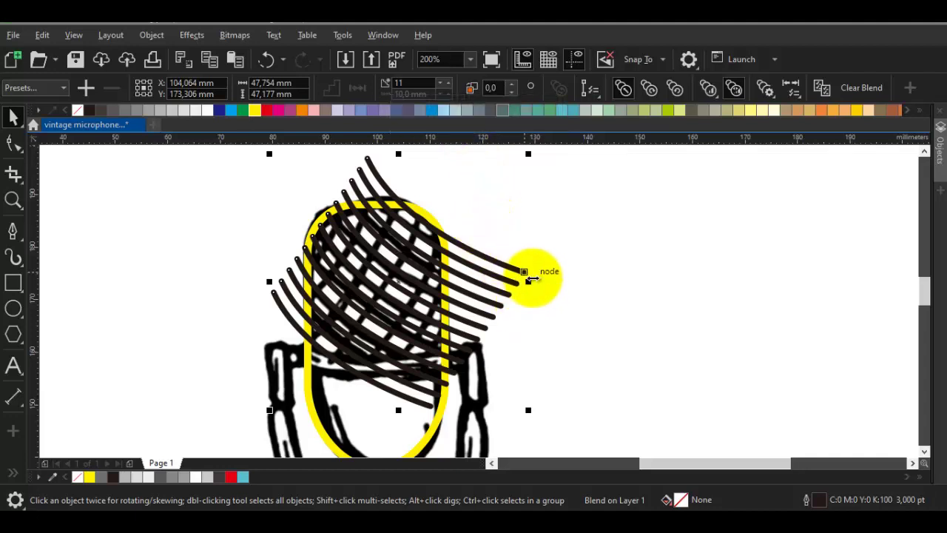
# Create a horizontally mirrored copy of the blended lines to form a crosshatched mesh, and shift the mesh slightly left over the body.
pyautogui.moveTo(530, 282); pyautogui.dragTo(389, 208)
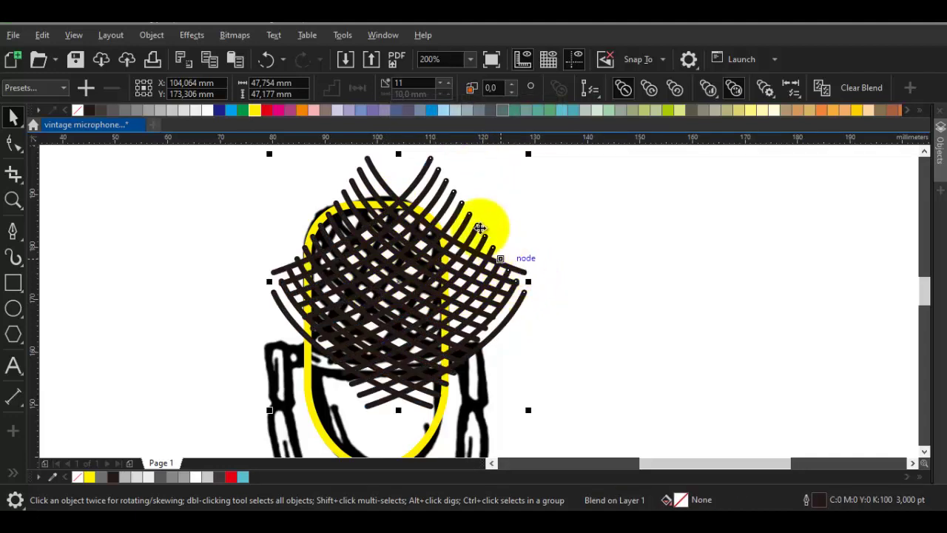
pyautogui.scroll(1, 429, 159)
pyautogui.click(343, 210)
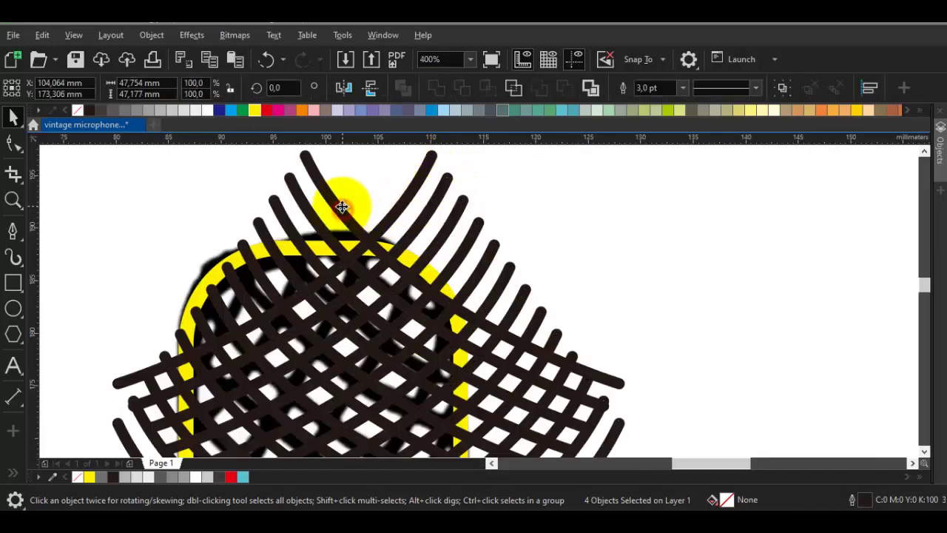
pyautogui.moveTo(343, 210); pyautogui.dragTo(315, 203)
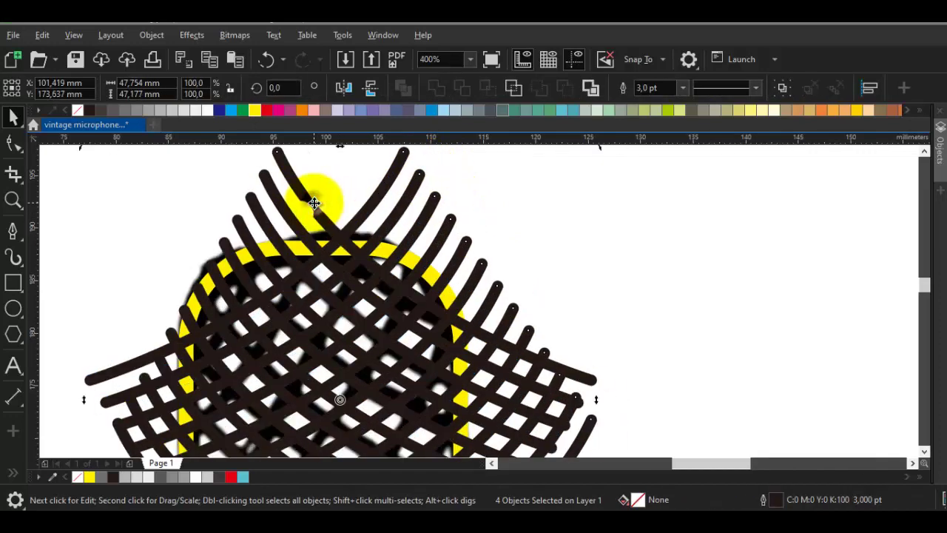
# Group the crosshatched mesh lines and move the group to the empty area right of the microphone.
pyautogui.rightClick(315, 203)
pyautogui.click(392, 83)
pyautogui.scroll(-1, 415, 178)
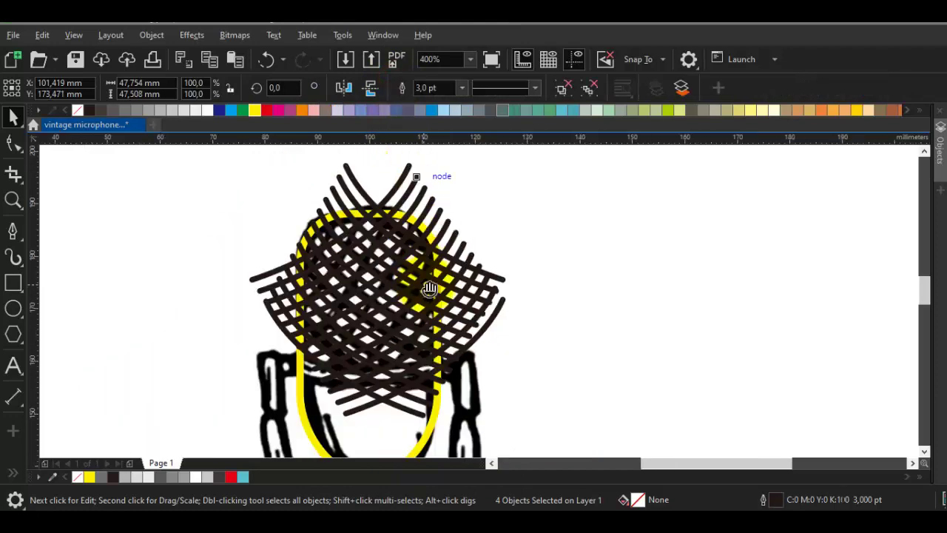
pyautogui.moveTo(460, 270); pyautogui.dragTo(463, 224)
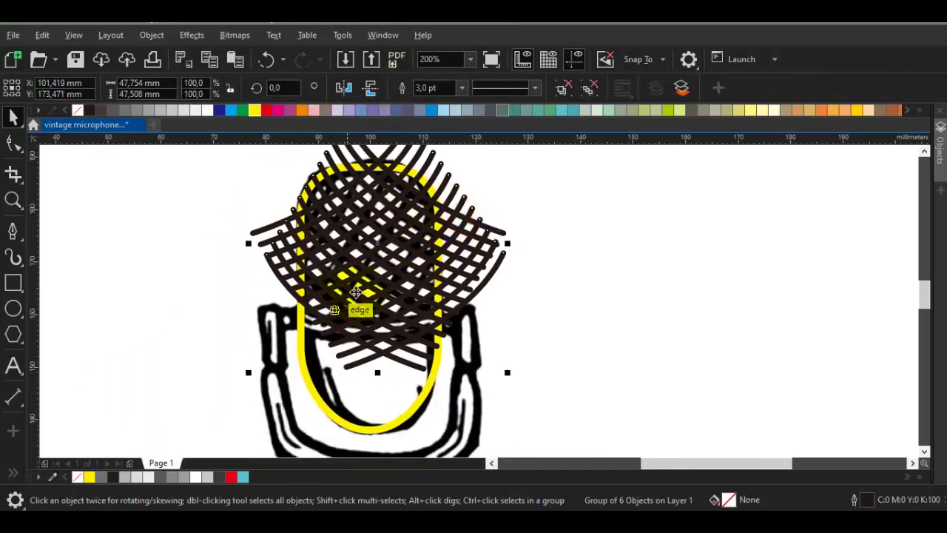
pyautogui.moveTo(328, 235); pyautogui.dragTo(599, 236)
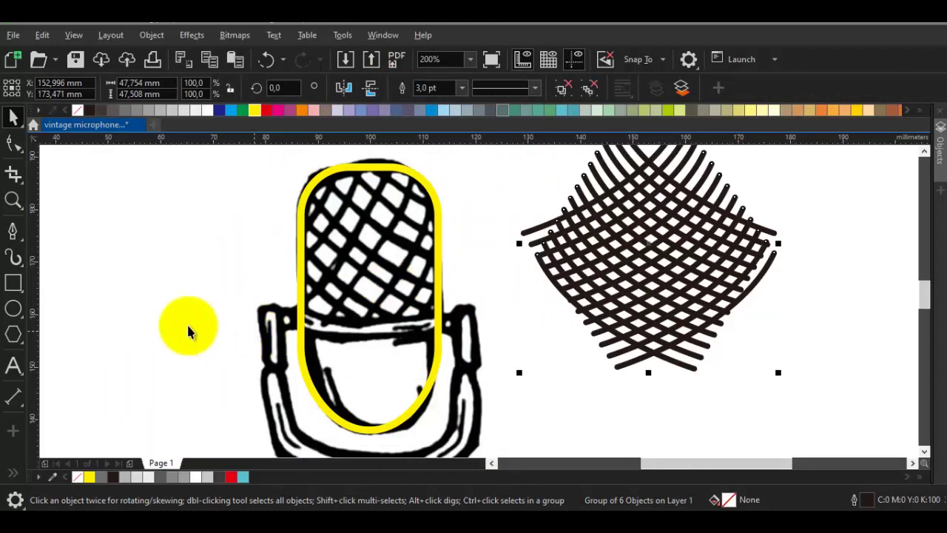
# Draw a flat ellipse about 48.5 mm wide centred on the body outline's top edge and make a vertically offset copy of it.
pyautogui.click(13, 308)
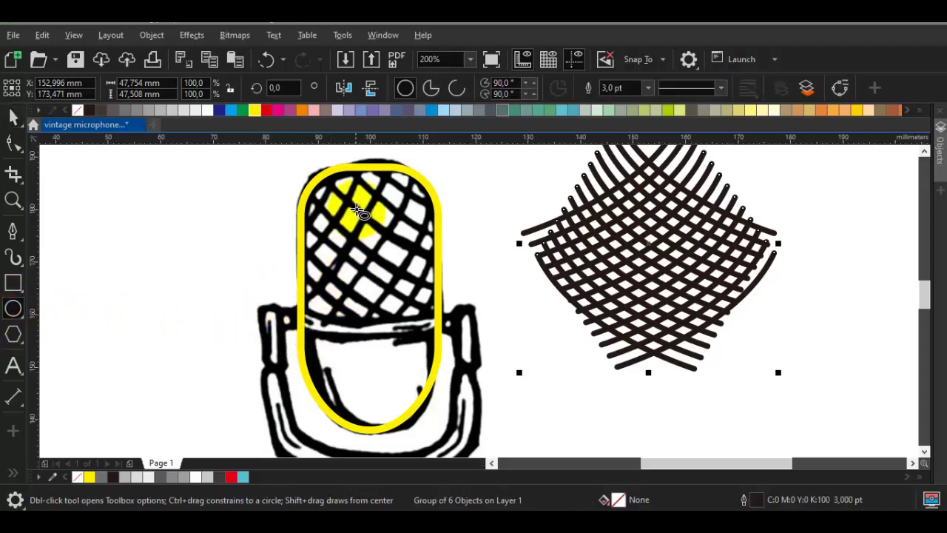
pyautogui.moveTo(370, 166); pyautogui.dragTo(482, 222)
pyautogui.press('space')
pyautogui.keyDown('shift'); pyautogui.click(482, 221); pyautogui.keyUp('shift')
# Subtract the upper ellipse from the lower one to leave a thin crescent.
pyautogui.scroll(2, 482, 221)
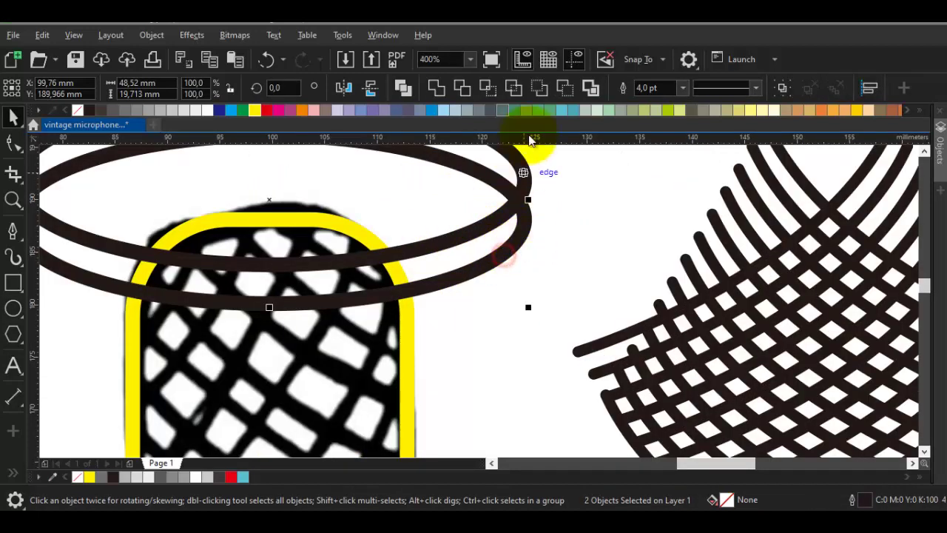
pyautogui.click(572, 87)
pyautogui.scroll(-2, 540, 228)
pyautogui.press('Escape')
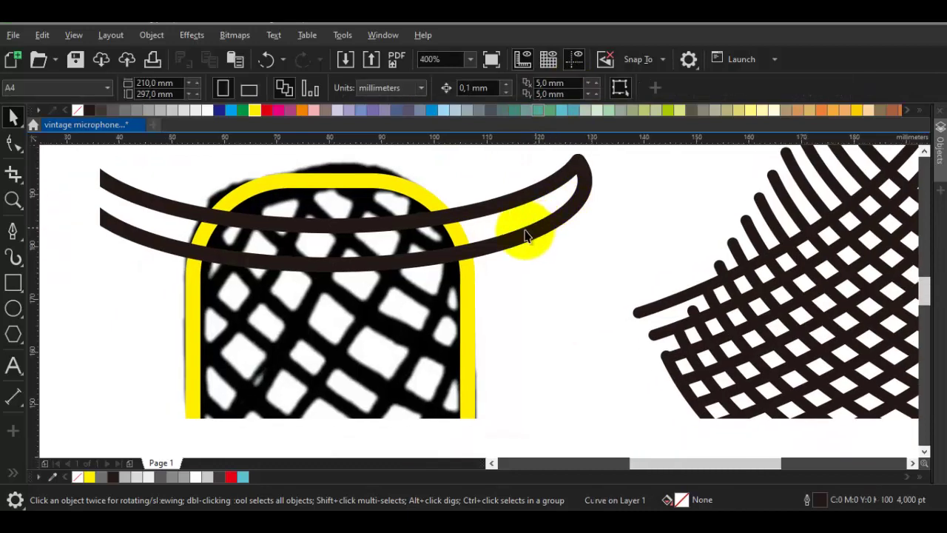
# Move the crescent down onto the band below the mesh and resize it to about 27.6 by 7.2 mm to span the body.
pyautogui.moveTo(499, 226); pyautogui.dragTo(498, 350)
pyautogui.scroll(2, 476, 382)
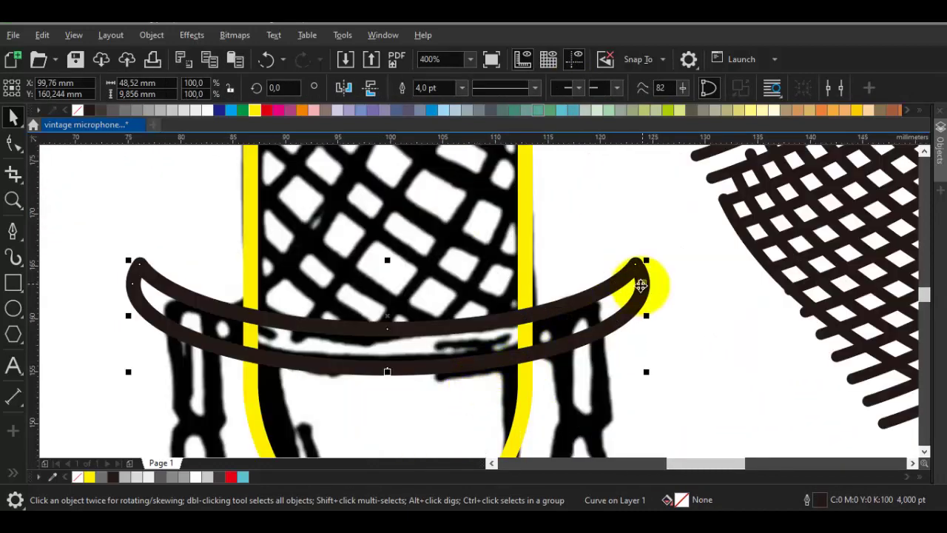
pyautogui.moveTo(647, 262); pyautogui.dragTo(620, 287)
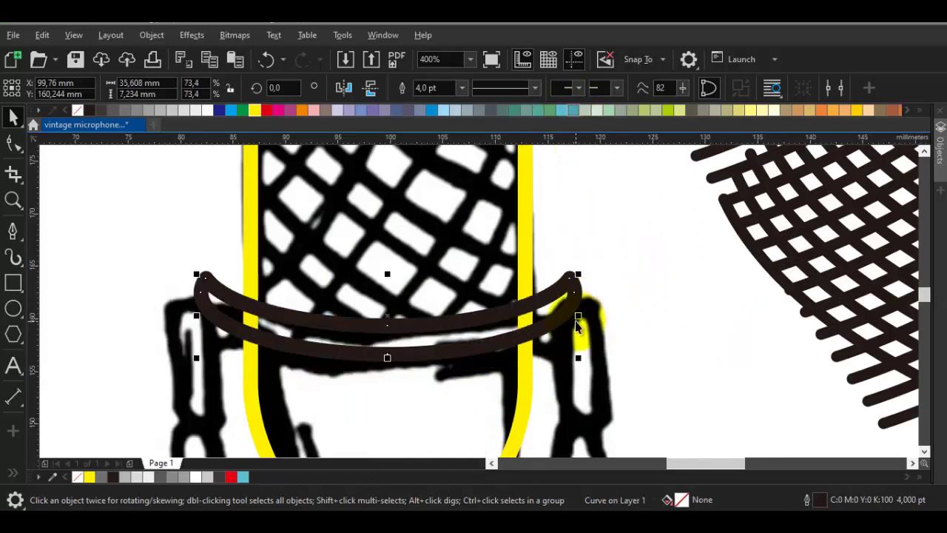
pyautogui.moveTo(578, 315); pyautogui.dragTo(536, 316)
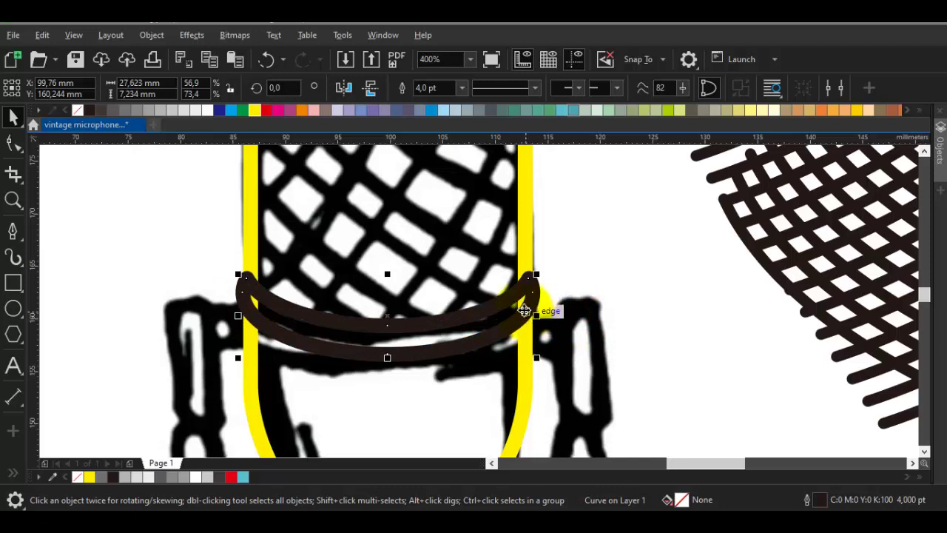
# Fill the crescent band with white.
pyautogui.click(319, 201)
pyautogui.click(405, 329)
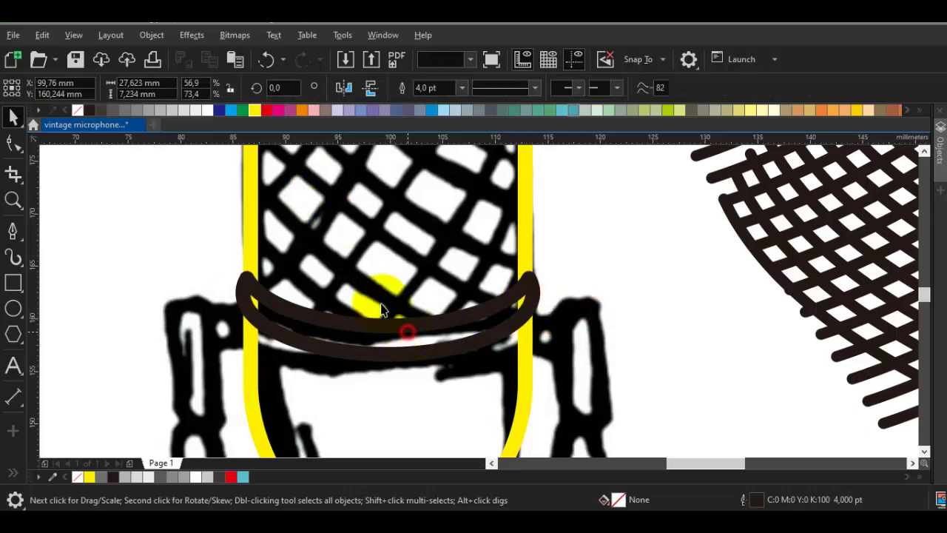
pyautogui.click(205, 110)
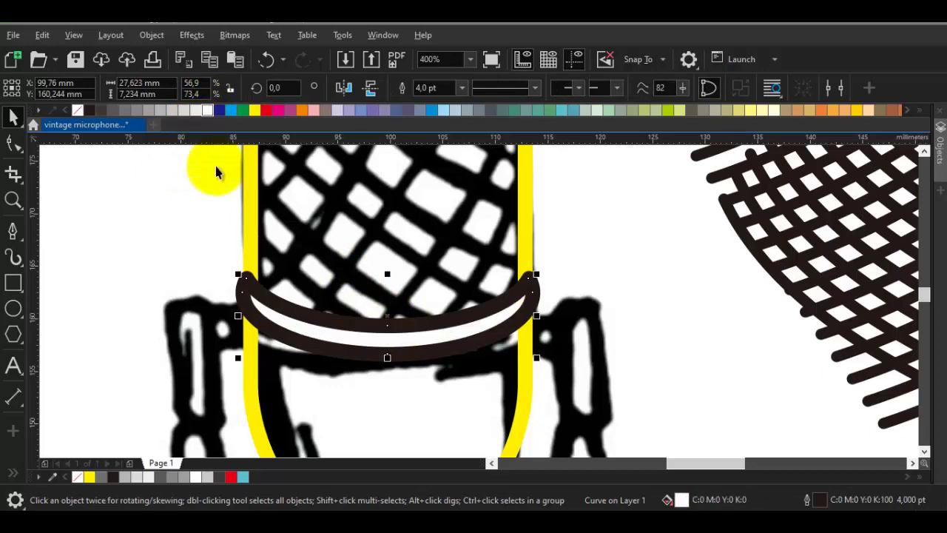
# Start a Pen path outside the body's left edge and place its second node at the left tip of the crescent band.
pyautogui.press('Escape')
pyautogui.scroll(-2, 467, 323)
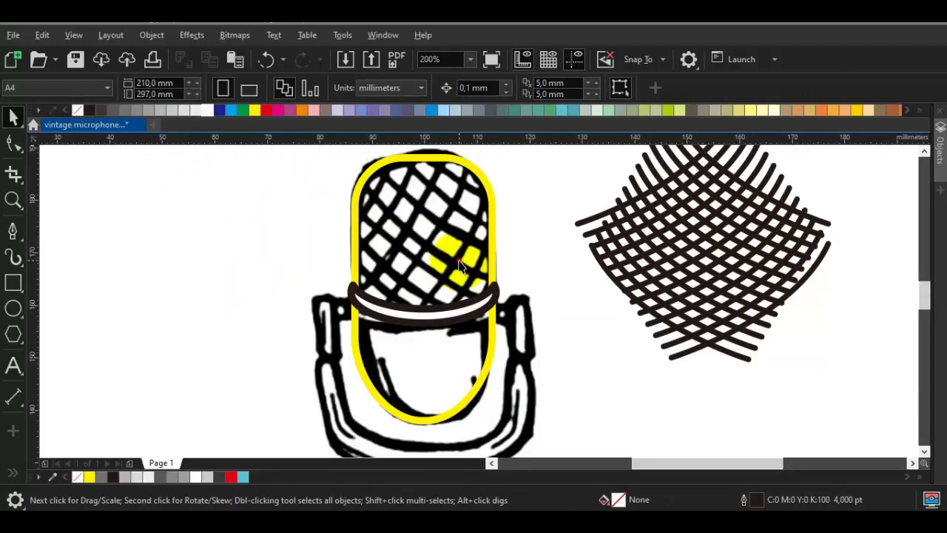
pyautogui.click(374, 305)
pyautogui.scroll(2, 374, 308)
pyautogui.scroll(1, 353, 291)
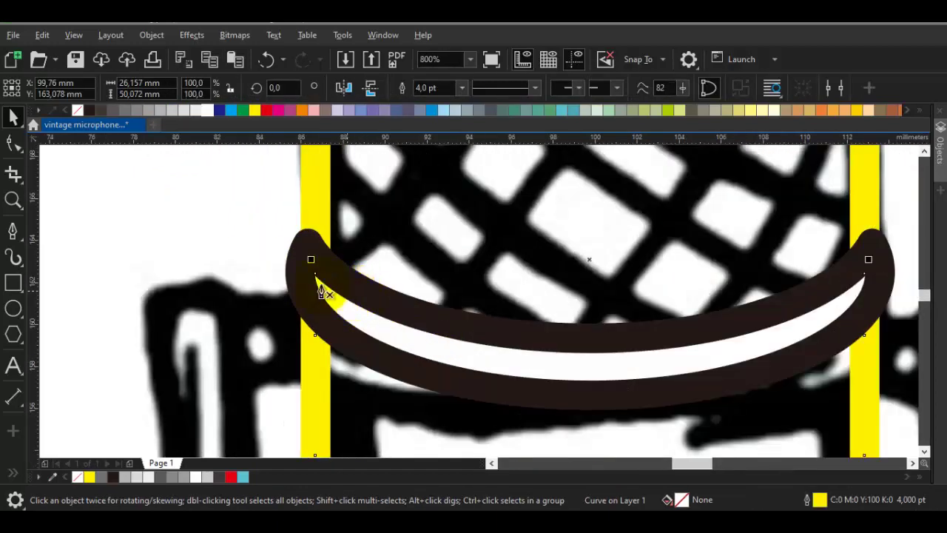
pyautogui.press('space')
pyautogui.click(230, 220)
pyautogui.click(319, 286)
pyautogui.click(323, 293)
pyautogui.scroll(-2, 322, 294)
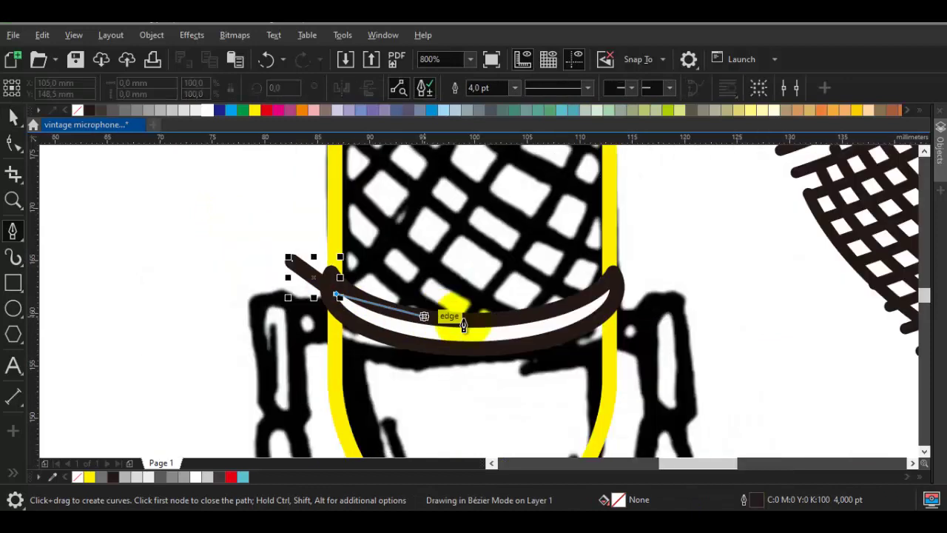
# Extend the Pen path as a smooth curve through the middle of the crescent band to its right tip.
pyautogui.moveTo(539, 321); pyautogui.dragTo(694, 212)
pyautogui.press('space')
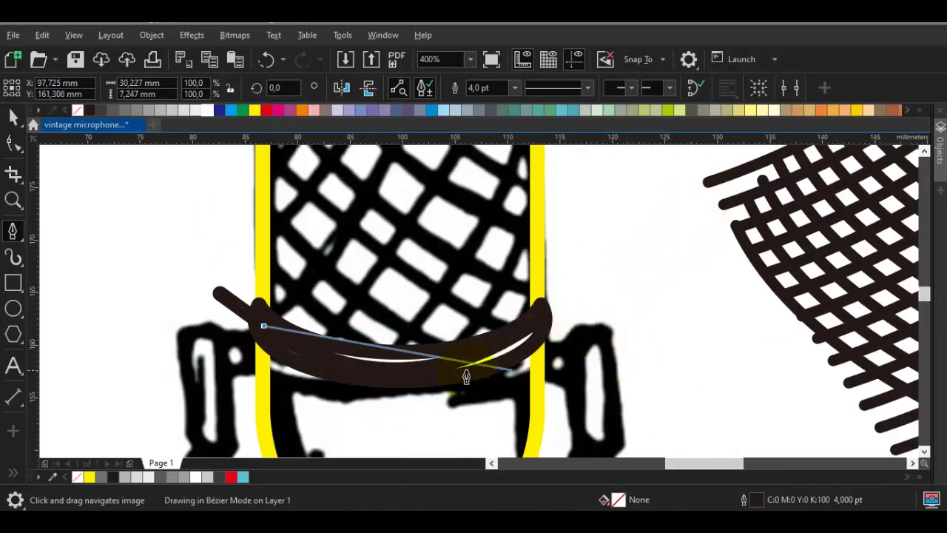
pyautogui.click(402, 368)
pyautogui.scroll(2, 396, 370)
pyautogui.moveTo(459, 370); pyautogui.dragTo(582, 368)
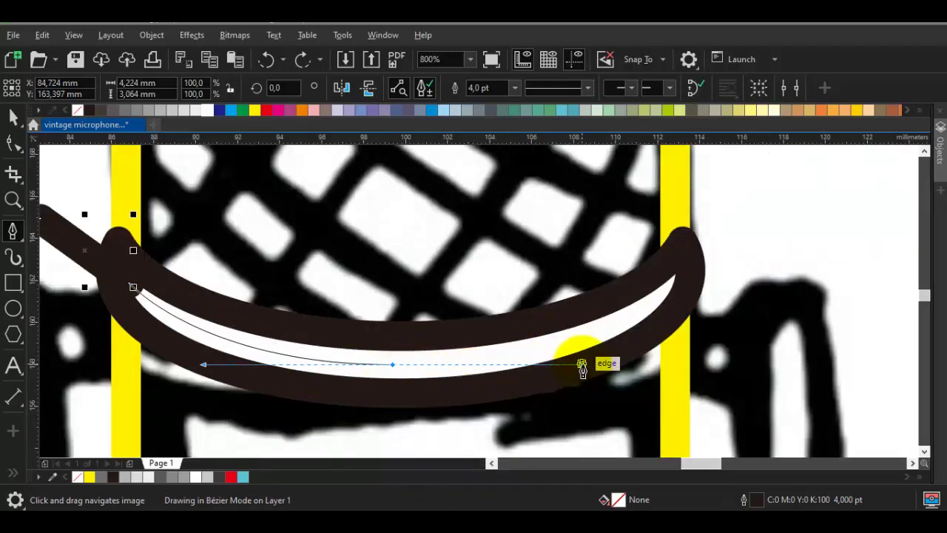
pyautogui.click(689, 270)
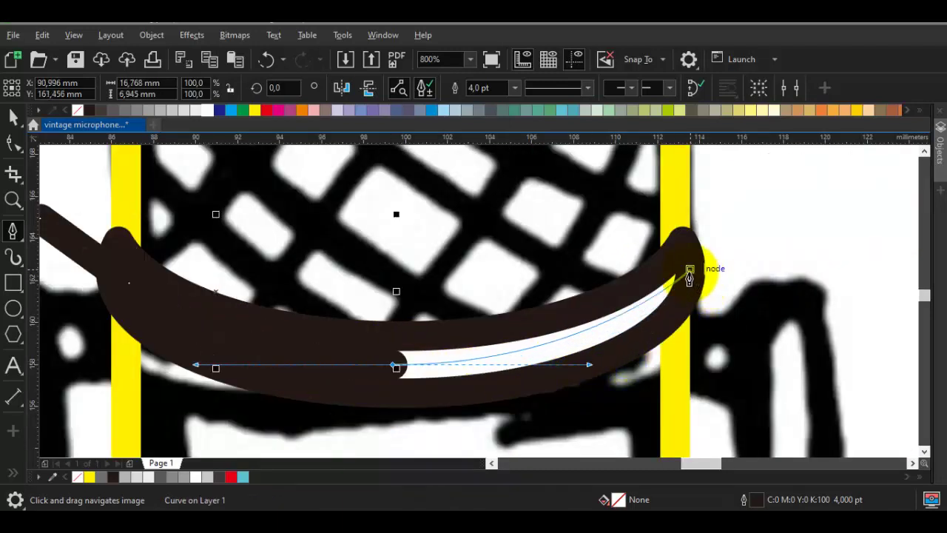
# Route the Pen path loosely around the lower body and close it at its starting node, about 40 by 38 mm overall.
pyautogui.moveTo(688, 275); pyautogui.dragTo(729, 254)
pyautogui.scroll(-3, 740, 222)
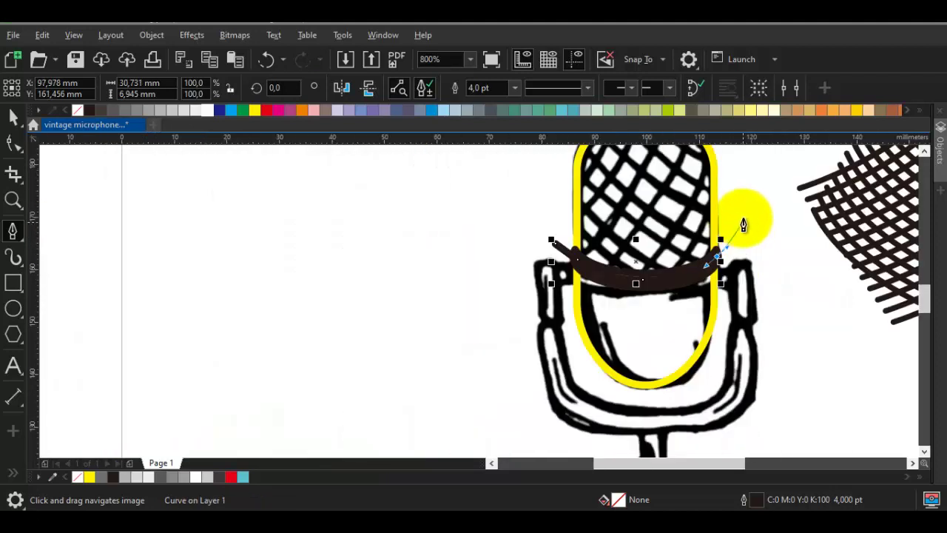
pyautogui.moveTo(761, 329); pyautogui.dragTo(782, 298)
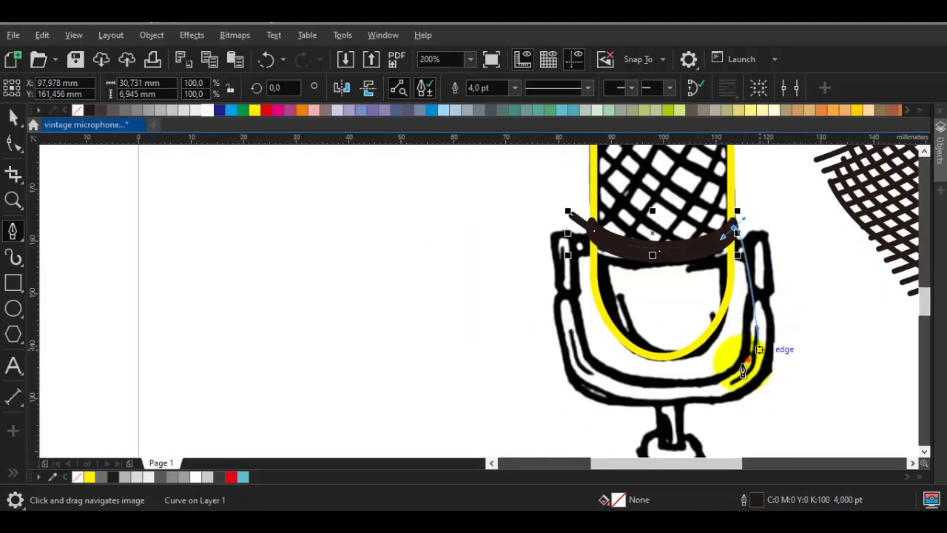
pyautogui.moveTo(747, 361); pyautogui.dragTo(709, 381)
pyautogui.moveTo(556, 388); pyautogui.dragTo(535, 320)
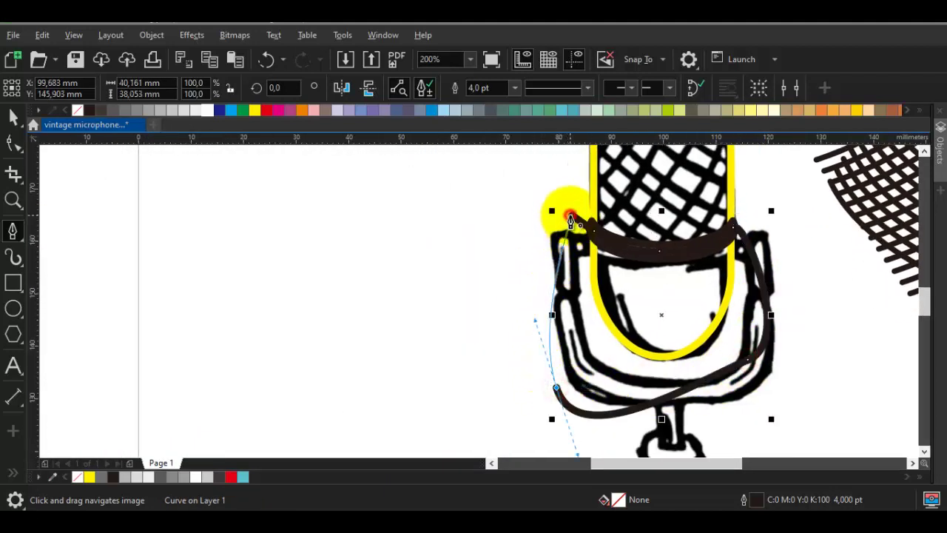
pyautogui.click(571, 216)
# Intersect the closed Pen shape with the body outline to make a separate lower body piece, and delete the Pen shape.
pyautogui.press('space')
pyautogui.keyDown('shift'); pyautogui.click(644, 178); pyautogui.keyUp('shift')
pyautogui.click(484, 89)
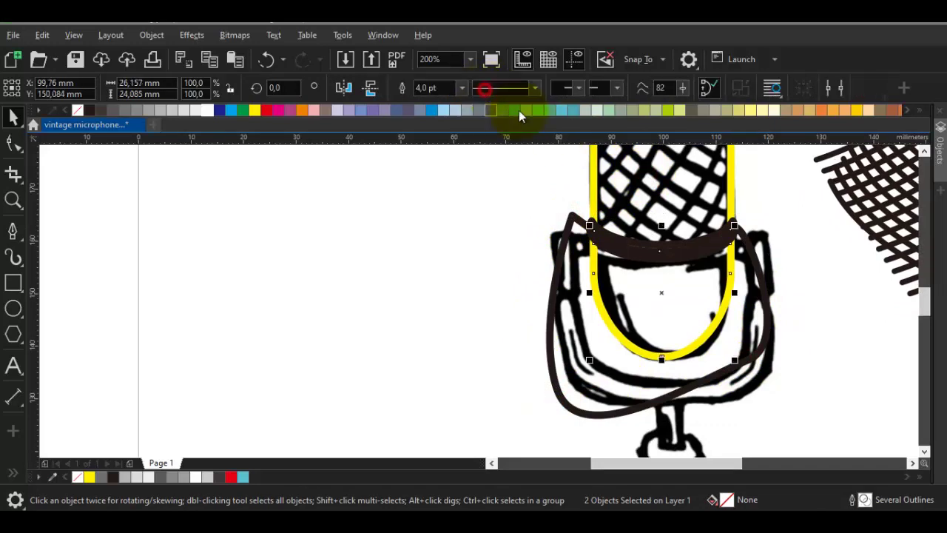
pyautogui.click(567, 253)
pyautogui.press('Delete')
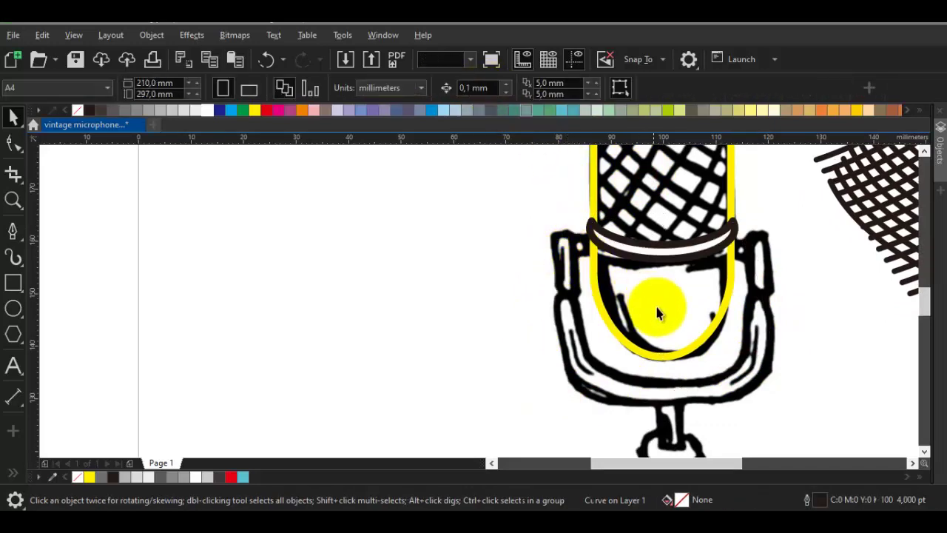
# Centre the crosshatched mesh group horizontally on the microphone body outline.
pyautogui.scroll(-1, 681, 294)
pyautogui.moveTo(686, 302); pyautogui.dragTo(630, 320)
pyautogui.scroll(1, 756, 262)
pyautogui.click(756, 262)
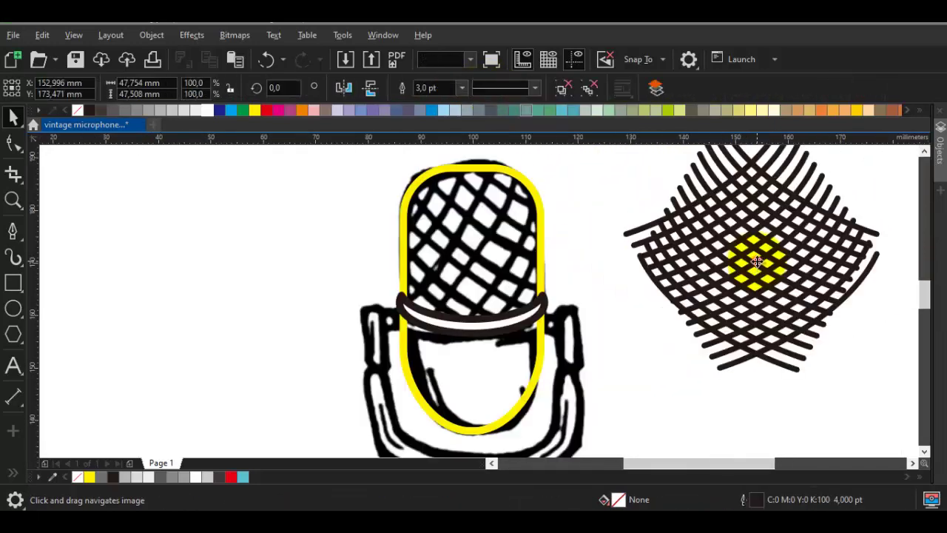
pyautogui.keyDown('shift'); pyautogui.click(486, 237); pyautogui.keyUp('shift')
pyautogui.press('c')
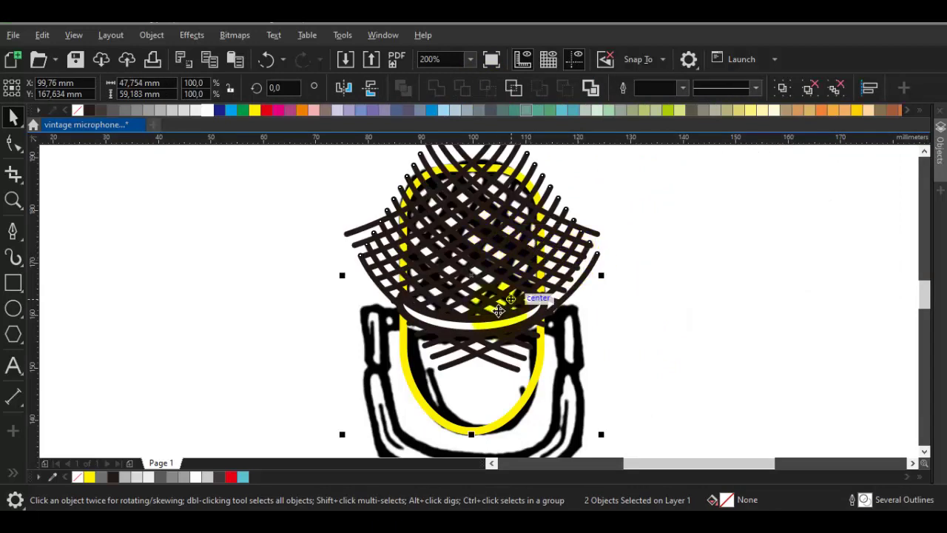
pyautogui.moveTo(490, 392); pyautogui.dragTo(560, 406)
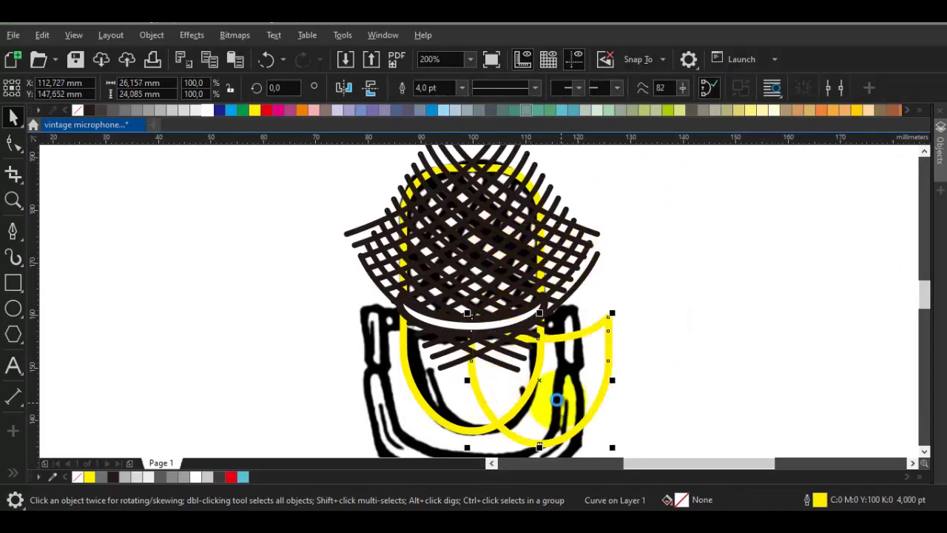
pyautogui.hotkey('ctrl', 'z')
pyautogui.click(491, 254)
# Place the mesh group behind the yellow body outline in the stacking order.
pyautogui.scroll(2, 482, 247)
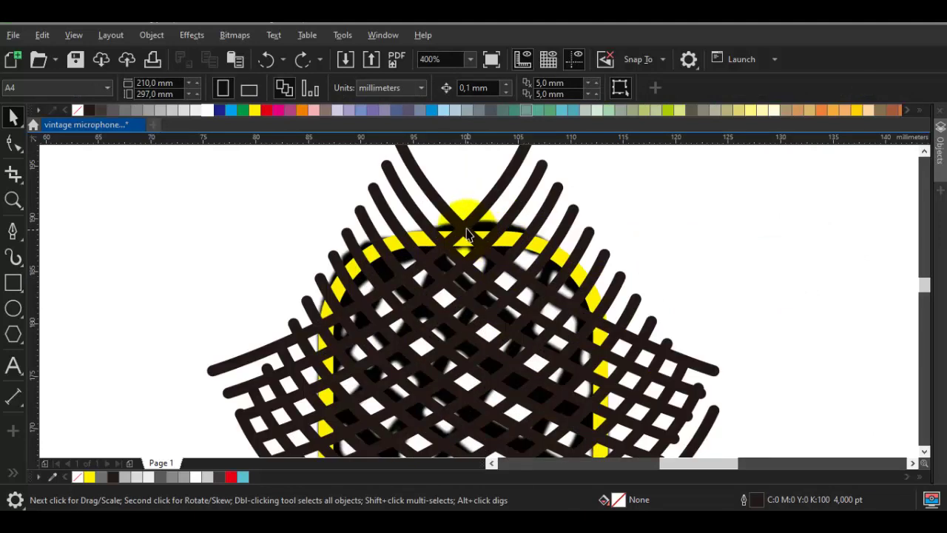
pyautogui.rightClick(467, 229)
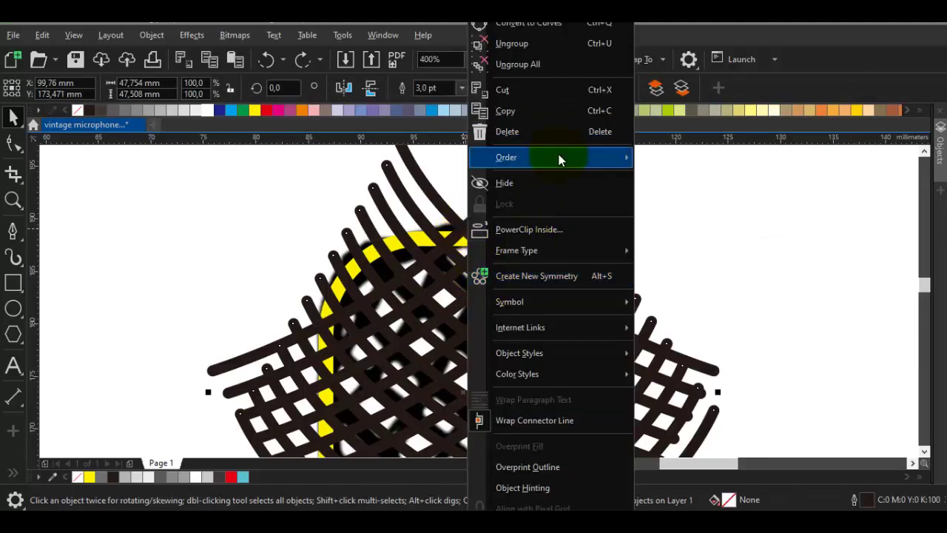
pyautogui.moveTo(558, 156)
pyautogui.click(729, 303)
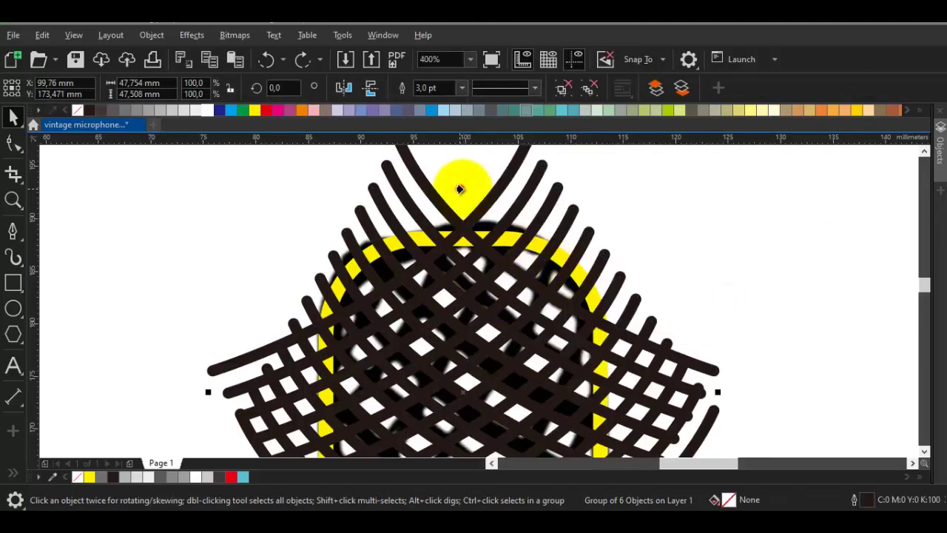
pyautogui.click(481, 218)
pyautogui.click(576, 301)
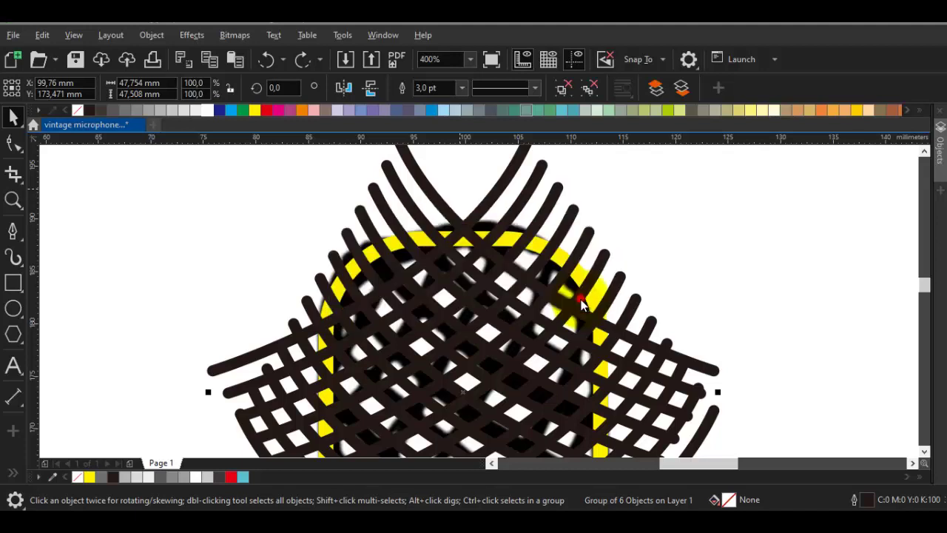
# PowerClip the mesh group inside the body outline.
pyautogui.click(624, 235)
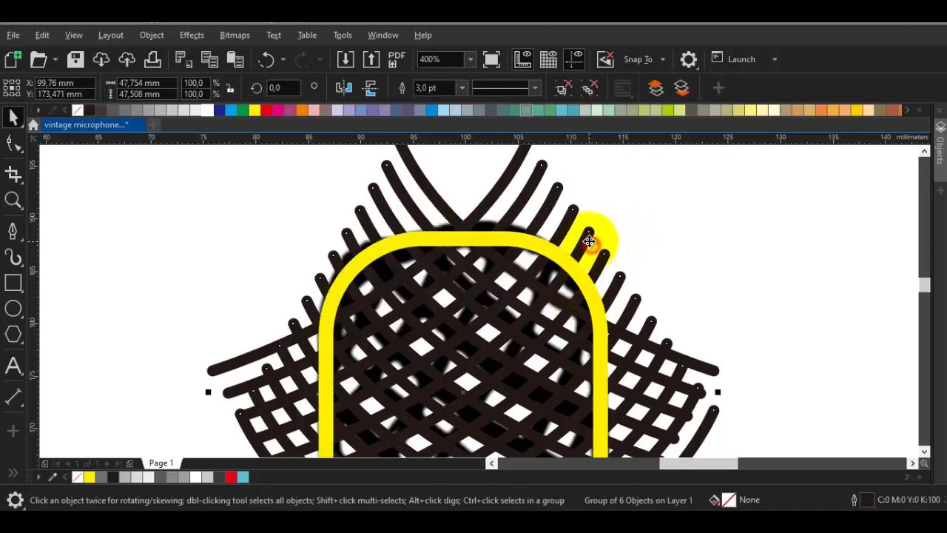
pyautogui.rightClick(592, 248)
pyautogui.click(652, 231)
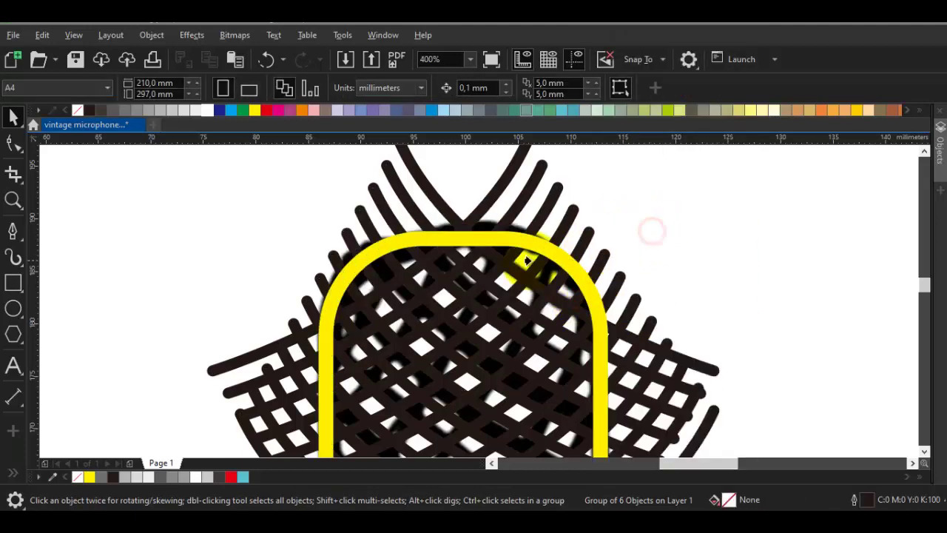
pyautogui.click(522, 269)
pyautogui.click(466, 312)
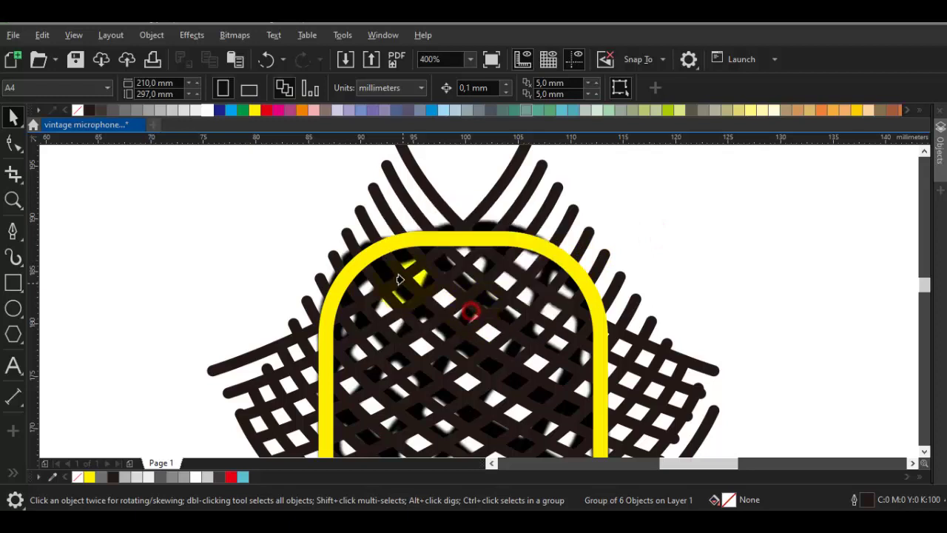
pyautogui.click(403, 259)
pyautogui.scroll(-1, 454, 268)
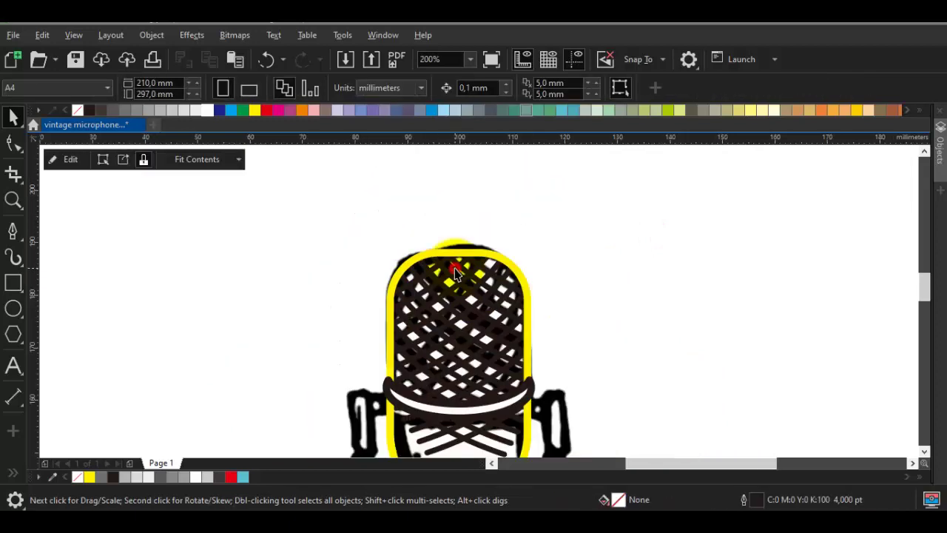
# Fill the meshed body with 40% black and the lower body piece with 10% black.
pyautogui.click(161, 111)
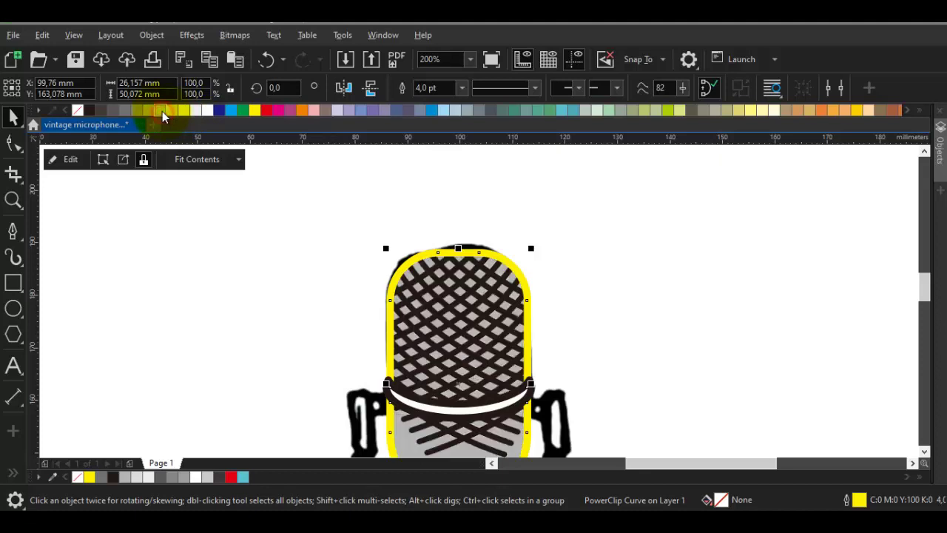
pyautogui.moveTo(394, 314); pyautogui.dragTo(409, 265)
pyautogui.scroll(-3, 444, 296)
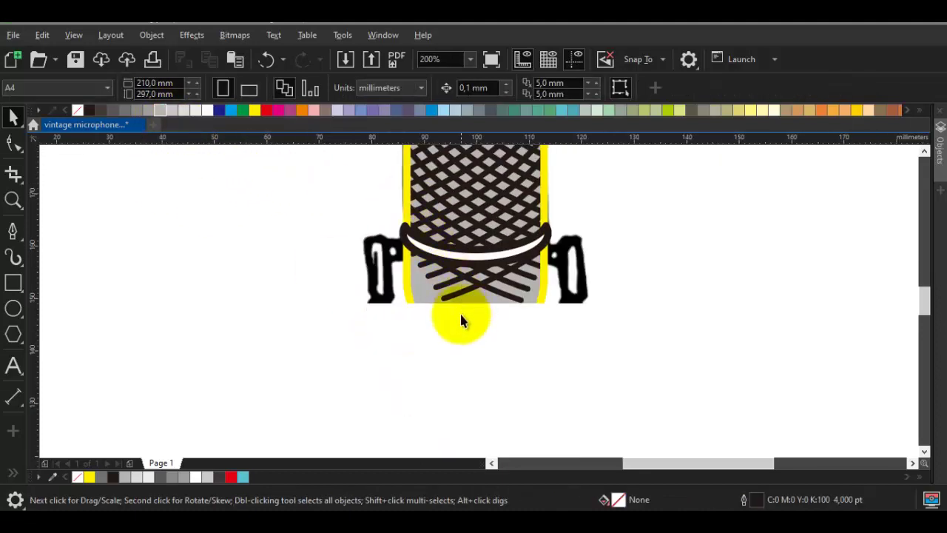
pyautogui.click(465, 311)
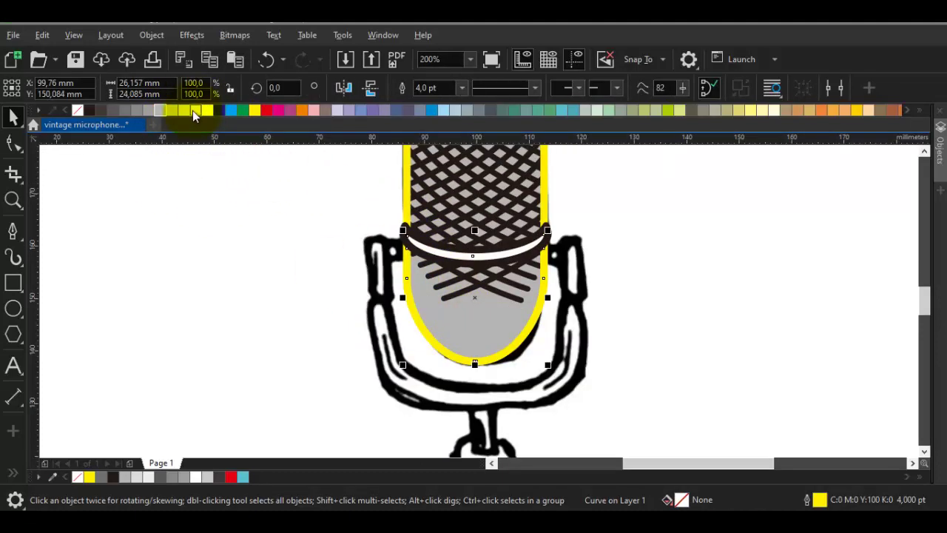
pyautogui.click(192, 110)
pyautogui.press('Escape')
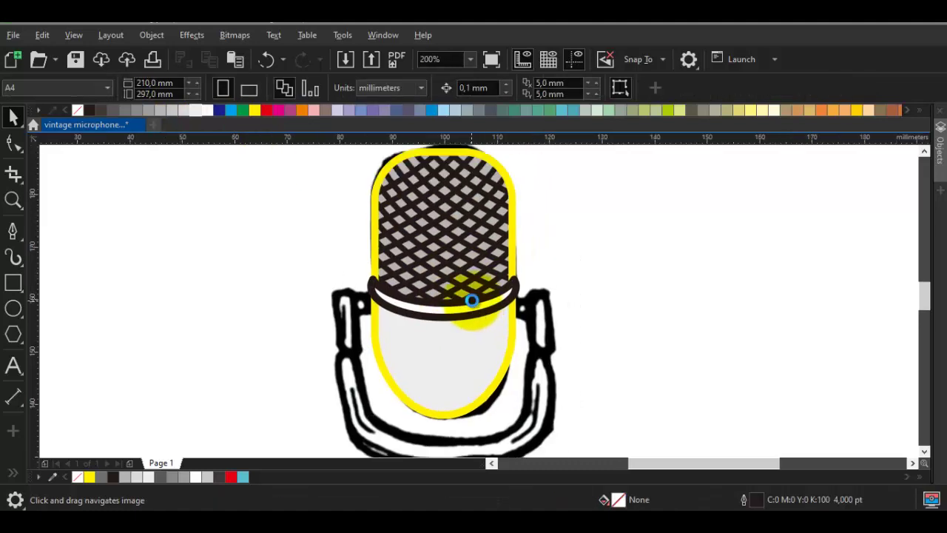
# Fill the lower body piece with 40% black and the meshed body with 80% black.
pyautogui.click(465, 348)
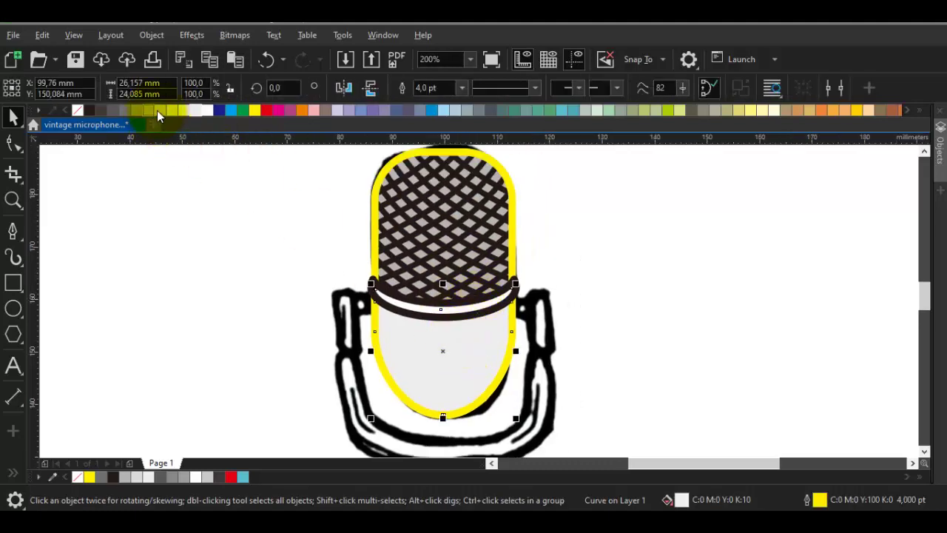
pyautogui.click(159, 110)
pyautogui.click(401, 202)
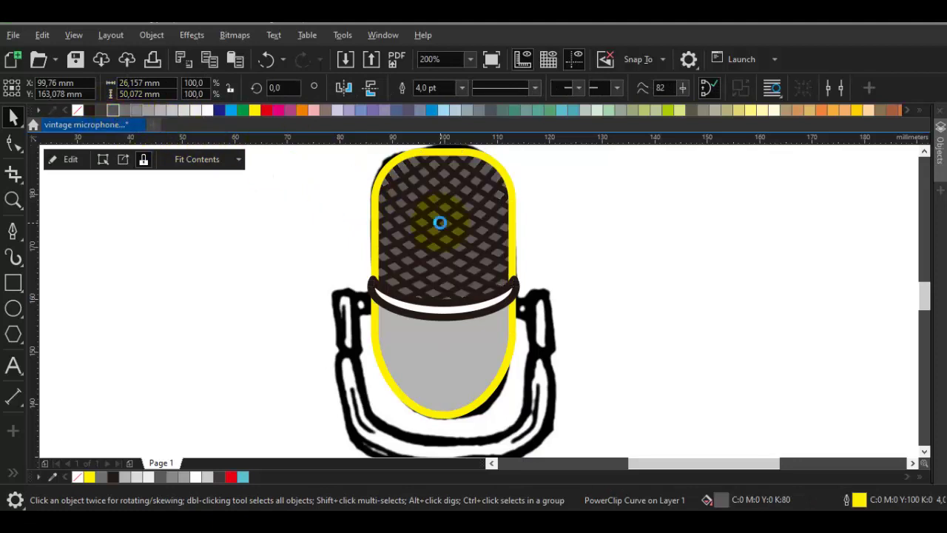
pyautogui.click(372, 162)
# Change the outlines of the meshed body and the lower body piece from yellow to black.
pyautogui.scroll(2, 372, 162)
pyautogui.click(398, 180)
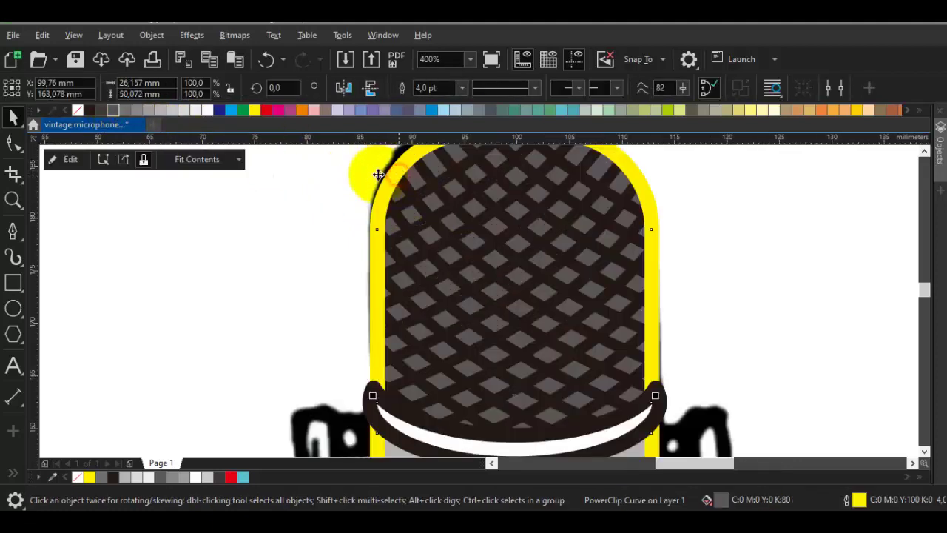
pyautogui.rightClick(91, 111)
pyautogui.press('Escape')
pyautogui.scroll(-1, 567, 289)
pyautogui.moveTo(567, 289); pyautogui.dragTo(485, 296)
pyautogui.click(450, 355)
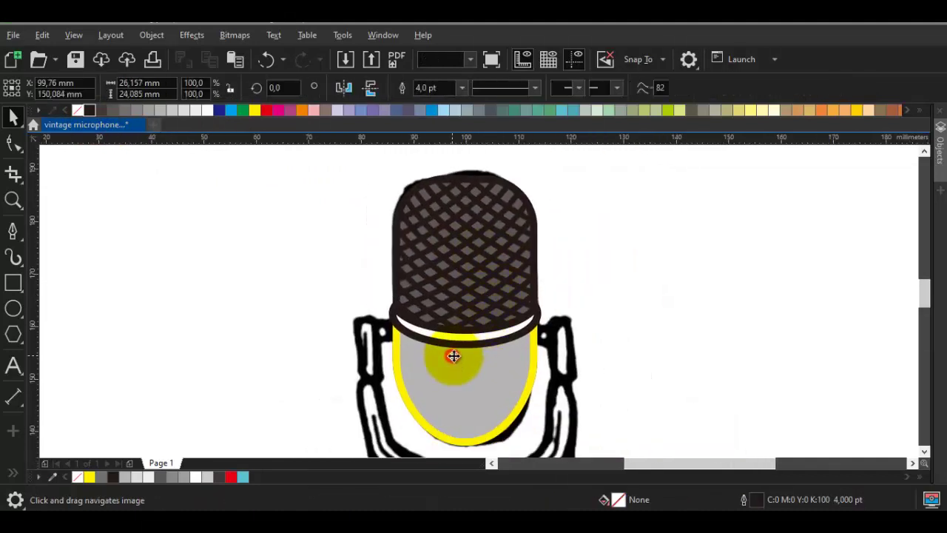
pyautogui.rightClick(90, 110)
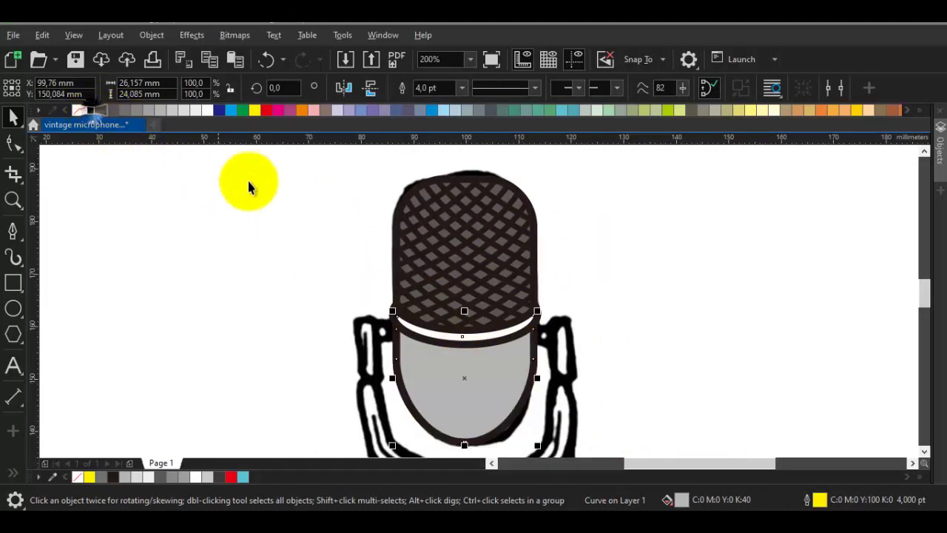
# Examine the microphone body, the white band and the traced outlines up close against the underlying sketch.
pyautogui.scroll(-2, 528, 323)
pyautogui.click(640, 337)
pyautogui.scroll(1, 503, 341)
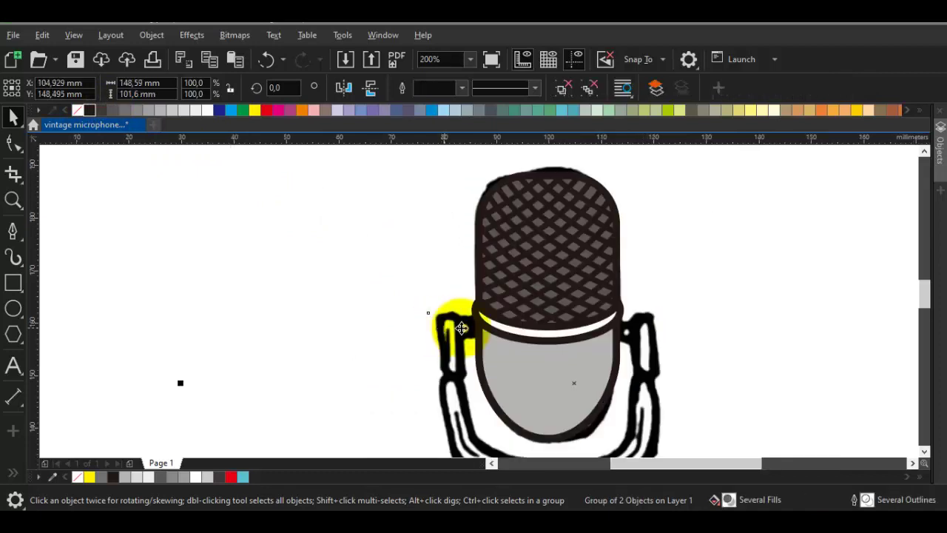
pyautogui.scroll(1, 527, 296)
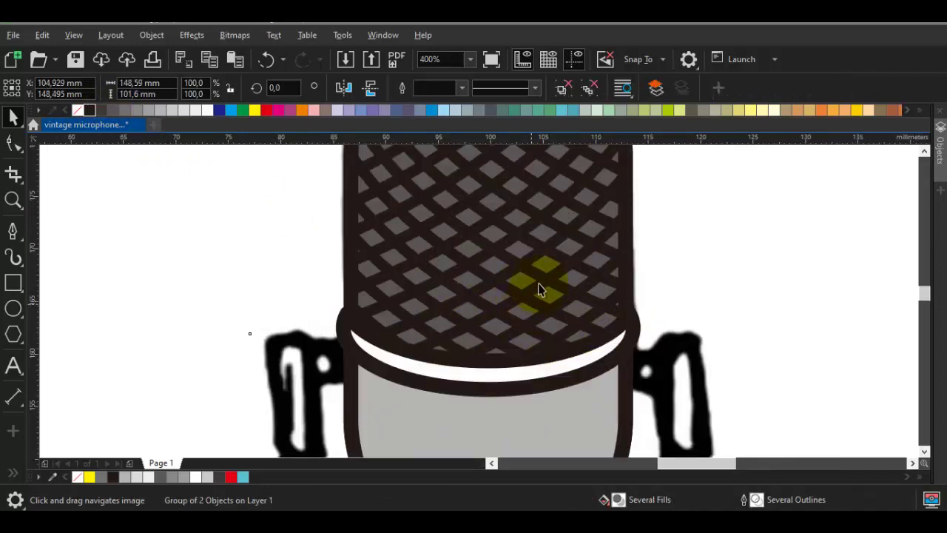
pyautogui.scroll(-1, 547, 264)
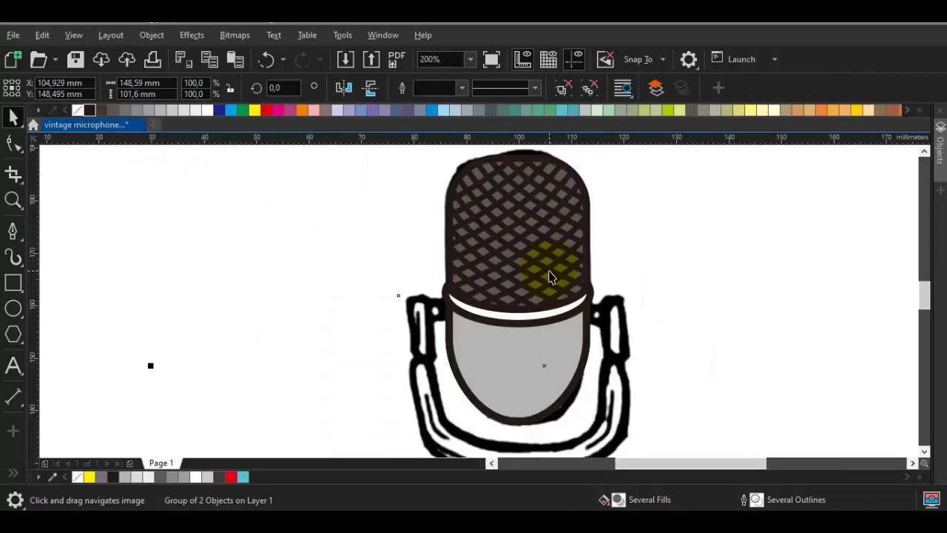
pyautogui.scroll(1, 548, 312)
pyautogui.click(532, 317)
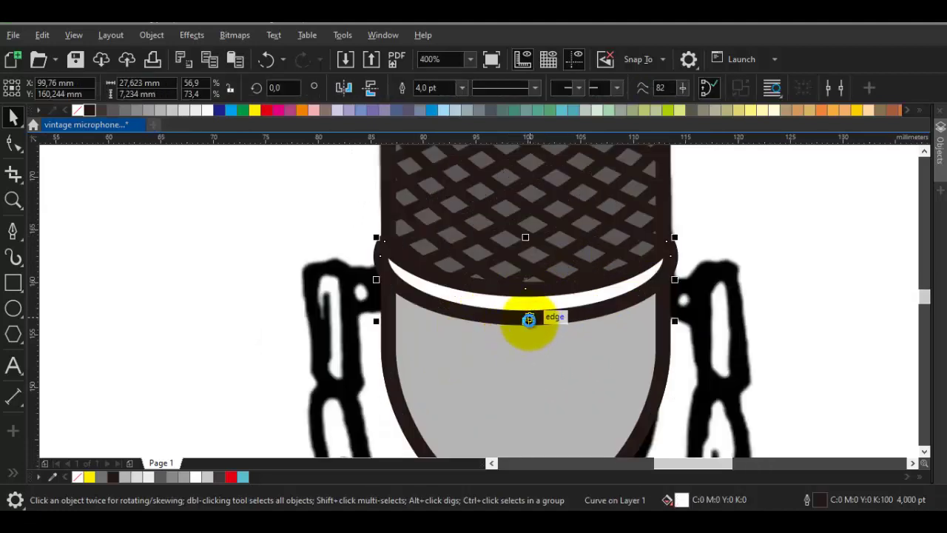
pyautogui.scroll(1, 529, 320)
pyautogui.moveTo(521, 319); pyautogui.dragTo(524, 323)
pyautogui.press('Escape')
pyautogui.scroll(-1, 560, 333)
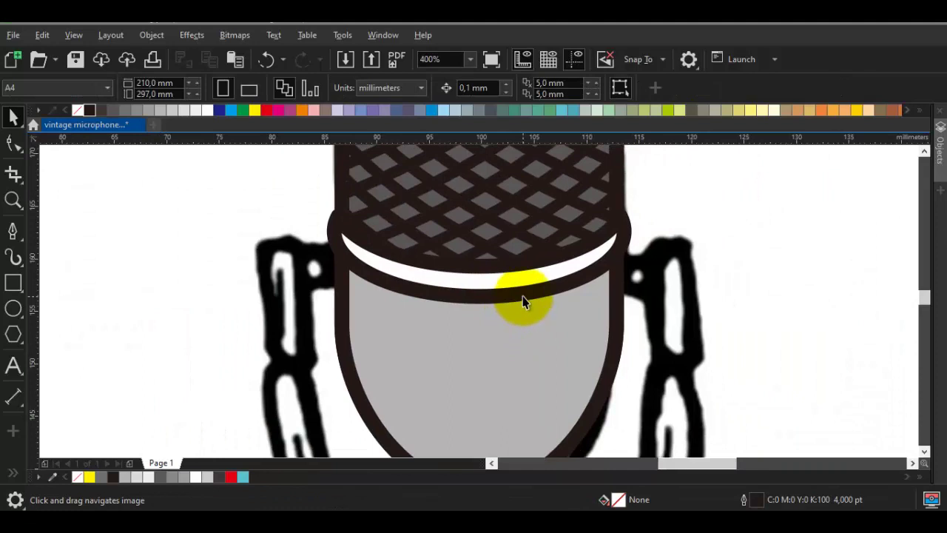
pyautogui.scroll(-1, 527, 302)
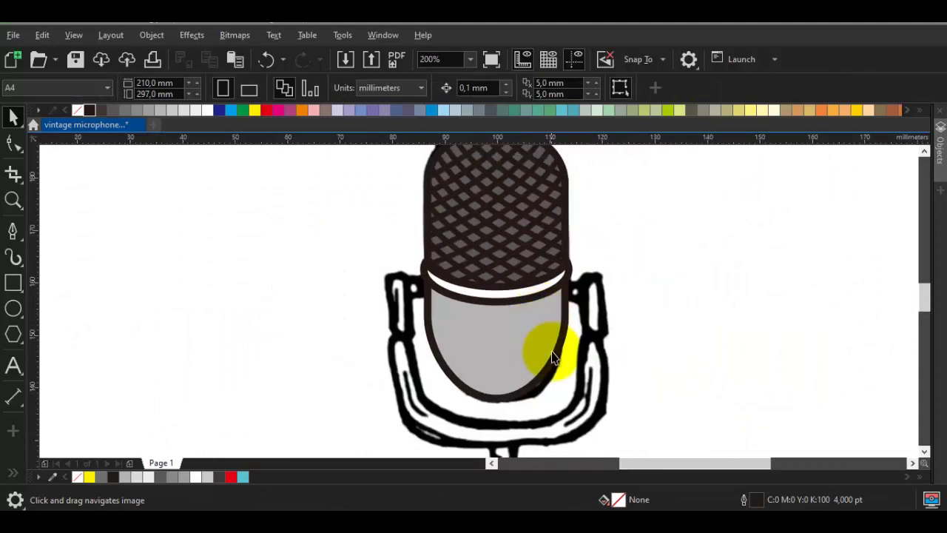
pyautogui.moveTo(552, 352); pyautogui.dragTo(475, 339)
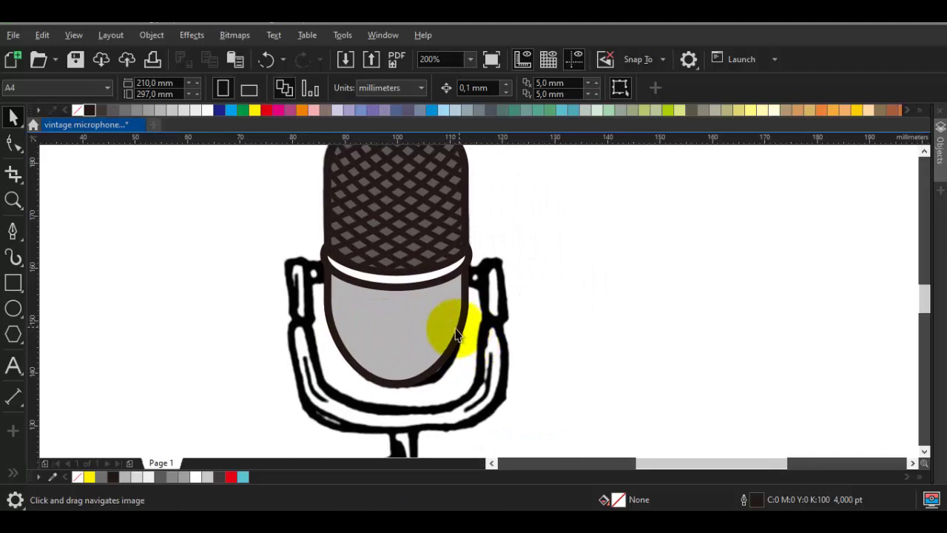
pyautogui.scroll(-1, 439, 338)
pyautogui.scroll(2, 363, 318)
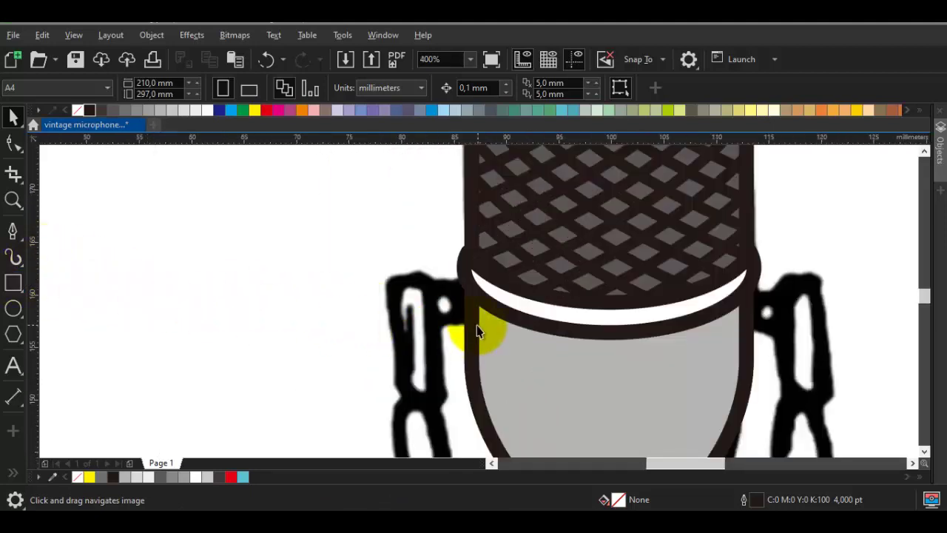
pyautogui.scroll(-1, 459, 333)
pyautogui.moveTo(459, 338); pyautogui.dragTo(379, 276)
pyautogui.press('F5')
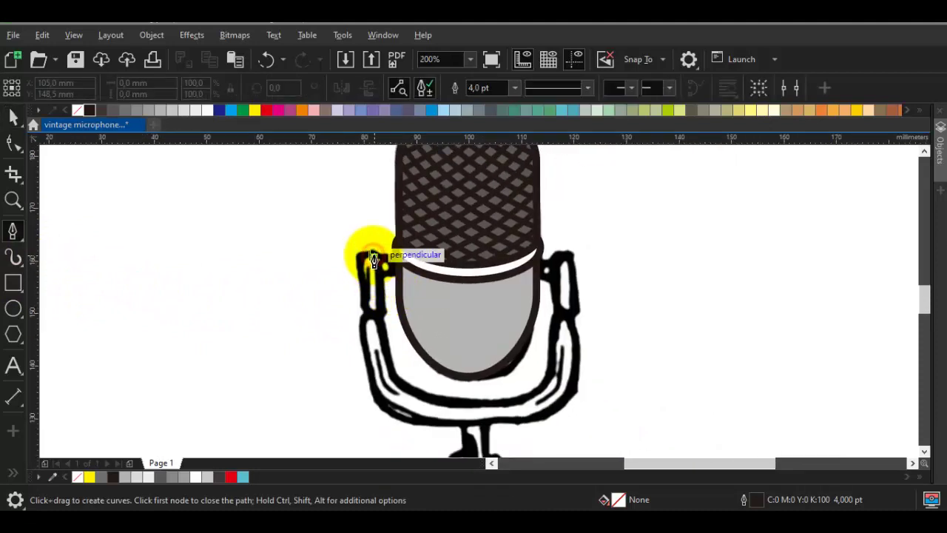
pyautogui.click(374, 256)
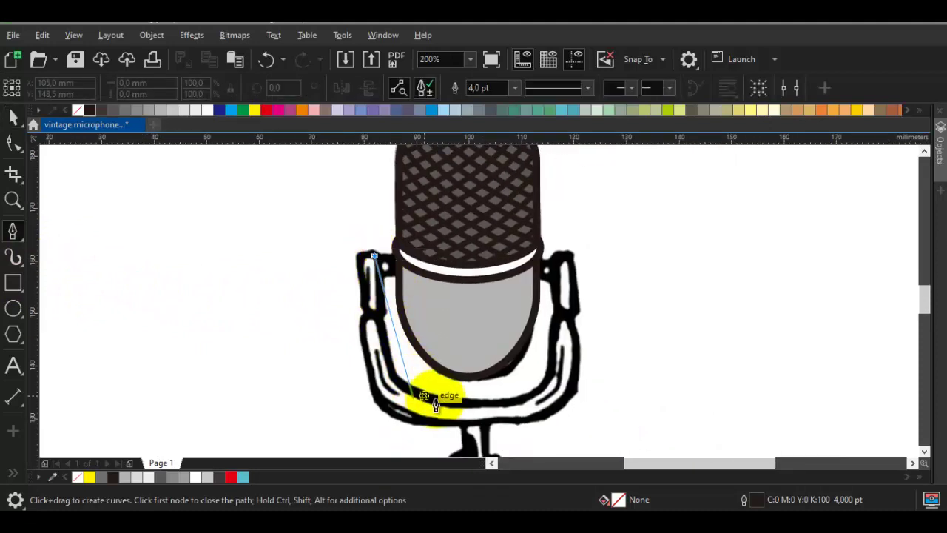
pyautogui.doubleClick(468, 426)
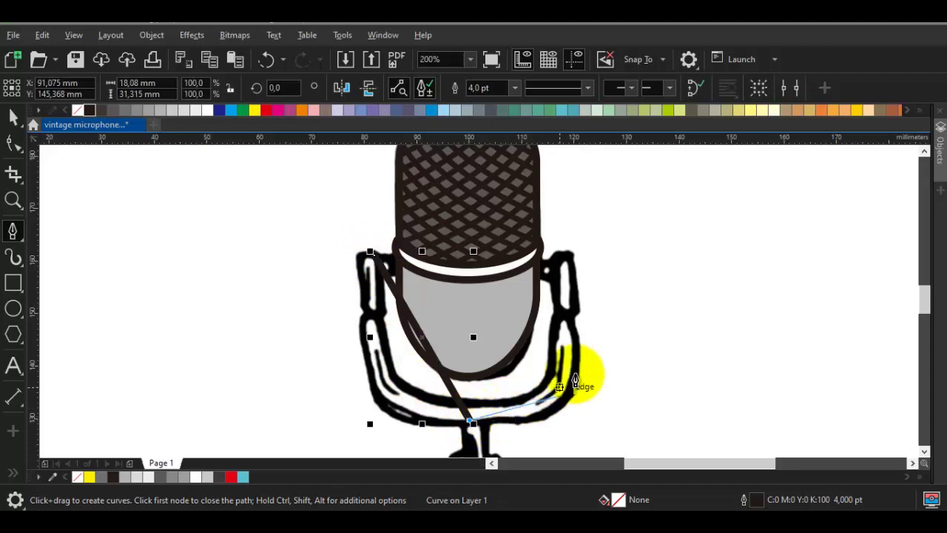
pyautogui.hotkey('ctrl', 'z')
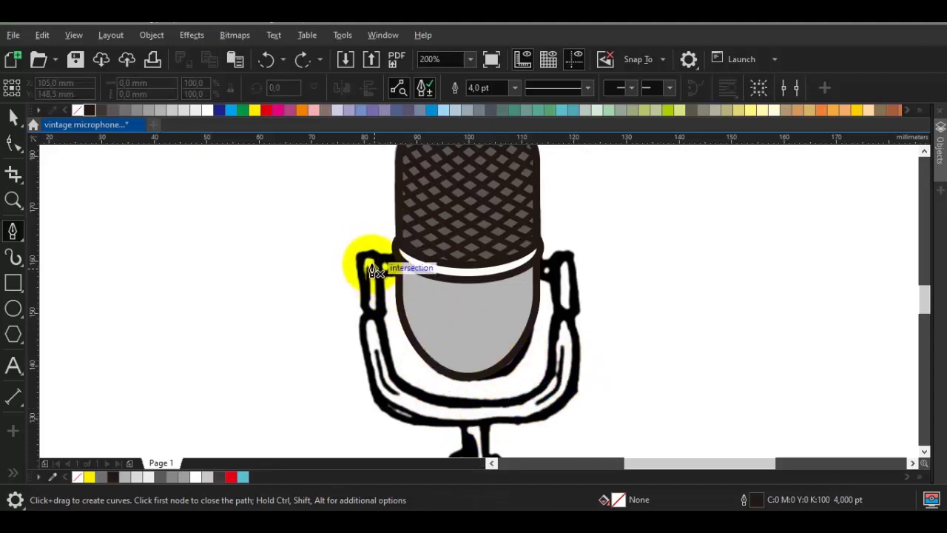
# Draw an open, square-cornered U path about 35.6 by 29.9 mm over the sketched cradle with the Pen tool.
pyautogui.click(370, 253)
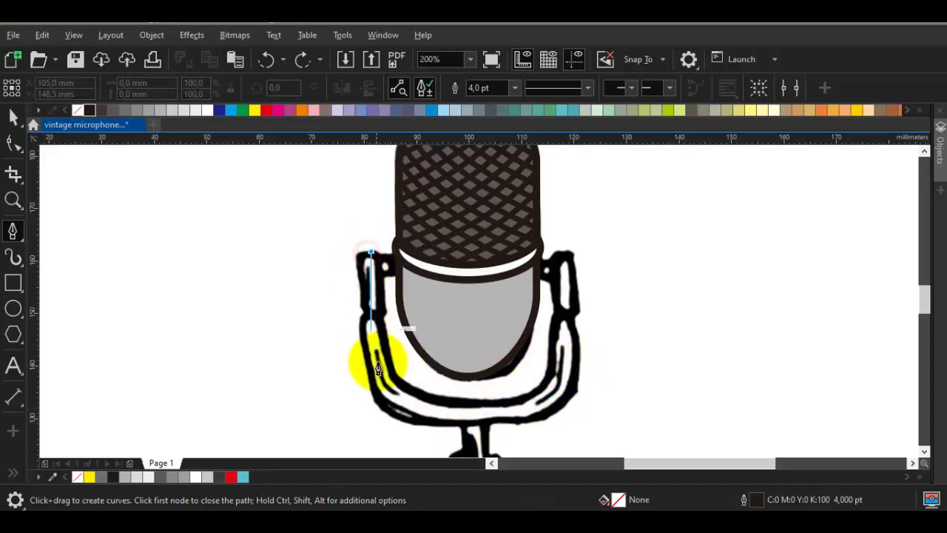
pyautogui.click(371, 413)
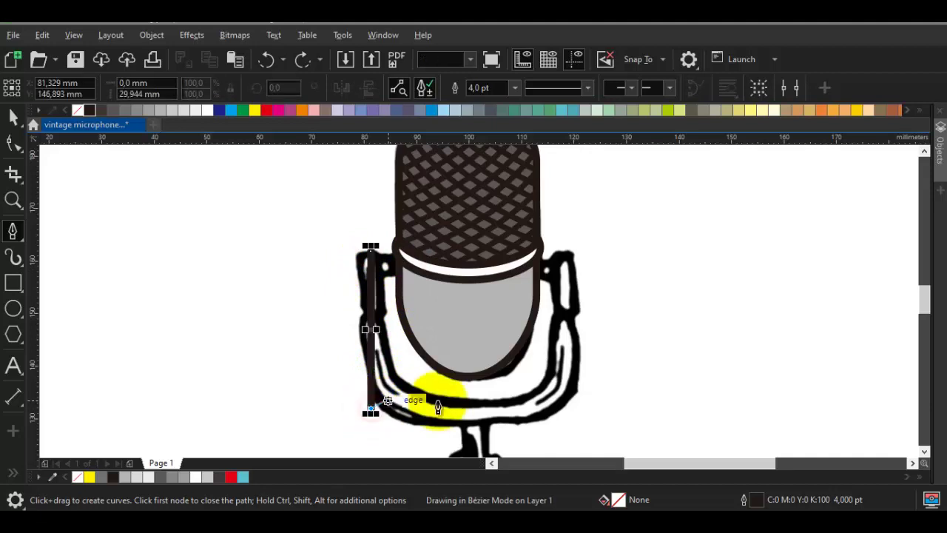
pyautogui.click(558, 412)
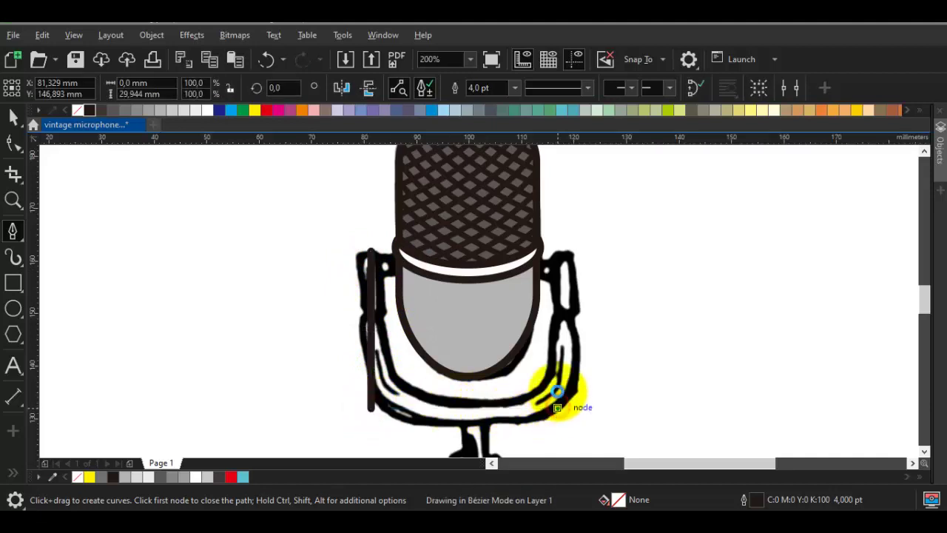
pyautogui.click(562, 253)
pyautogui.press('space')
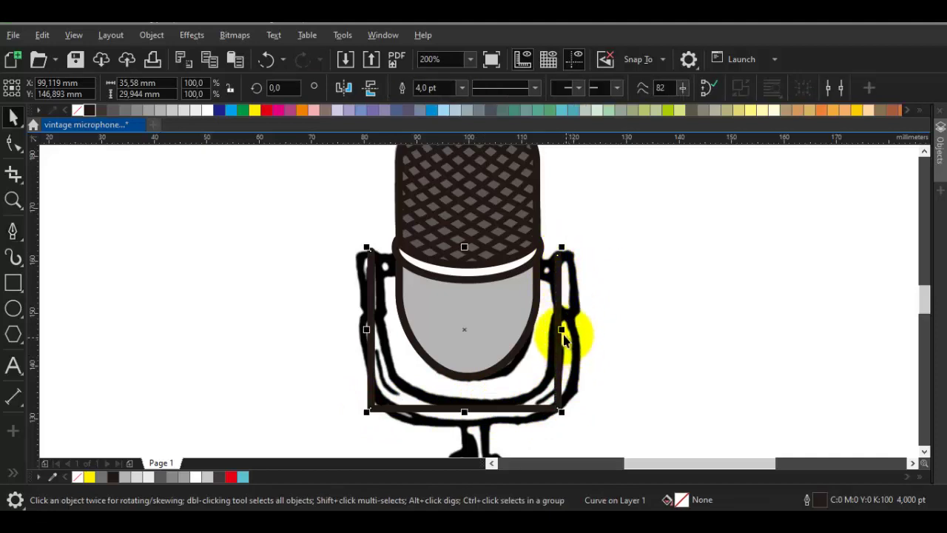
# Widen the U path to about 36.9 mm and centre it horizontally on the microphone body.
pyautogui.moveTo(561, 331); pyautogui.dragTo(562, 332)
pyautogui.keyDown('shift'); pyautogui.click(476, 247); pyautogui.keyUp('shift')
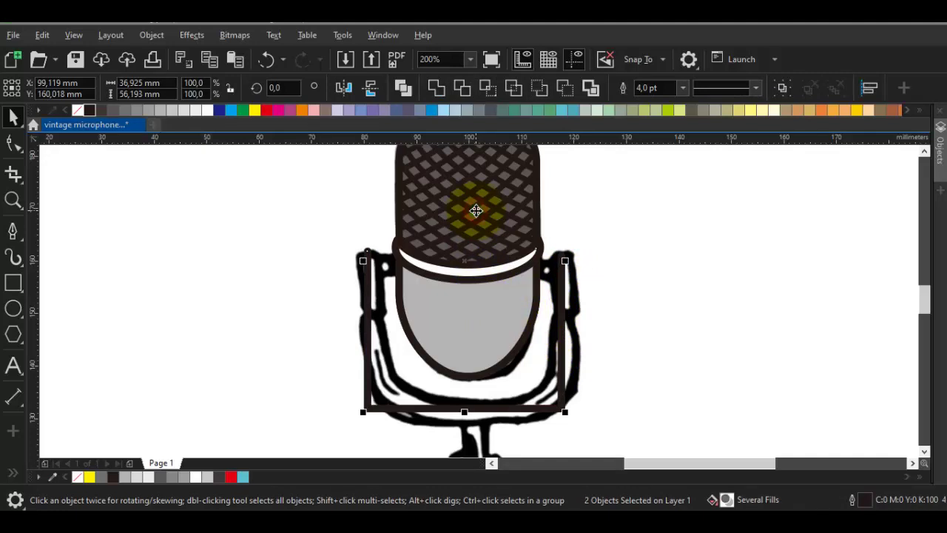
pyautogui.click(614, 267)
# Add a node to the U path's bottom segment and slide it horizontally to the middle.
pyautogui.click(566, 267)
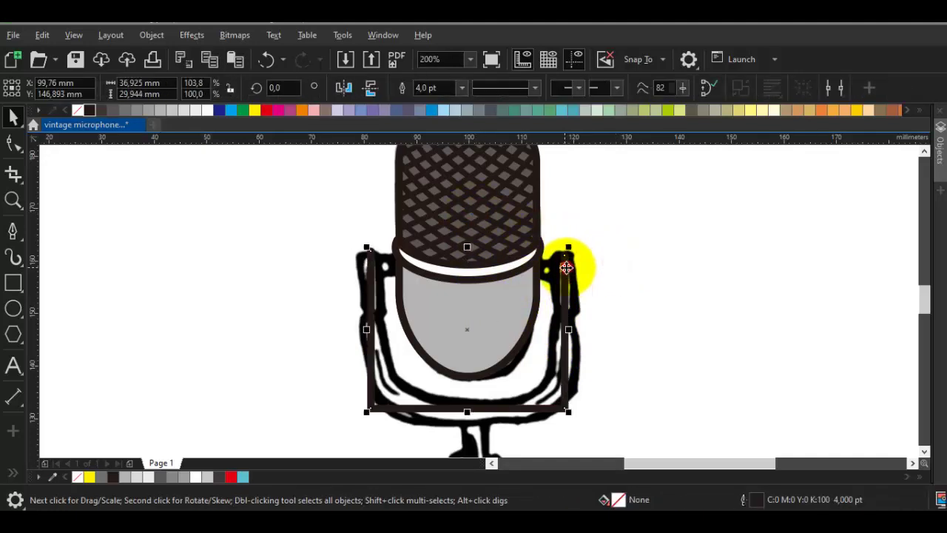
pyautogui.doubleClick(566, 267)
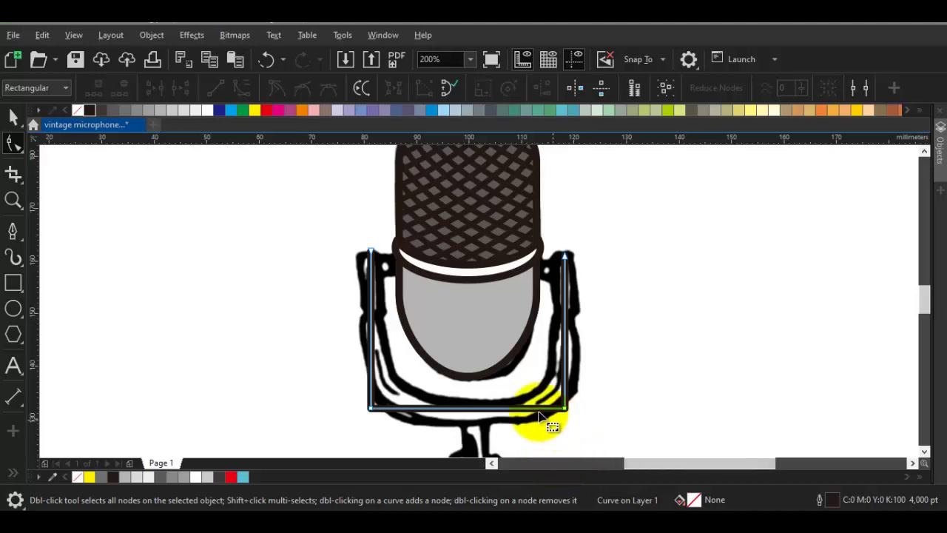
pyautogui.click(488, 412)
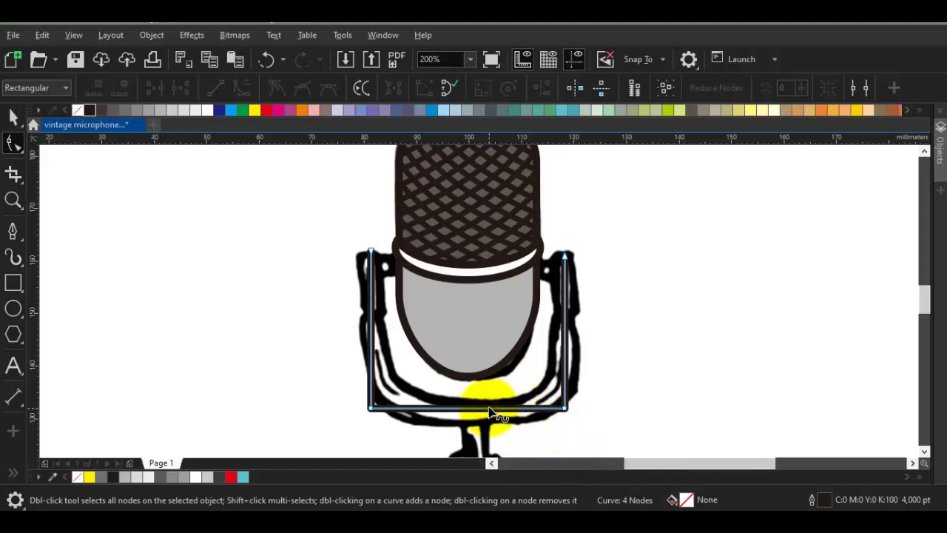
pyautogui.rightClick(494, 400)
pyautogui.click(464, 399)
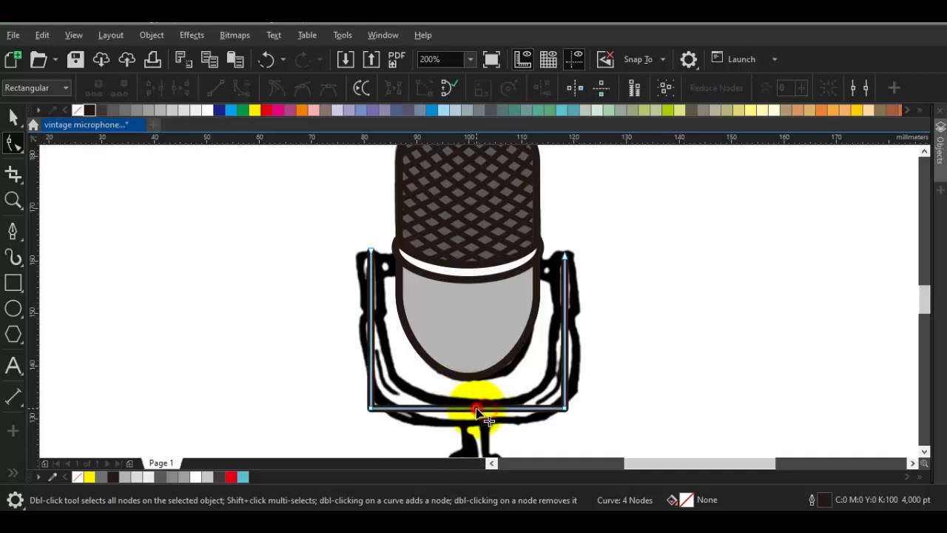
pyautogui.moveTo(477, 411); pyautogui.dragTo(471, 410)
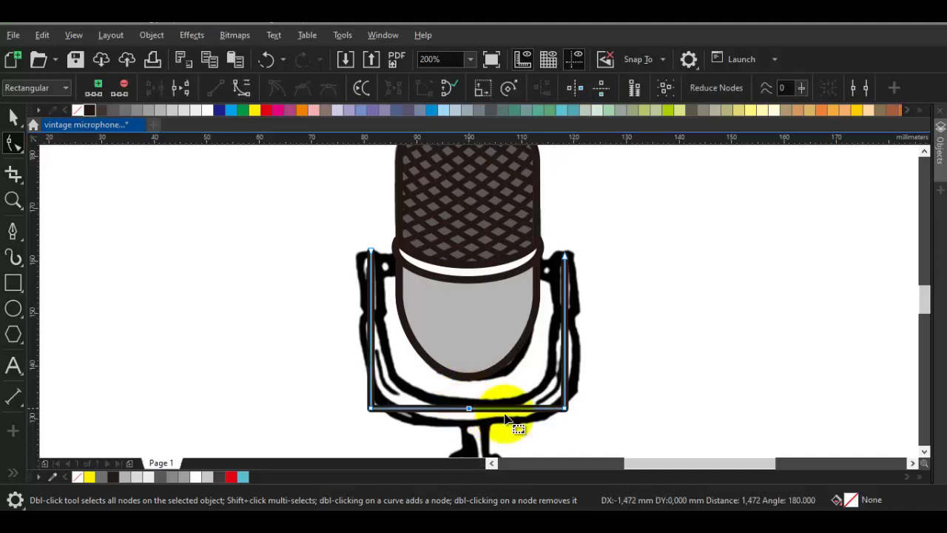
pyautogui.press('space')
pyautogui.press('space')
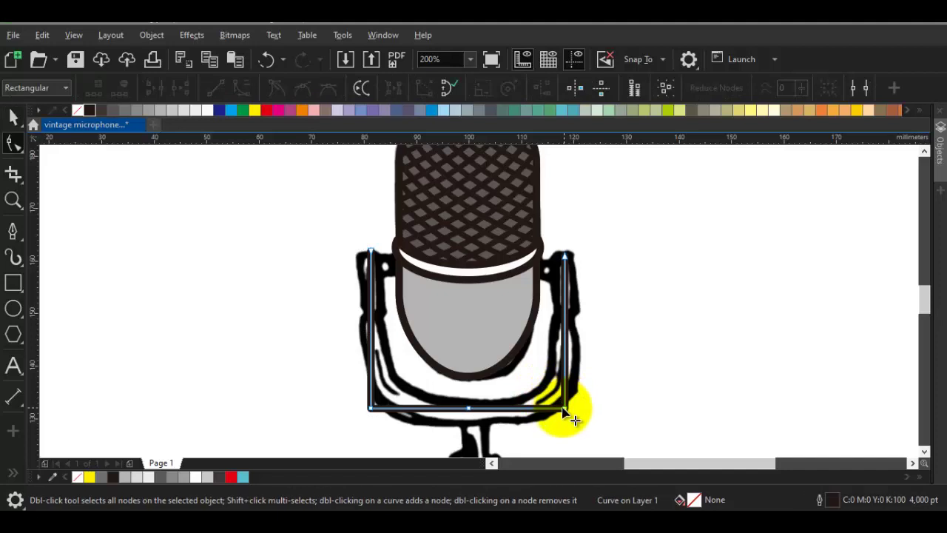
# Convert the U path's segments to curves and delete both bottom corner nodes to round the corners.
pyautogui.rightClick(545, 372)
pyautogui.click(583, 164)
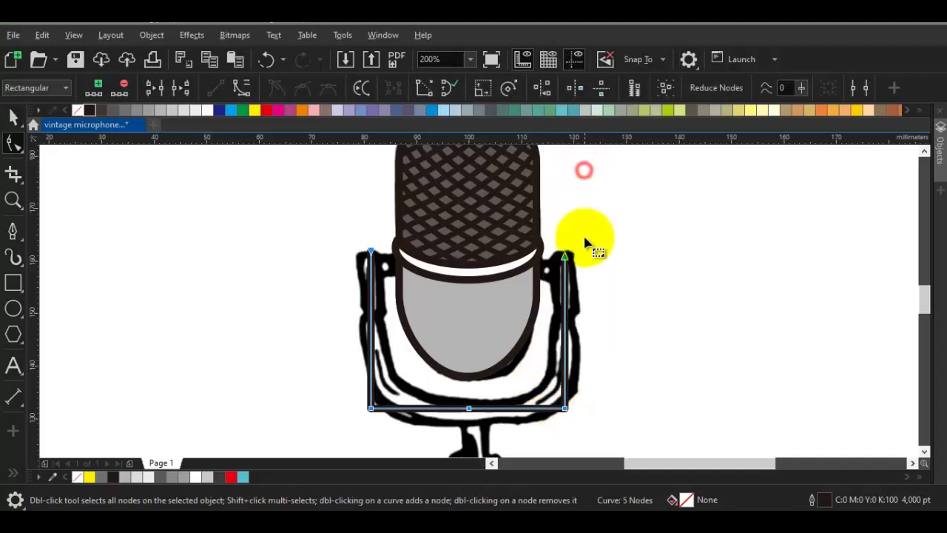
pyautogui.scroll(2, 558, 403)
pyautogui.doubleClick(568, 432)
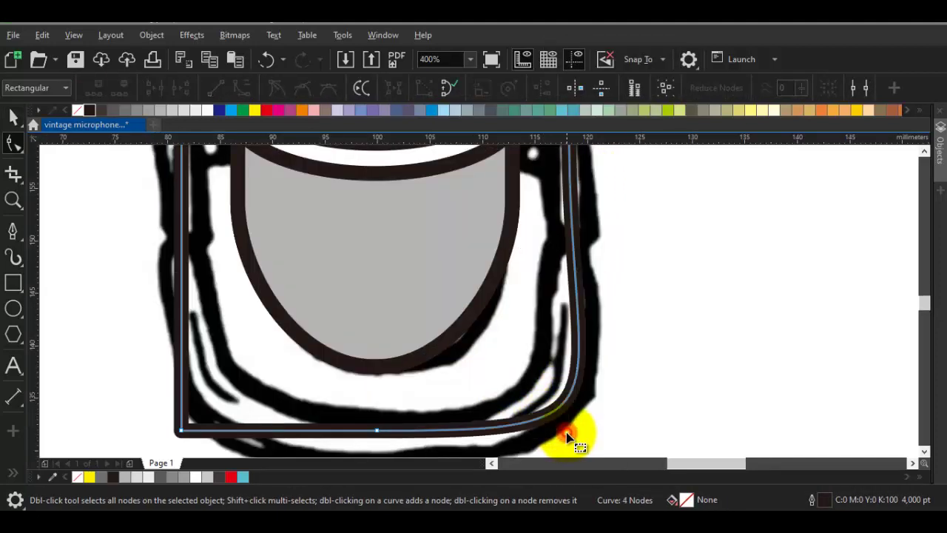
pyautogui.click(185, 432)
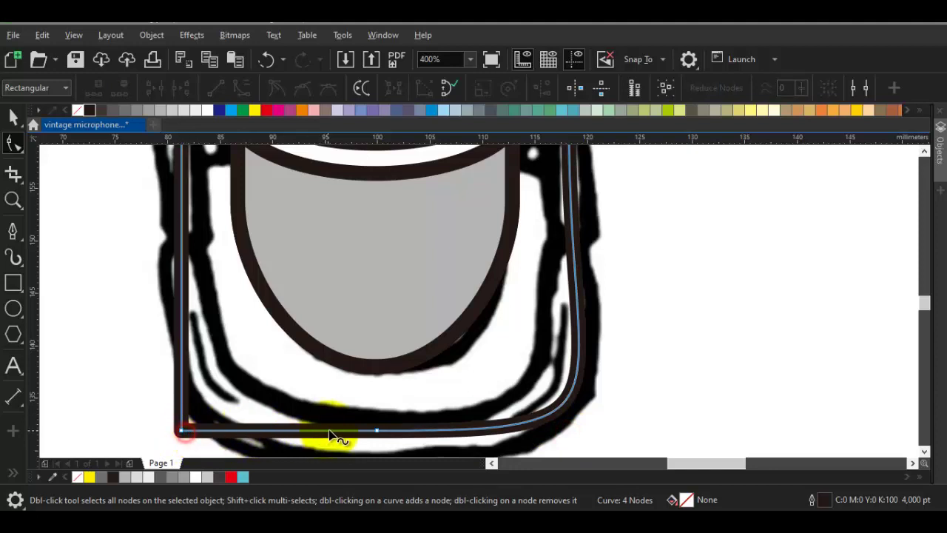
pyautogui.doubleClick(181, 431)
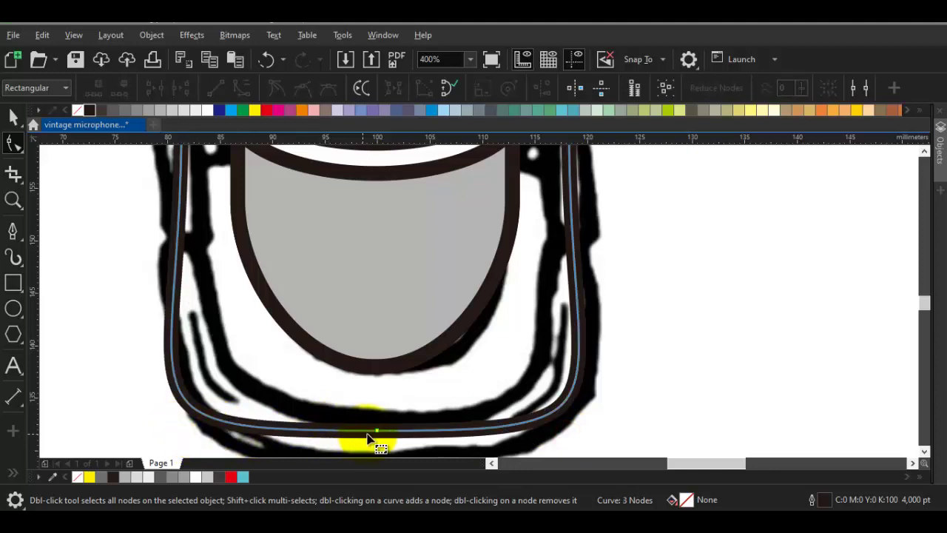
# Shorten both handles of the bottom middle node so the bends of the U curve follow the sketched cradle.
pyautogui.scroll(-2, 372, 431)
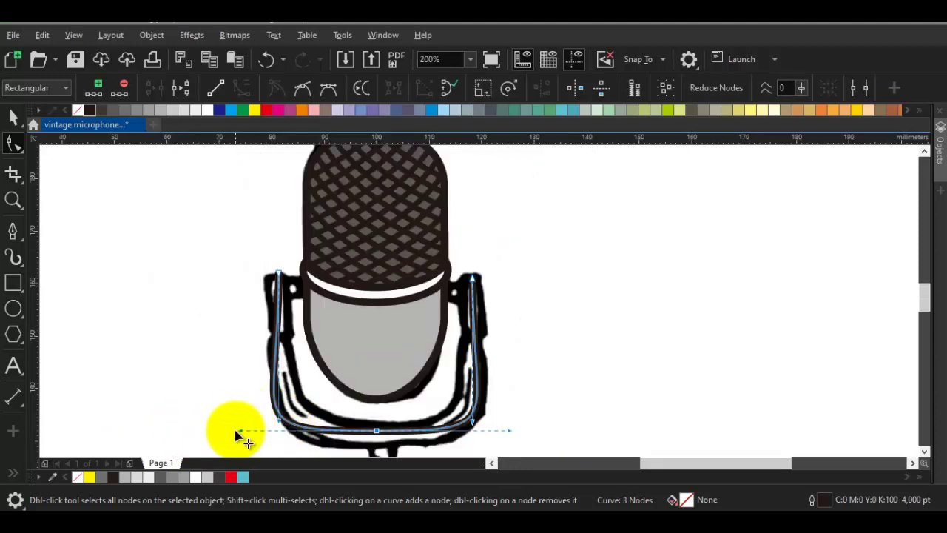
pyautogui.moveTo(239, 435); pyautogui.dragTo(284, 437)
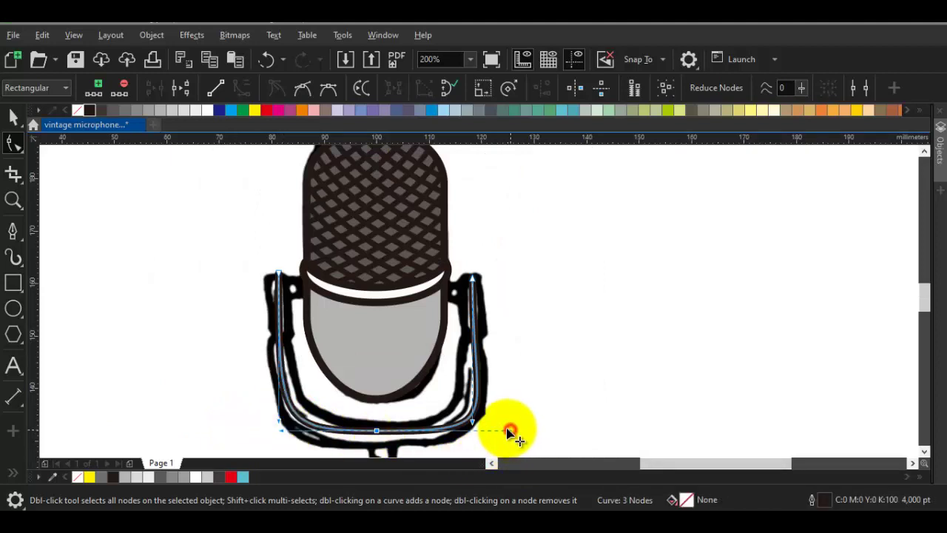
pyautogui.moveTo(509, 433); pyautogui.dragTo(474, 422)
pyautogui.press('space')
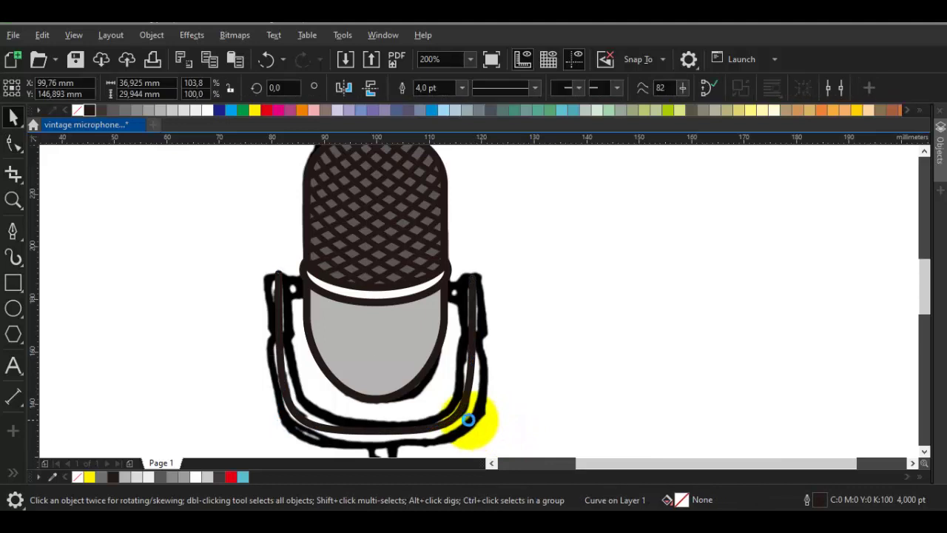
# Set the outline width of the cradle curve to 10 pt.
pyautogui.scroll(-2, 469, 422)
pyautogui.click(462, 88)
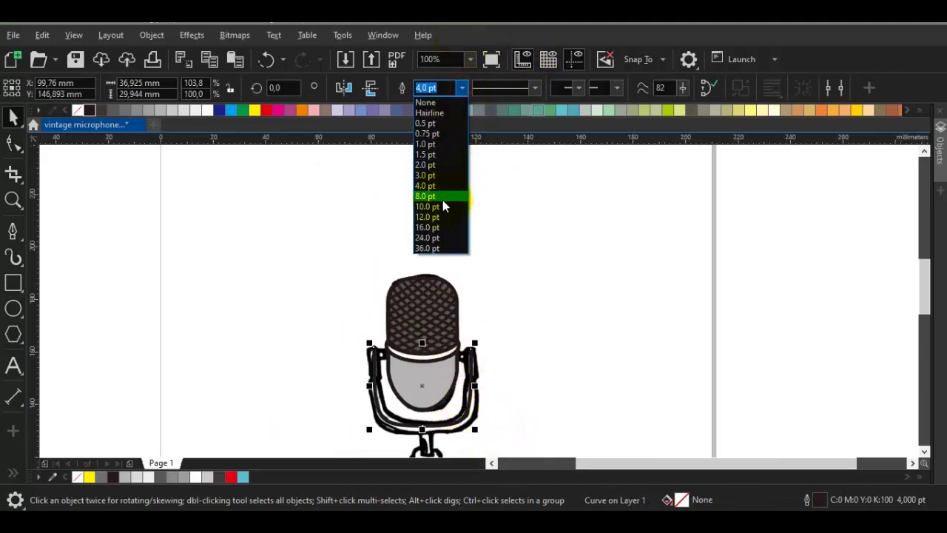
pyautogui.click(442, 207)
pyautogui.scroll(2, 444, 380)
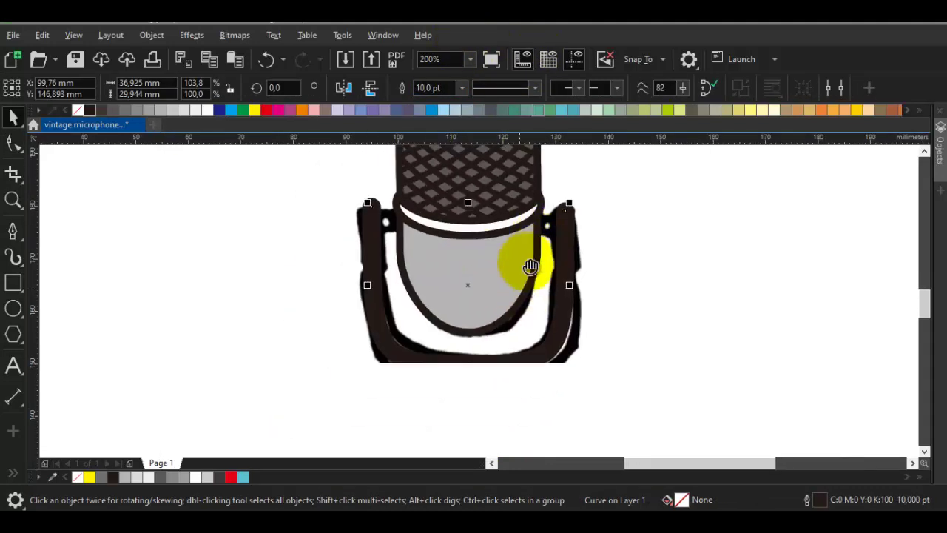
# Try moving the cradle curve off to the side of the microphone, and undo the move.
pyautogui.scroll(-2, 545, 284)
pyautogui.moveTo(545, 284); pyautogui.dragTo(377, 306)
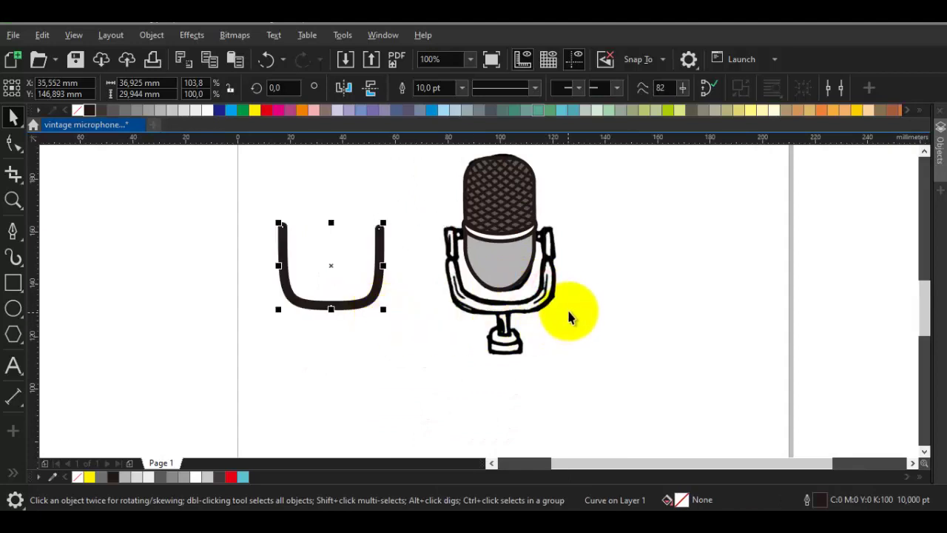
pyautogui.hotkey('ctrl', 'z')
# Try pulling out the left handle of the cradle curve's bottom middle node to fit the bend to the sketch.
pyautogui.scroll(1, 566, 285)
pyautogui.press('F10')
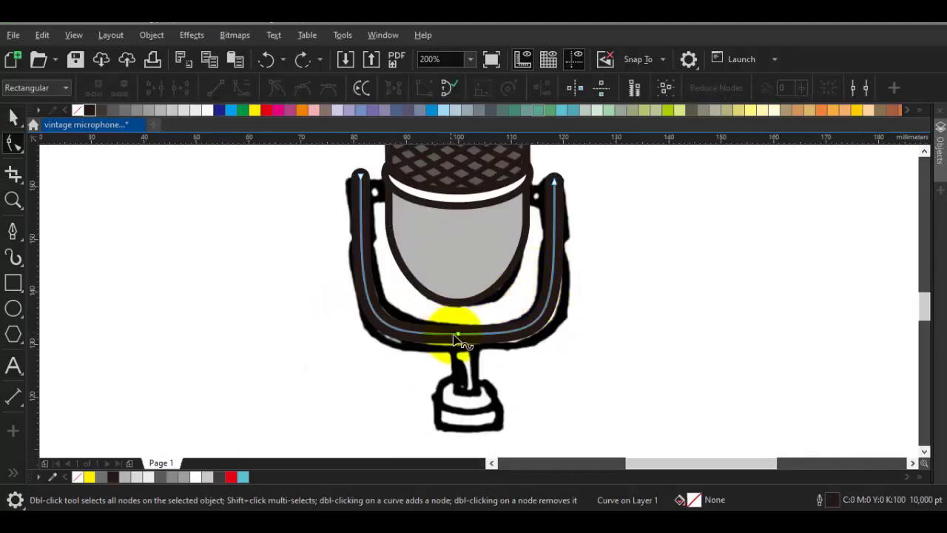
pyautogui.moveTo(459, 338); pyautogui.dragTo(563, 315)
pyautogui.scroll(1, 547, 336)
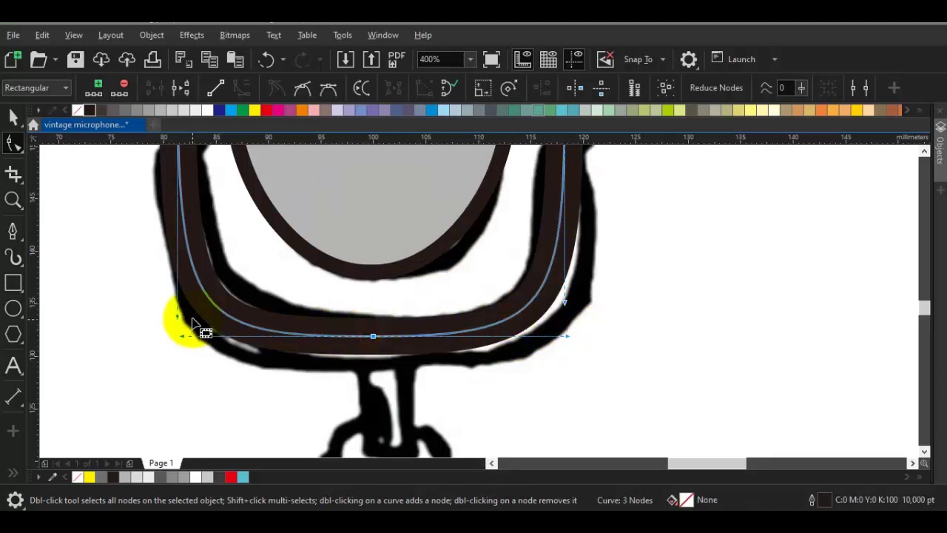
pyautogui.moveTo(185, 328); pyautogui.dragTo(177, 305)
pyautogui.press('space')
pyautogui.press('Escape')
pyautogui.scroll(-1, 390, 338)
# Try moving the cradle curve off to the left of the microphone, and undo the move.
pyautogui.click(390, 338)
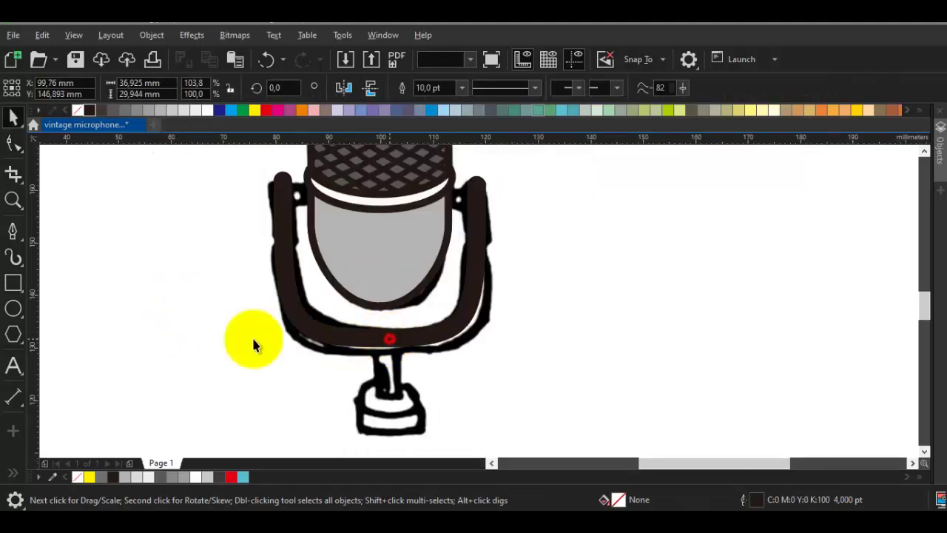
pyautogui.moveTo(253, 340)
pyautogui.mouseDown()
pyautogui.moveTo(160, 339)
pyautogui.moveTo(235, 344)
pyautogui.mouseUp()
pyautogui.hotkey('ctrl', 'z')
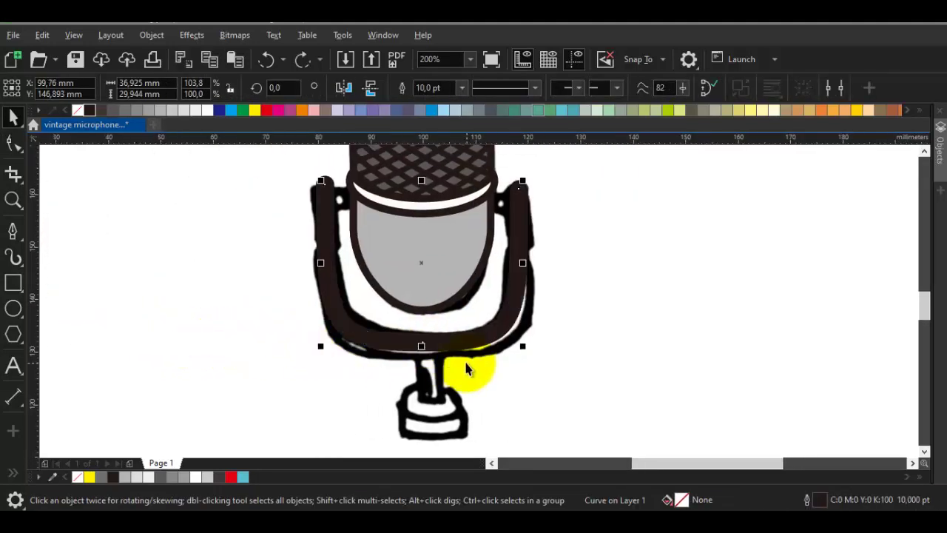
# Lengthen the left handle of the cradle curve's bottom middle node slightly to even out the two bends.
pyautogui.press('space')
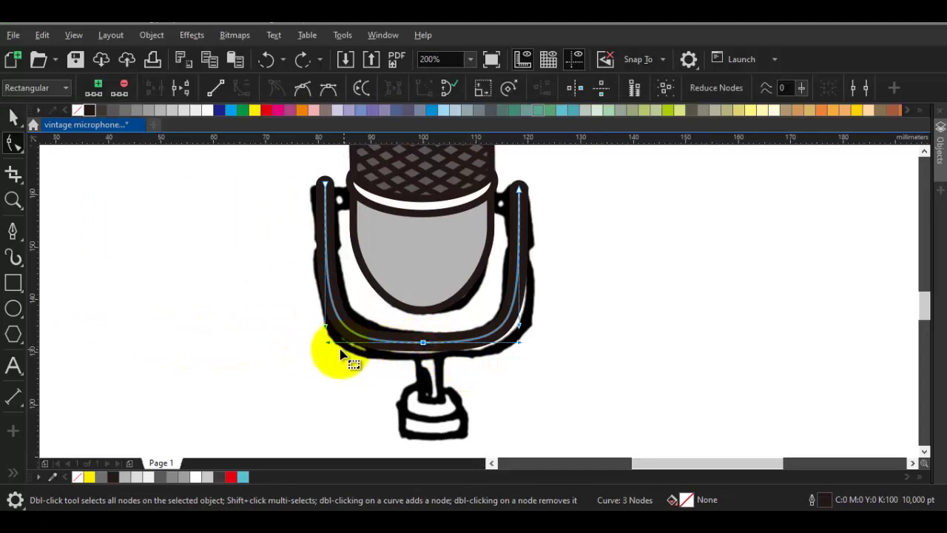
pyautogui.moveTo(328, 346); pyautogui.dragTo(320, 339)
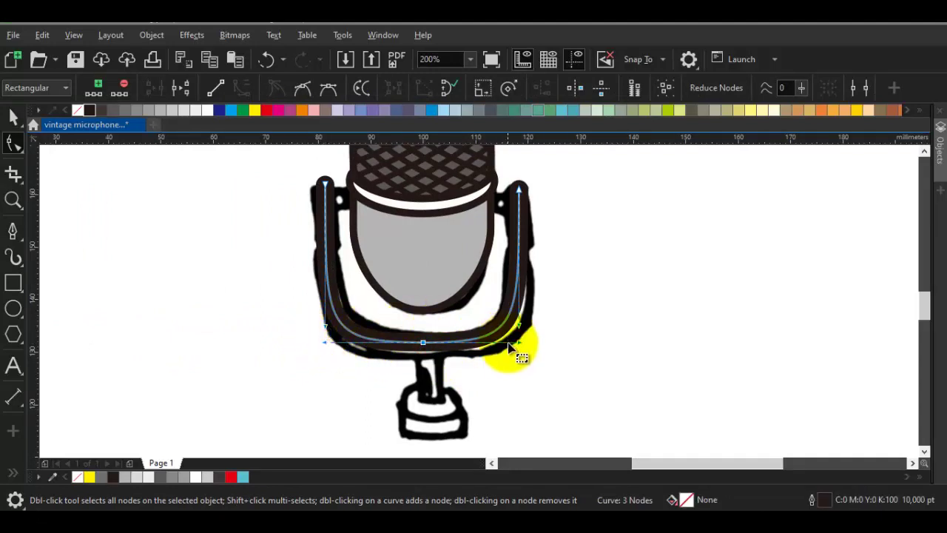
pyautogui.press('space')
# Widen the cradle curve about its centre to about 40.3 mm and set its outline width to 12 pt.
pyautogui.moveTo(455, 220); pyautogui.dragTo(481, 273)
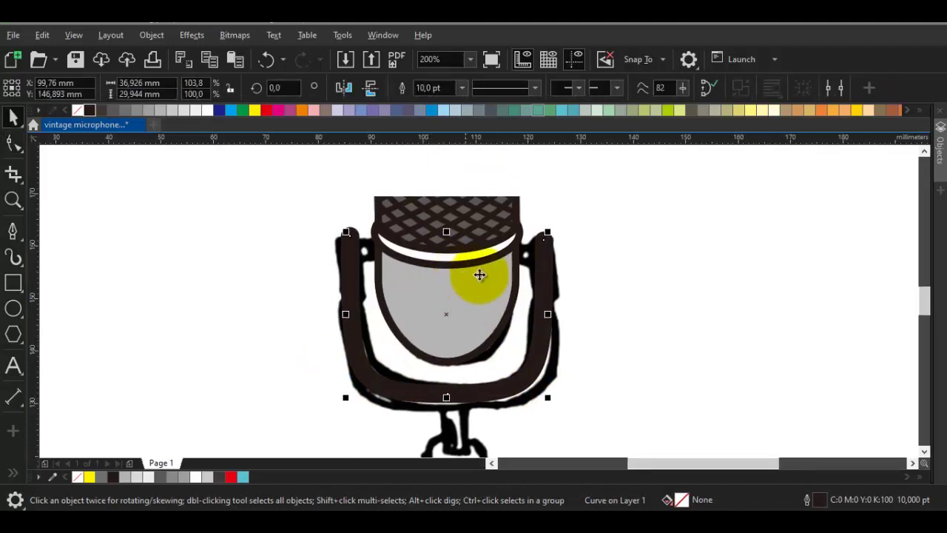
pyautogui.keyDown('shift'); pyautogui.click(475, 247); pyautogui.keyUp('shift')
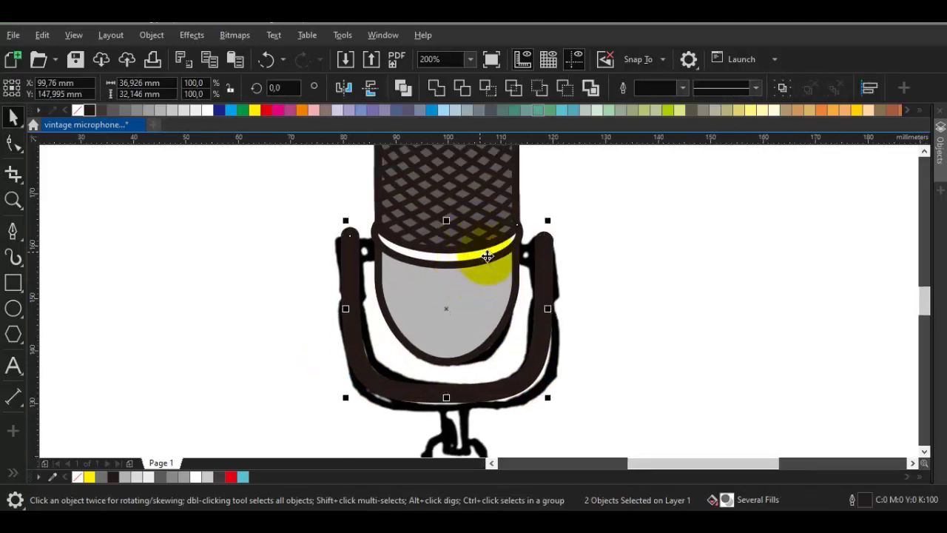
pyautogui.click(538, 280)
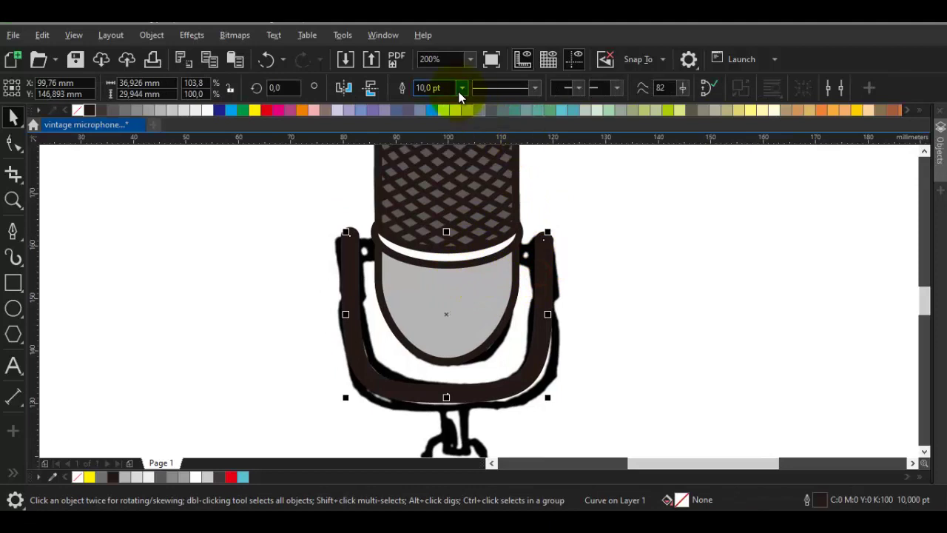
pyautogui.click(452, 279)
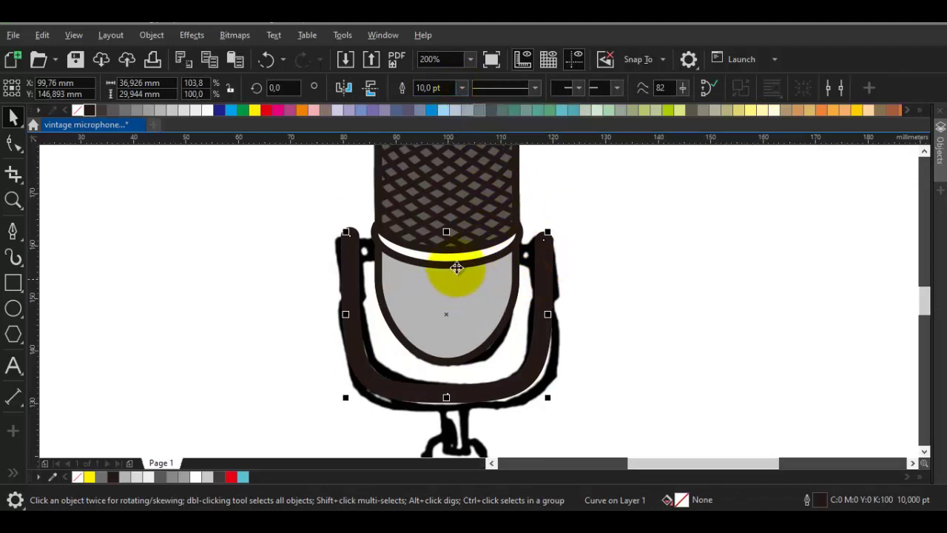
pyautogui.scroll(2, 559, 310)
pyautogui.moveTo(539, 310); pyautogui.dragTo(556, 308)
pyautogui.scroll(-2, 494, 249)
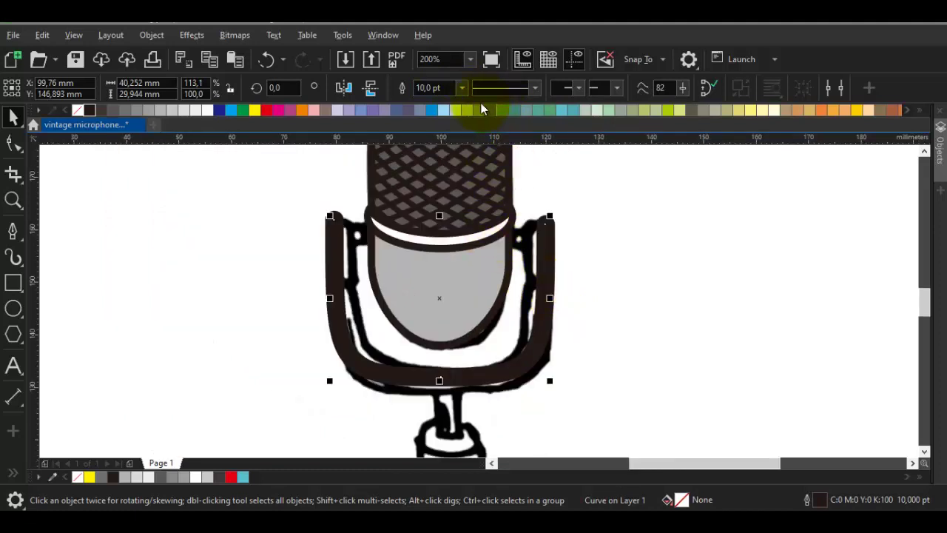
pyautogui.click(461, 88)
pyautogui.click(434, 218)
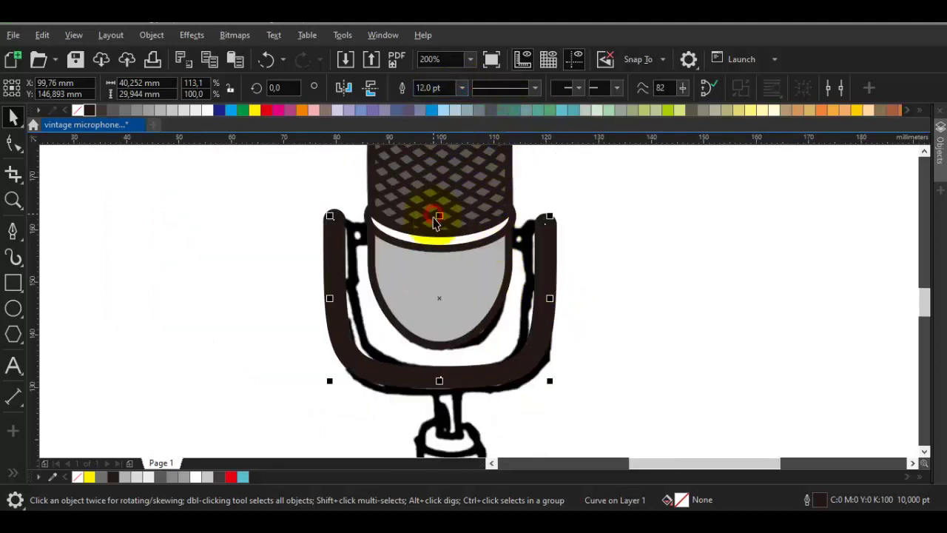
# Convert the cradle's thick outline to an object, fill it with 80% black, and give it a 4 pt black outline.
pyautogui.scroll(2, 343, 222)
pyautogui.click(341, 221)
pyautogui.click(341, 220)
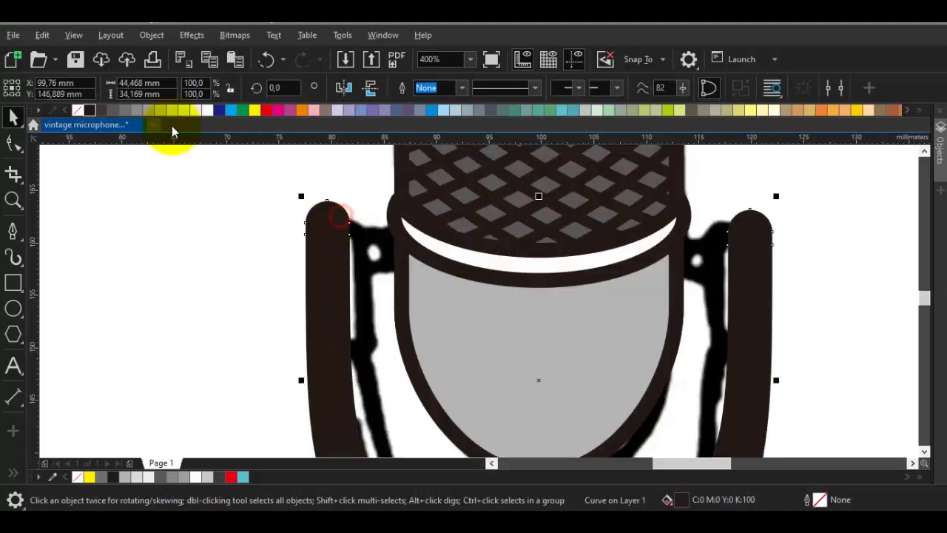
pyautogui.click(114, 111)
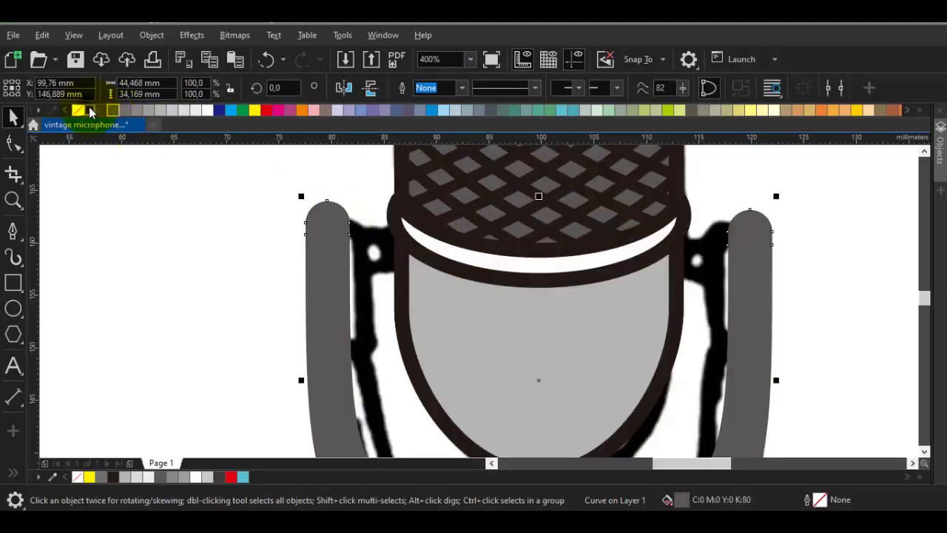
pyautogui.rightClick(90, 111)
pyautogui.scroll(-2, 536, 255)
pyautogui.press('Escape')
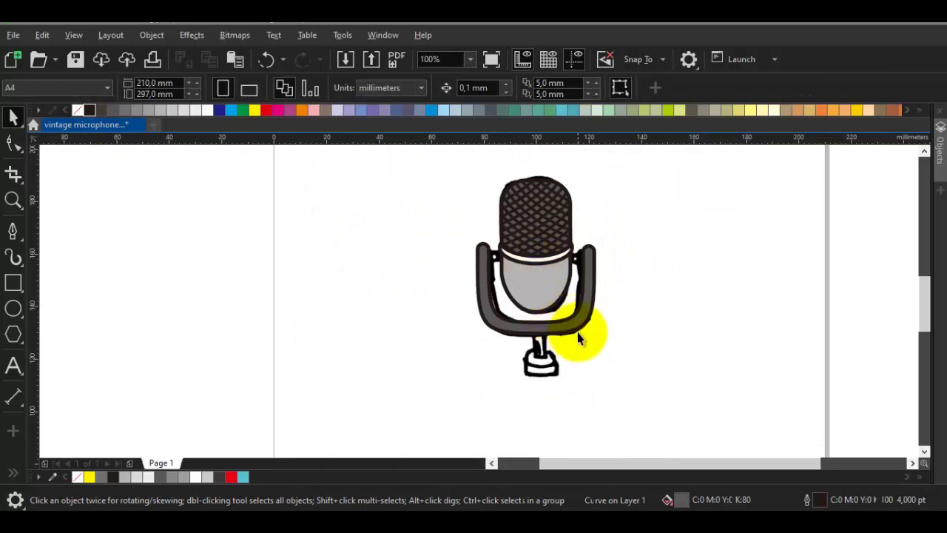
# Try moving the sketch group off to the side of the microphone, and undo the move.
pyautogui.scroll(2, 535, 326)
pyautogui.scroll(-2, 536, 319)
pyautogui.click(289, 310)
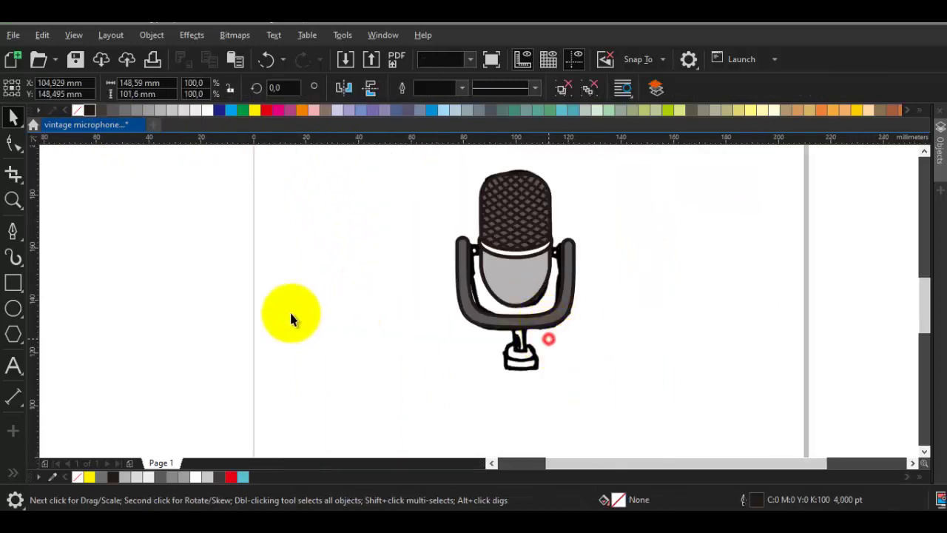
pyautogui.hotkey('ctrl', 'z')
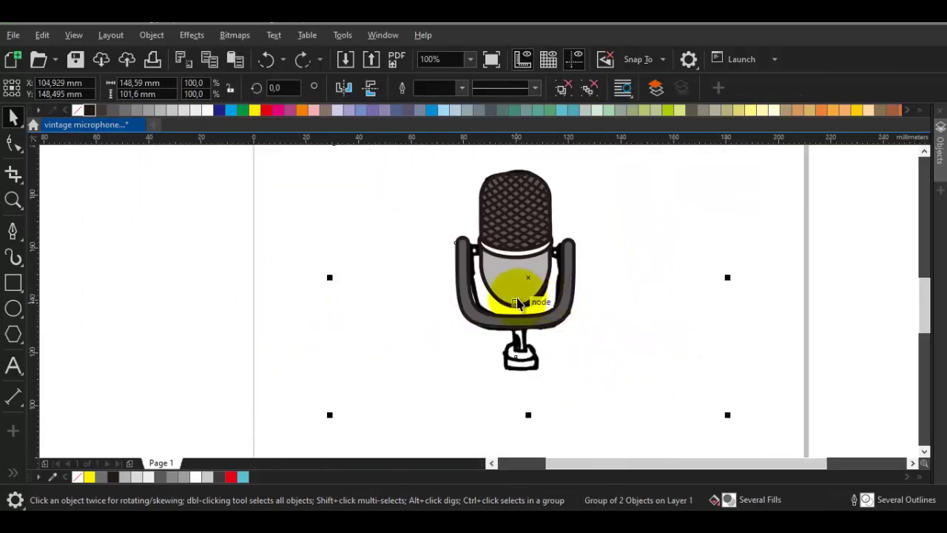
pyautogui.scroll(1, 518, 298)
pyautogui.press('Escape')
# Draw a horizontal rectangle about 40.6 × 3.3 mm between the cradle's upper arms and fully round its corners.
pyautogui.moveTo(532, 300); pyautogui.dragTo(517, 333)
pyautogui.scroll(2, 454, 234)
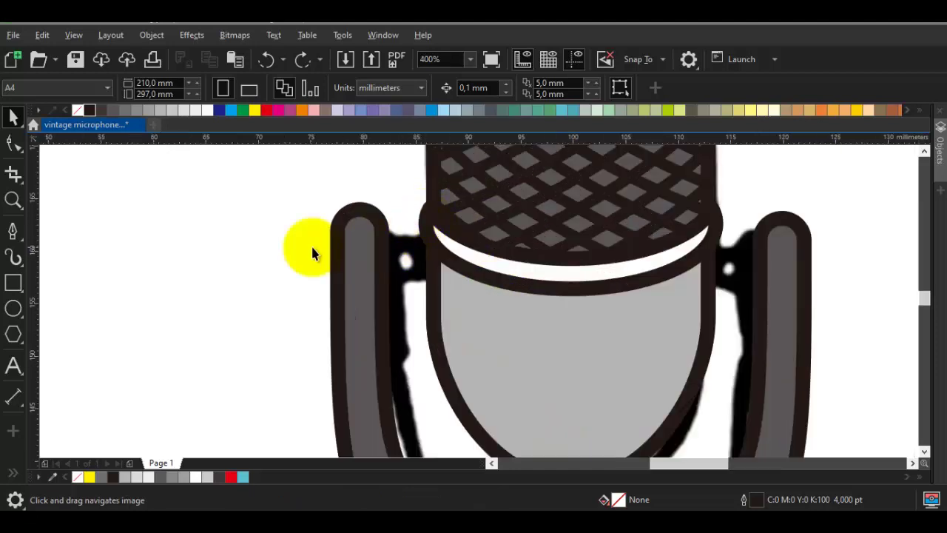
pyautogui.click(13, 284)
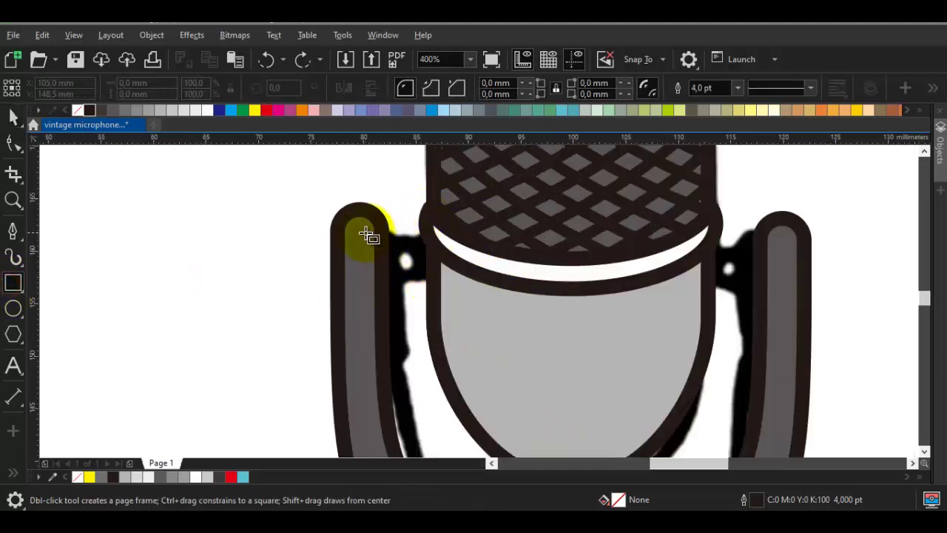
pyautogui.moveTo(364, 238); pyautogui.dragTo(795, 275)
pyautogui.press('space')
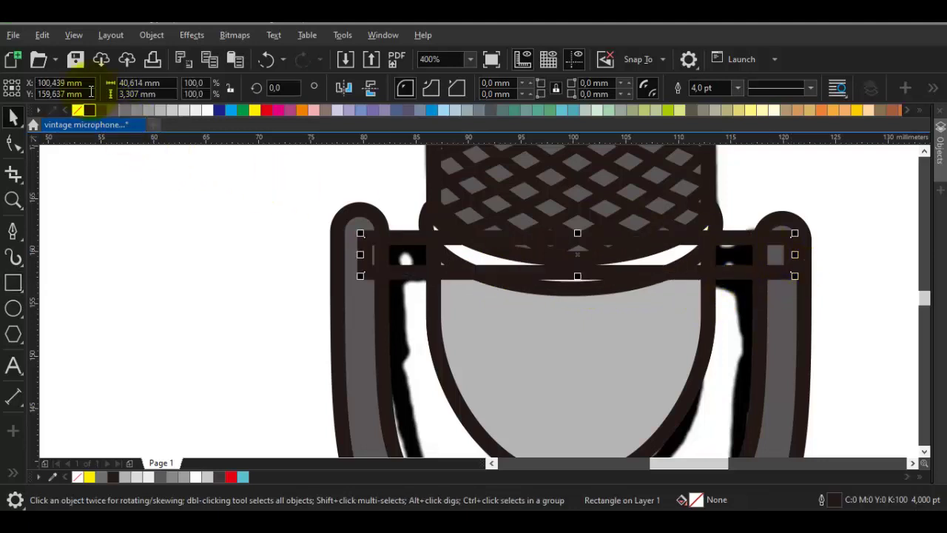
pyautogui.click(18, 141)
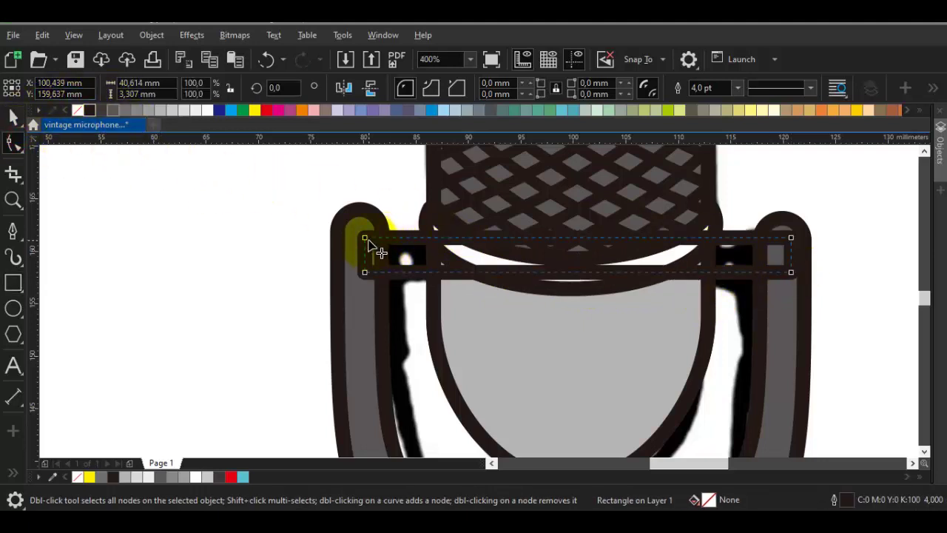
pyautogui.moveTo(368, 241); pyautogui.dragTo(378, 240)
# Try centring the rounded bar horizontally on the sketch group.
pyautogui.keyDown('shift'); pyautogui.click(393, 178); pyautogui.keyUp('shift')
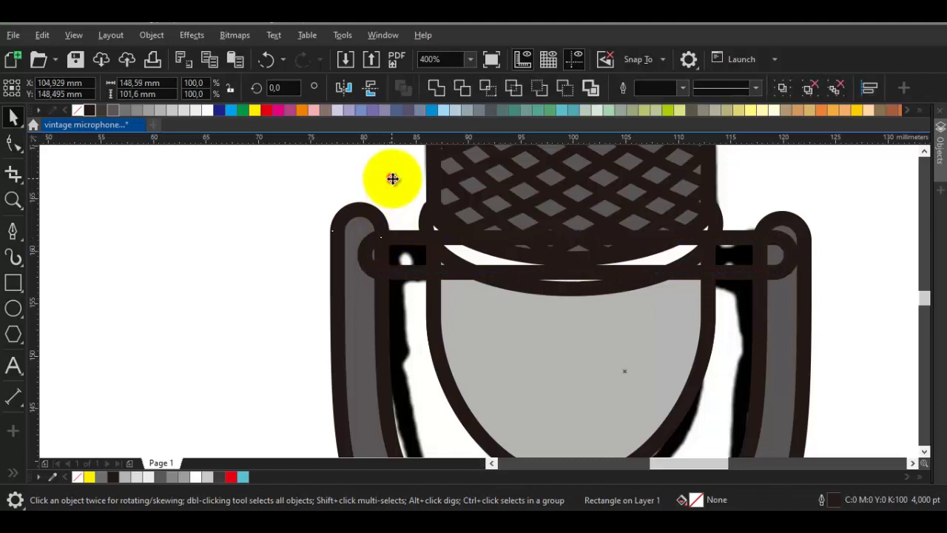
pyautogui.press('c')
pyautogui.press('Escape')
# Centre the rounded bar horizontally on the microphone's grey lower body.
pyautogui.click(417, 275)
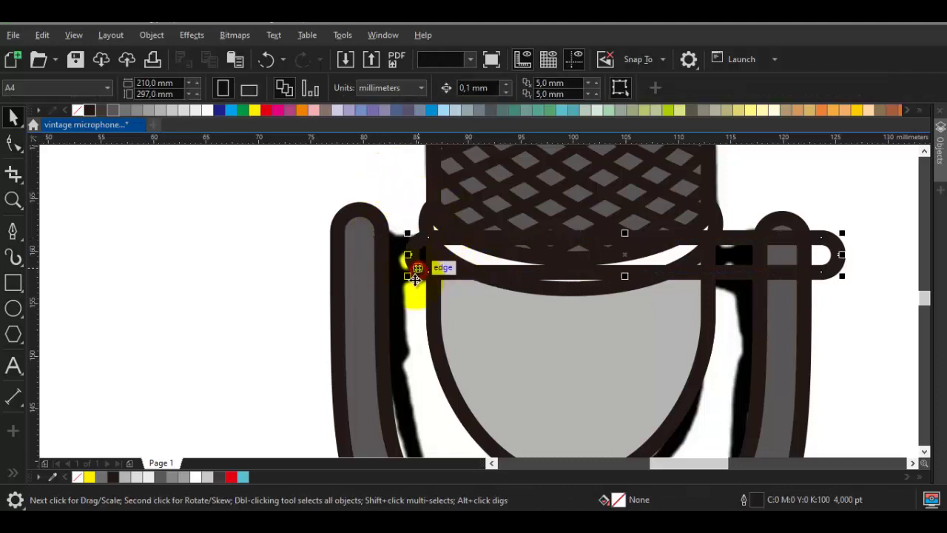
pyautogui.keyDown('shift'); pyautogui.click(462, 353); pyautogui.keyUp('shift')
pyautogui.press('c')
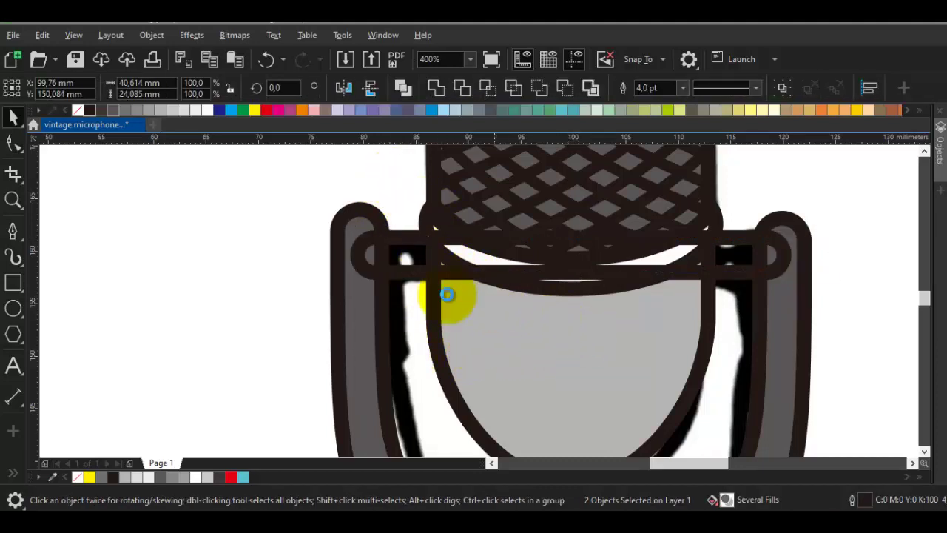
# Fill the rounded bar with 80% black and order it directly in front of the sketch, behind the body and cradle.
pyautogui.click(405, 272)
pyautogui.moveTo(114, 108); pyautogui.dragTo(395, 244)
pyautogui.rightClick(404, 256)
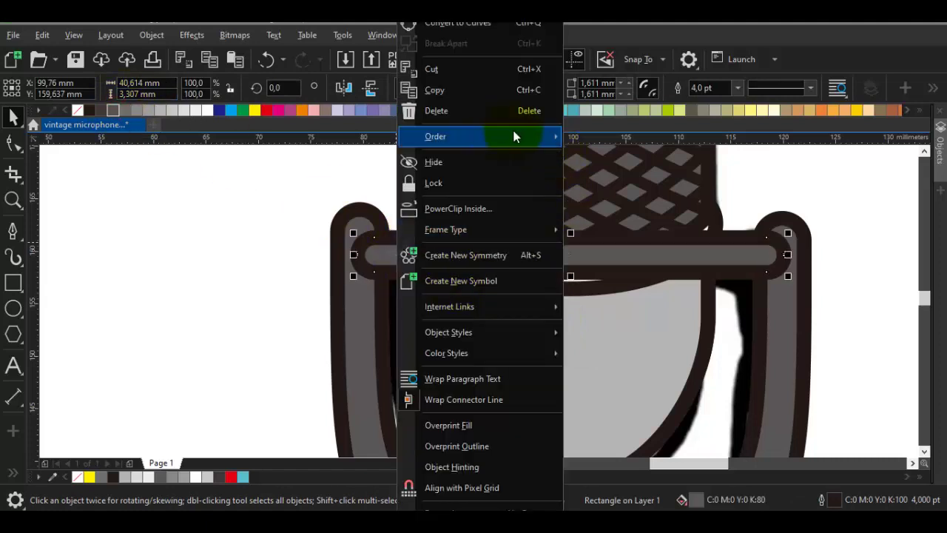
pyautogui.moveTo(515, 137)
pyautogui.click(627, 279)
pyautogui.click(318, 265)
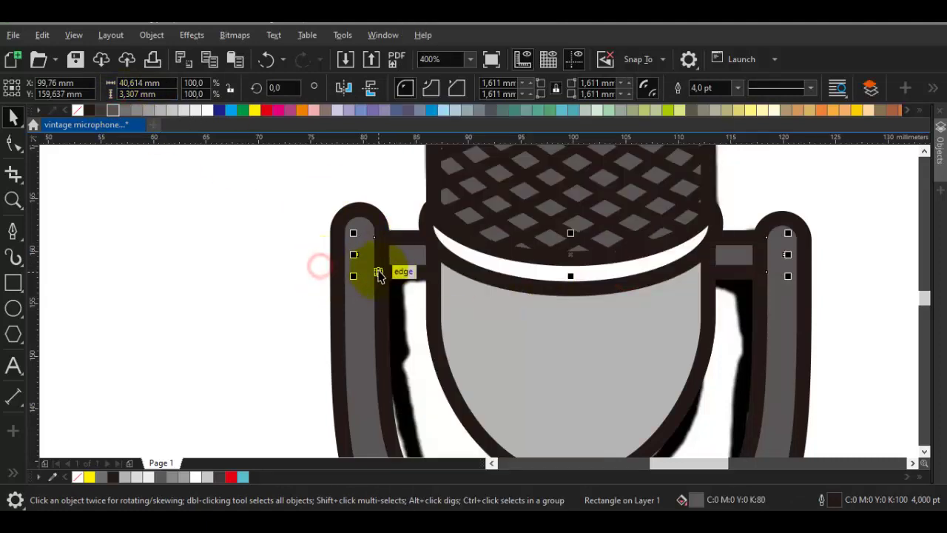
# Change the fill of the bar behind the microphone to a grey one shade darker than the cradle.
pyautogui.click(103, 111)
pyautogui.click(274, 158)
pyautogui.scroll(-1, 282, 159)
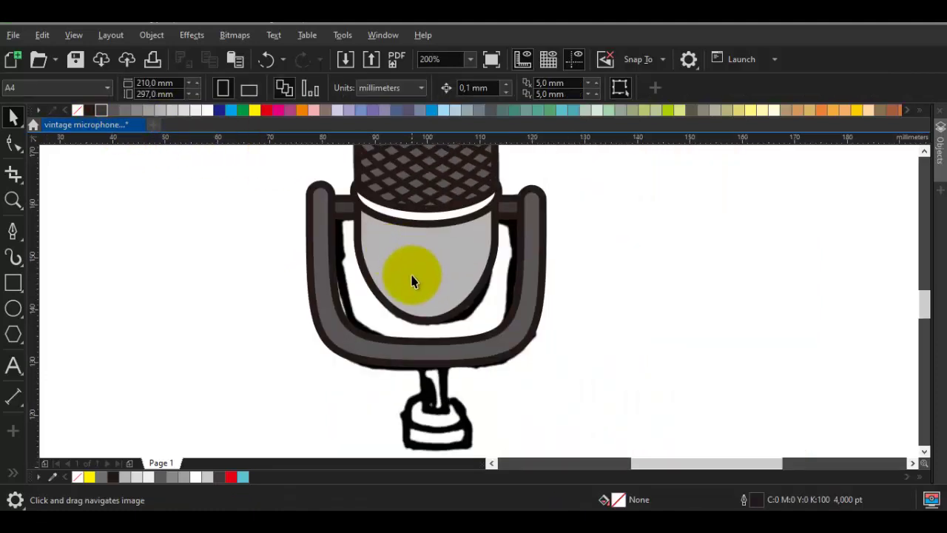
pyautogui.scroll(-1, 437, 305)
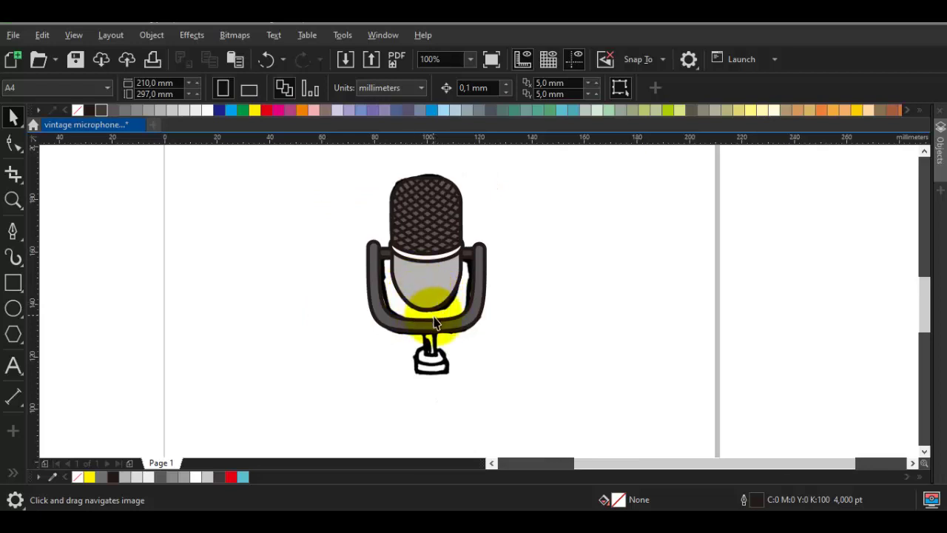
# Draw a flat ellipse about 61.9 × 6.2 mm centred on the cradle's bottom middle and move it straight down over the sketched foot.
pyautogui.scroll(1, 439, 323)
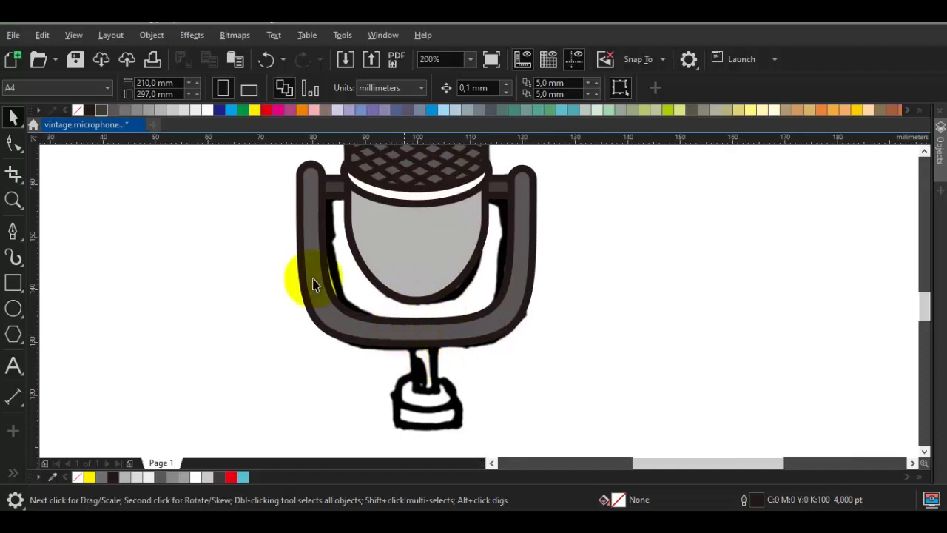
pyautogui.moveTo(368, 417); pyautogui.dragTo(336, 373)
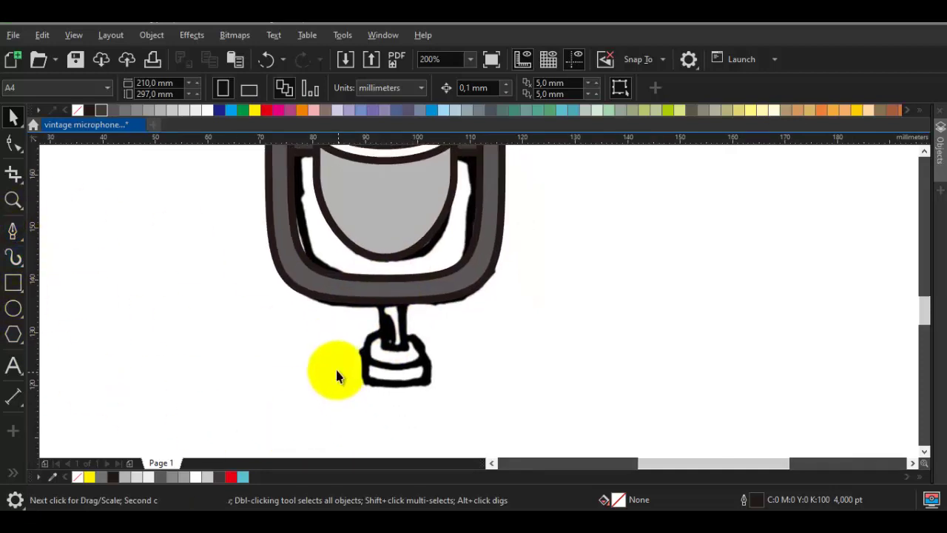
pyautogui.click(17, 311)
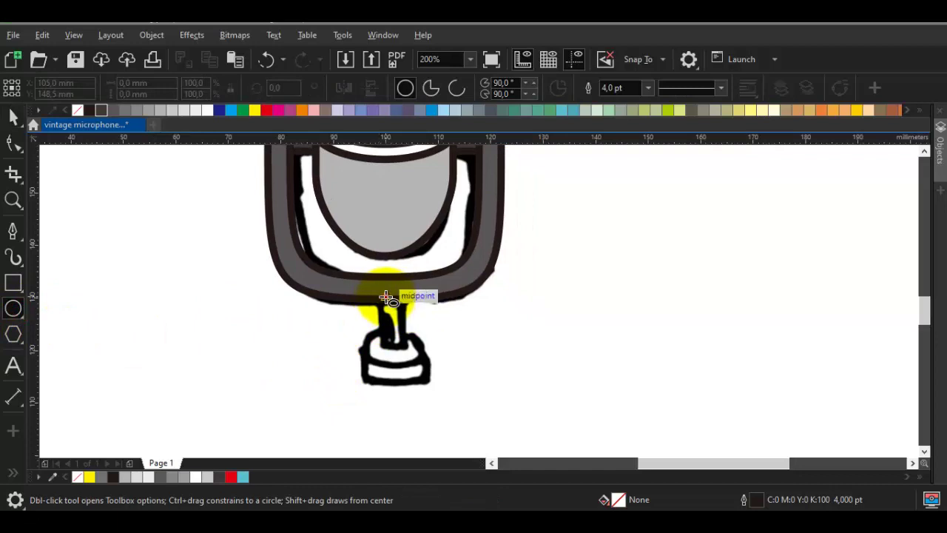
pyautogui.click(387, 296)
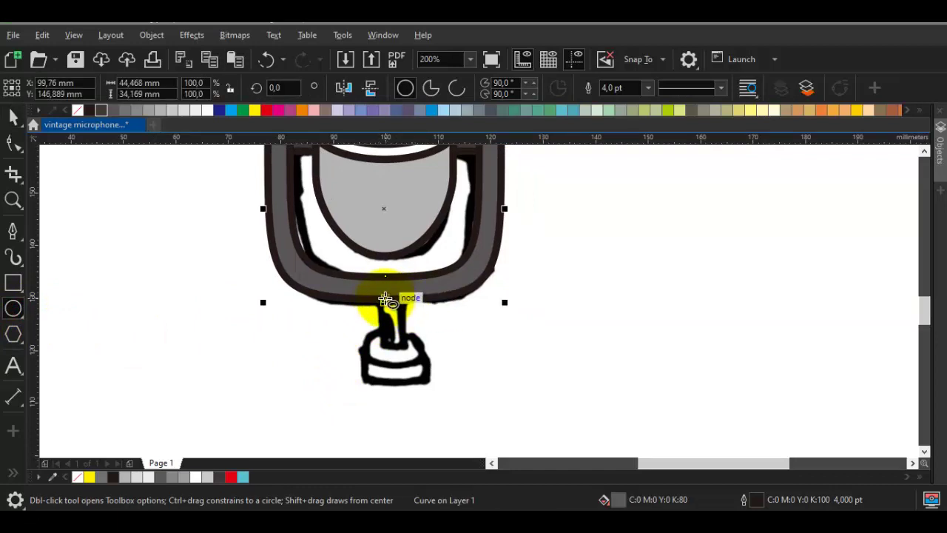
pyautogui.moveTo(386, 276)
pyautogui.mouseDown()
pyautogui.moveTo(422, 271)
pyautogui.moveTo(551, 296)
pyautogui.mouseUp()
pyautogui.press('space')
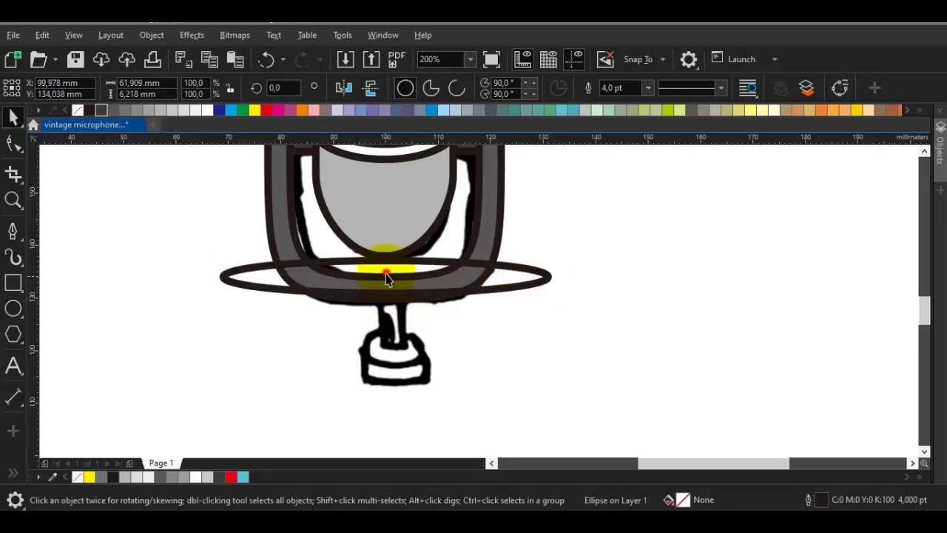
pyautogui.moveTo(387, 282); pyautogui.dragTo(406, 351)
# Draw a rectangle about 61.9 × 7.2 mm, spanning the ellipse's full width and extending down from its horizontal middle.
pyautogui.scroll(2, 406, 357)
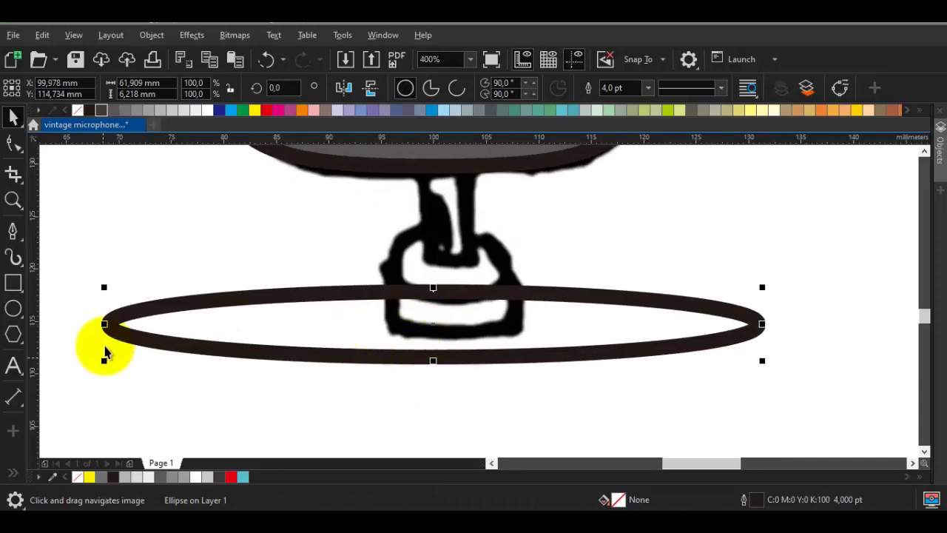
pyautogui.moveTo(109, 326); pyautogui.dragTo(117, 311)
pyautogui.click(11, 287)
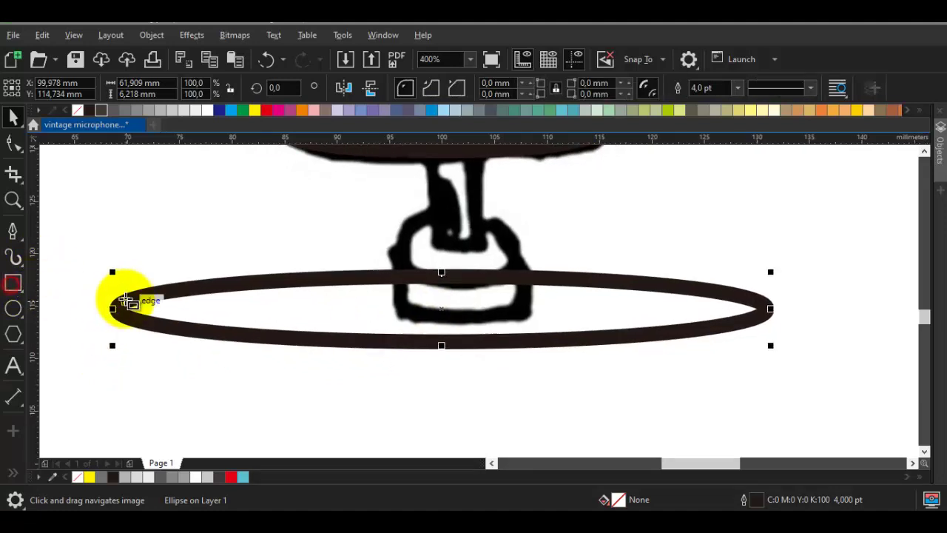
pyautogui.moveTo(117, 305)
pyautogui.mouseDown()
pyautogui.moveTo(565, 404)
pyautogui.moveTo(756, 397)
pyautogui.moveTo(741, 387)
pyautogui.mouseUp()
pyautogui.moveTo(742, 347); pyautogui.dragTo(769, 307)
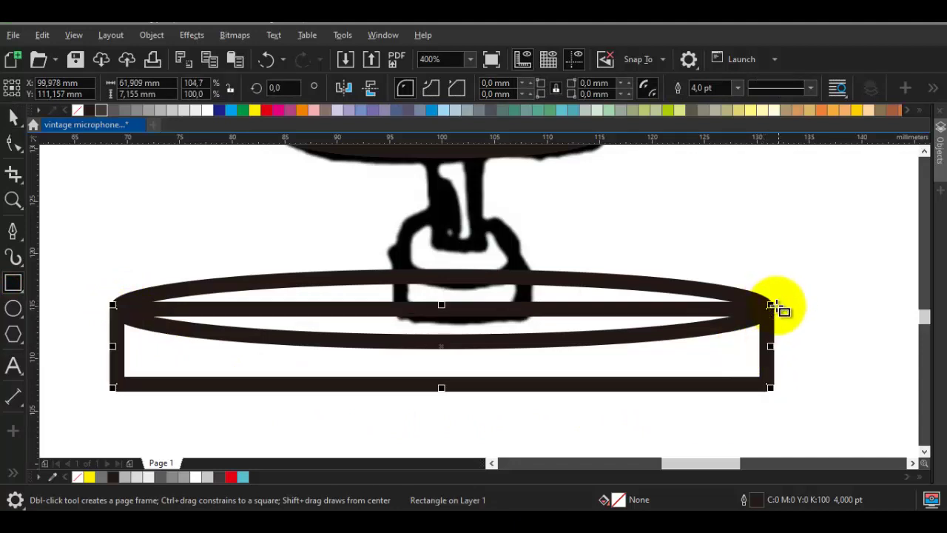
pyautogui.press('space')
pyautogui.moveTo(112, 345); pyautogui.dragTo(164, 340)
pyautogui.click(165, 346)
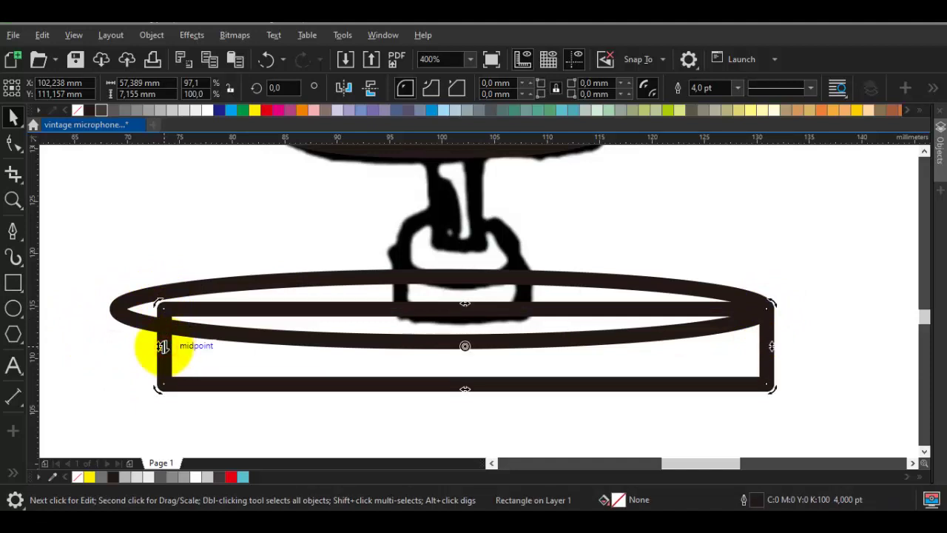
# Round the rectangle's corners to about 1.25 mm and shift it slightly up so its sides meet the ellipse's ends.
pyautogui.moveTo(159, 345); pyautogui.dragTo(123, 311)
pyautogui.press('F10')
pyautogui.scroll(3, 122, 311)
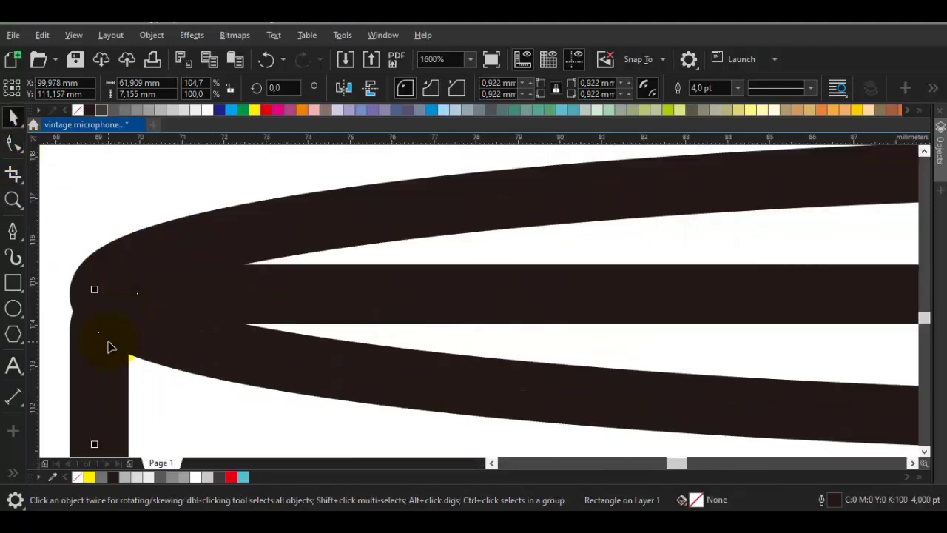
pyautogui.scroll(-1, 104, 334)
pyautogui.moveTo(146, 366); pyautogui.dragTo(160, 283)
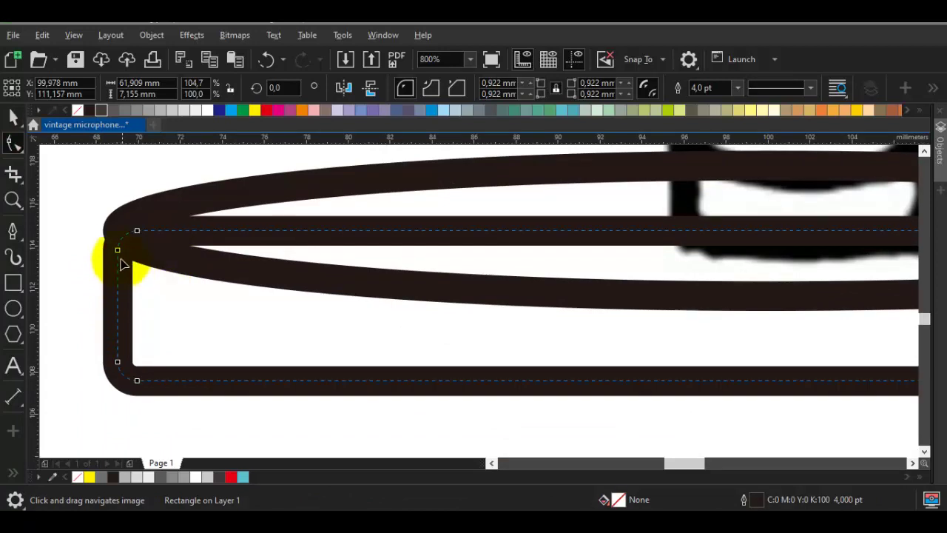
pyautogui.moveTo(140, 230); pyautogui.dragTo(163, 222)
pyautogui.press('space')
pyautogui.hotkey('ctrl', 'z')
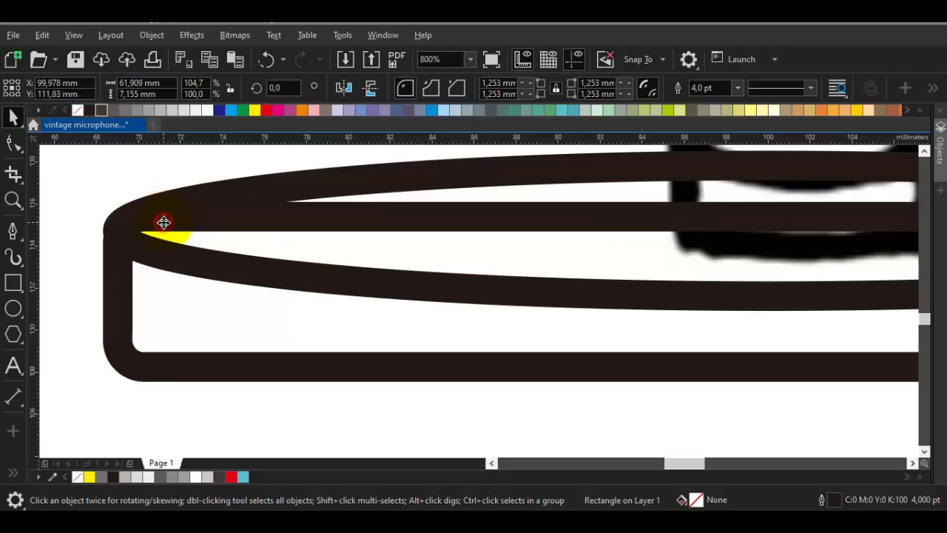
# Fill the base's rectangle with 50% black and its top ellipse with 70% black.
pyautogui.press('Escape')
pyautogui.scroll(-1, 187, 235)
pyautogui.click(189, 306)
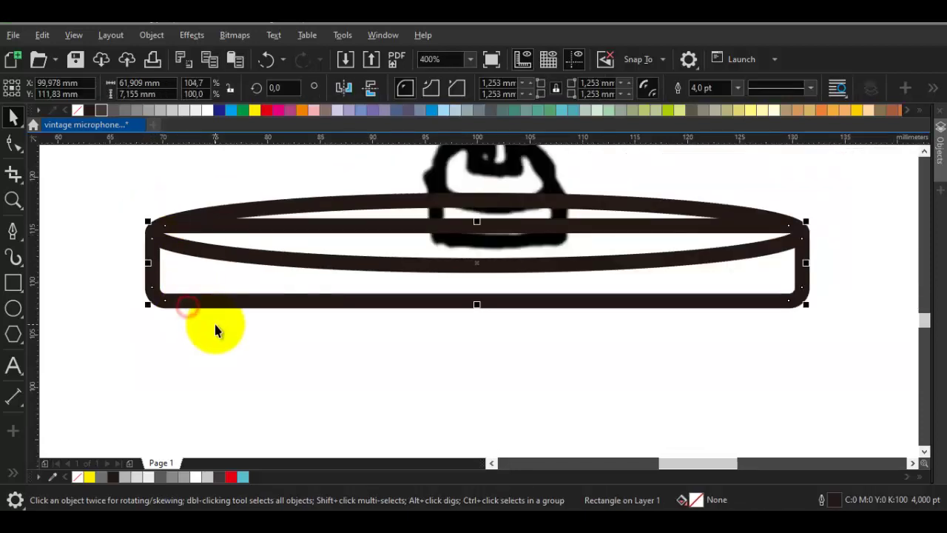
pyautogui.keyDown('shift'); pyautogui.click(216, 324); pyautogui.keyUp('shift')
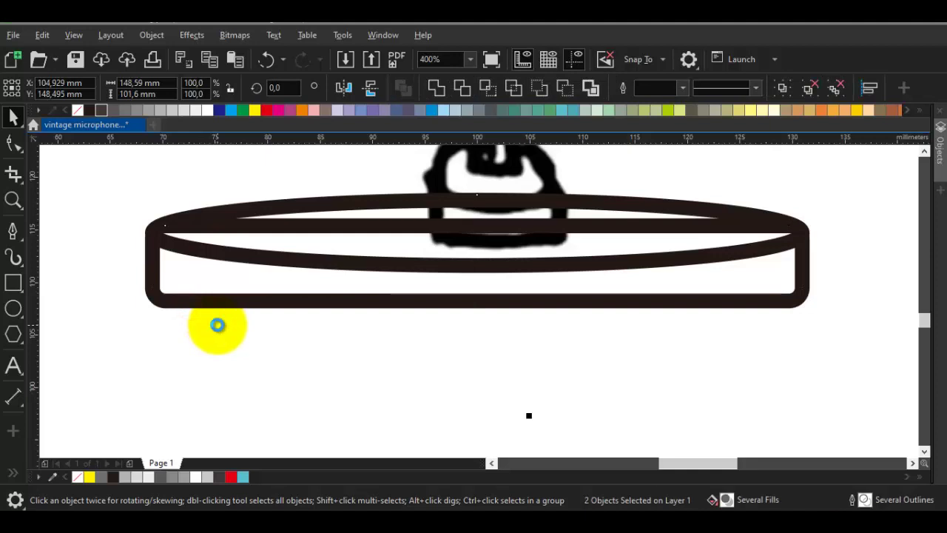
pyautogui.click(212, 320)
pyautogui.click(194, 299)
pyautogui.click(154, 111)
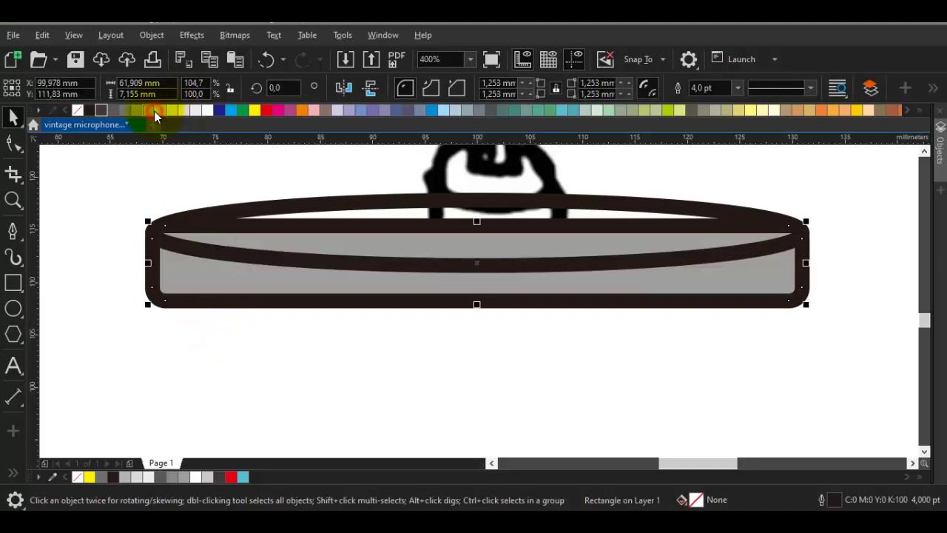
pyautogui.click(325, 214)
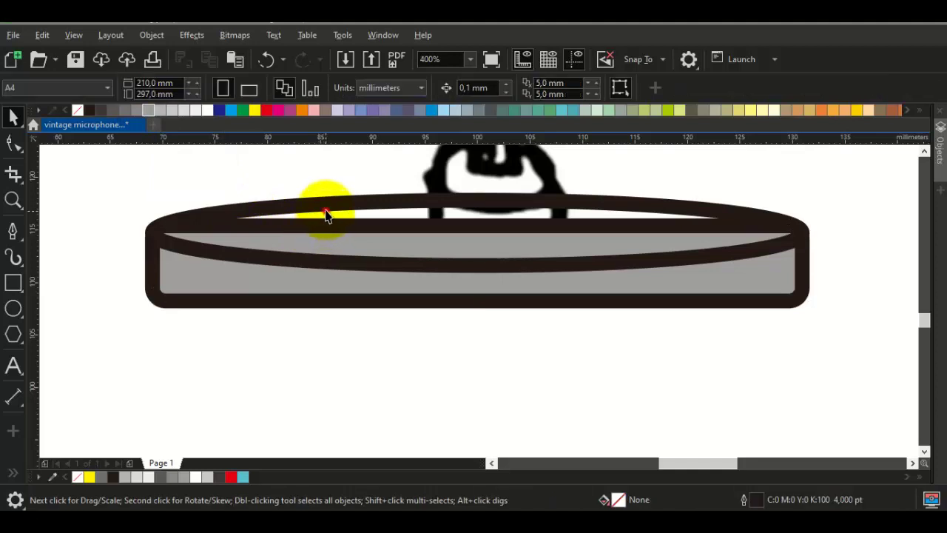
pyautogui.click(326, 214)
pyautogui.click(128, 112)
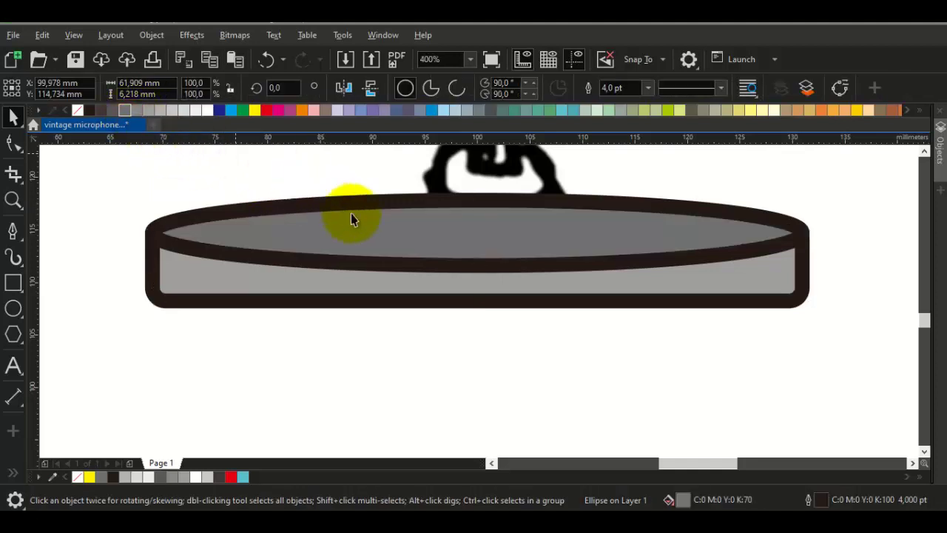
pyautogui.scroll(-2, 350, 213)
pyautogui.press('Escape')
pyautogui.moveTo(408, 227); pyautogui.dragTo(444, 352)
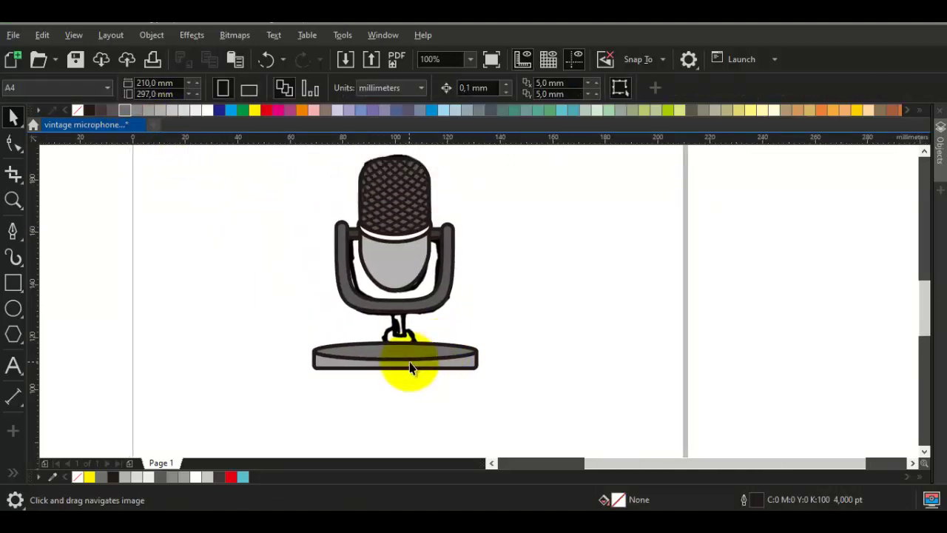
# Copy the top ellipse straight down to the rectangle's lower edge and weld the copy with the rectangle.
pyautogui.scroll(3, 418, 372)
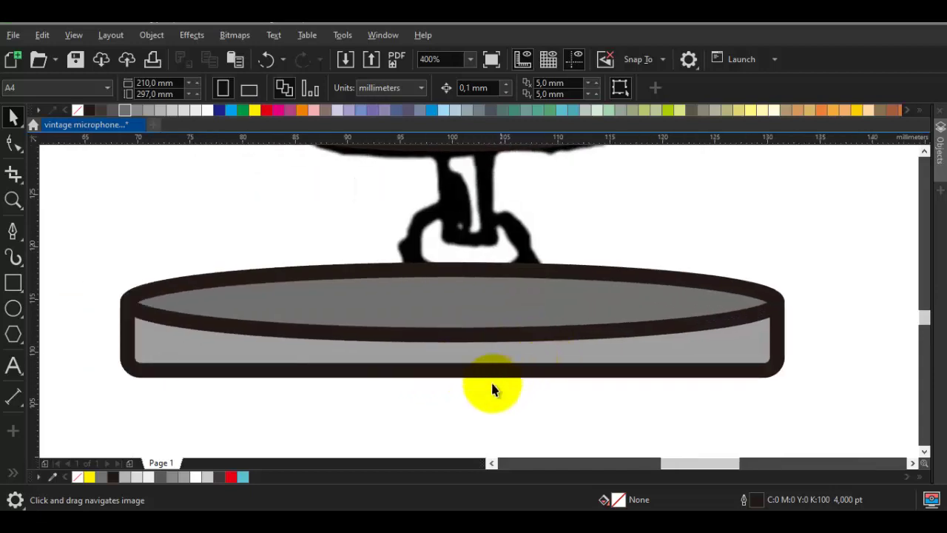
pyautogui.click(461, 334)
pyautogui.moveTo(452, 335); pyautogui.dragTo(471, 407)
pyautogui.hotkey('ctrl', 'z')
pyautogui.moveTo(449, 269); pyautogui.dragTo(446, 348)
pyautogui.keyDown('shift'); pyautogui.click(135, 333); pyautogui.keyUp('shift')
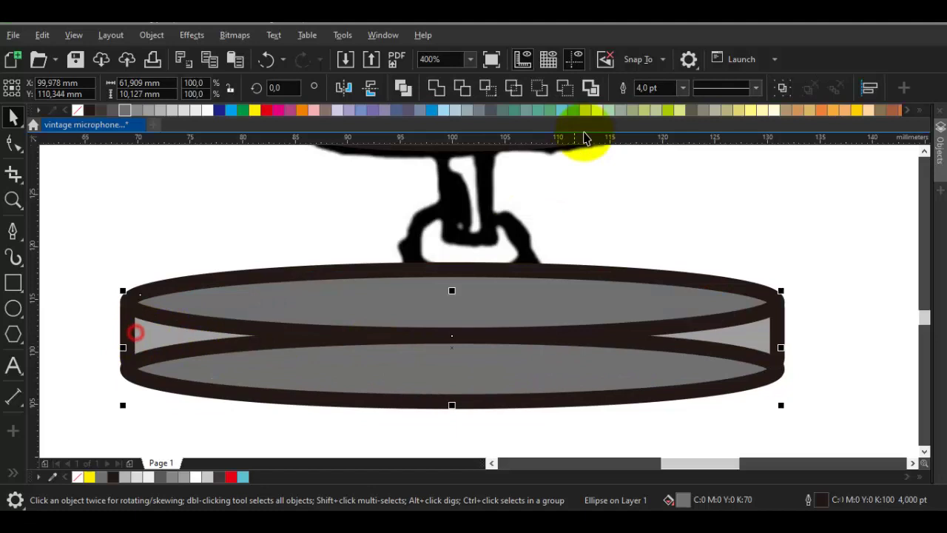
pyautogui.click(436, 92)
pyautogui.press('Escape')
pyautogui.click(484, 362)
pyautogui.scroll(-1, 484, 362)
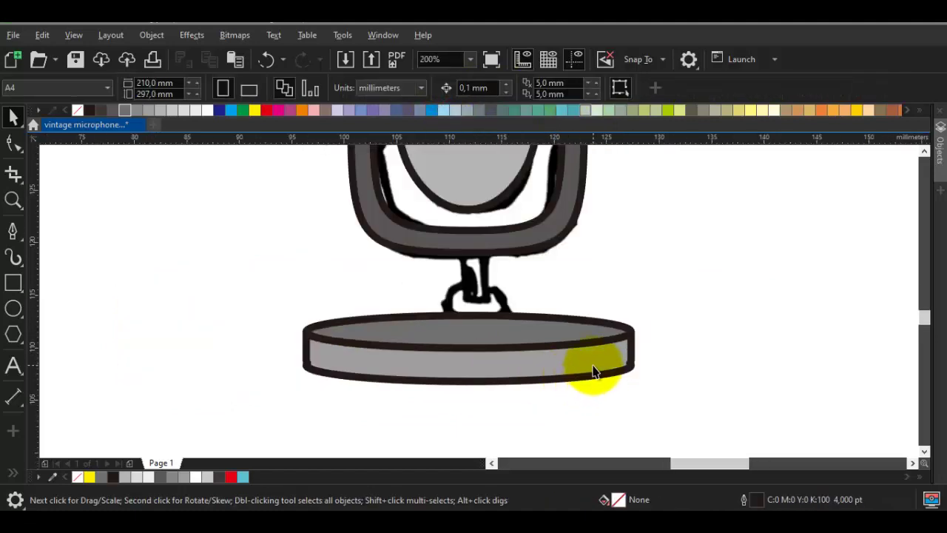
# Delete the surplus nodes at both lower corners of the welded base so its side outlines run smoothly.
pyautogui.scroll(1, 592, 367)
pyautogui.doubleClick(592, 363)
pyautogui.scroll(-1, 744, 376)
pyautogui.scroll(3, 743, 350)
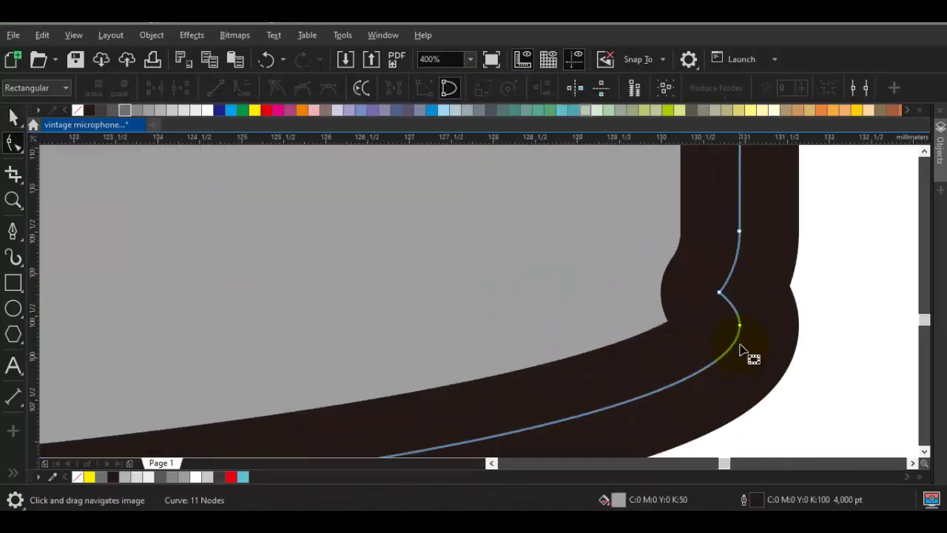
pyautogui.doubleClick(720, 292)
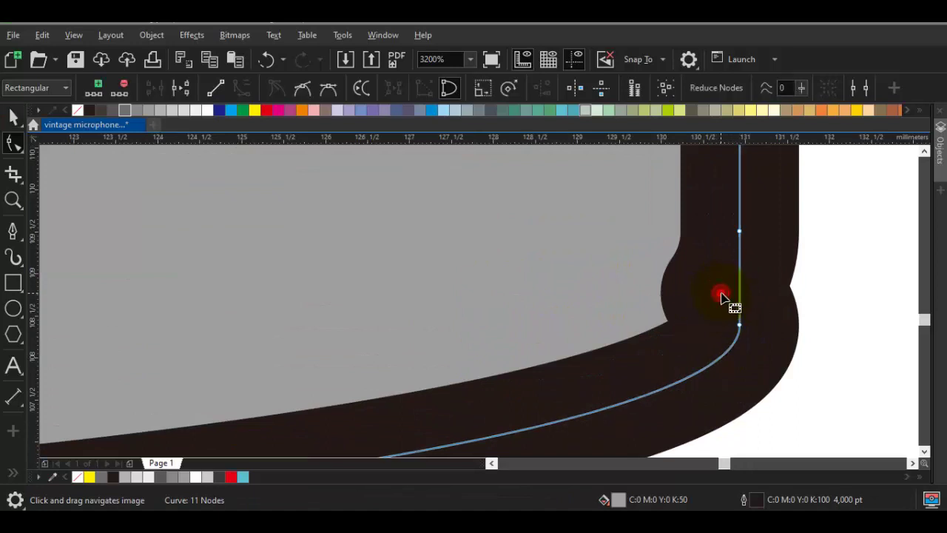
pyautogui.scroll(-3, 740, 326)
pyautogui.moveTo(400, 344); pyautogui.dragTo(854, 327)
pyautogui.scroll(2, 537, 335)
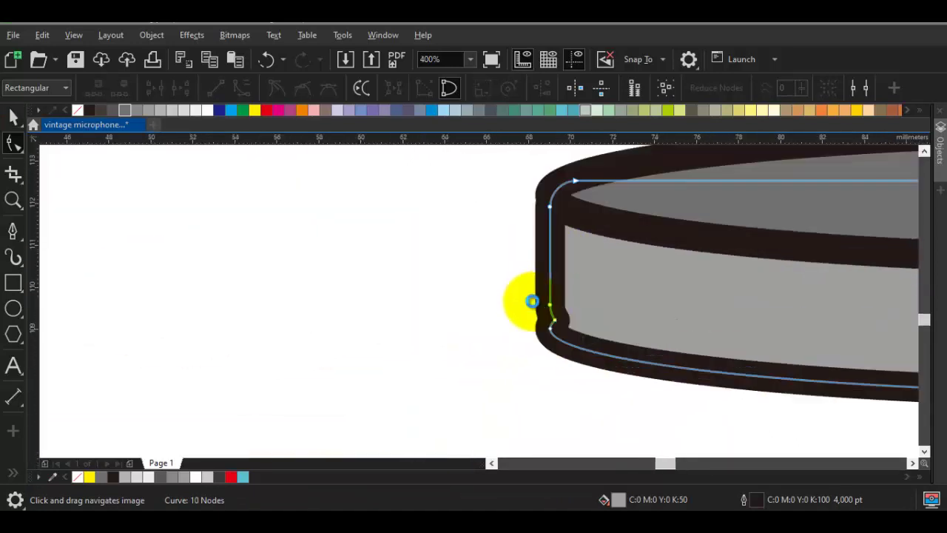
pyautogui.doubleClick(581, 339)
pyautogui.scroll(-2, 583, 342)
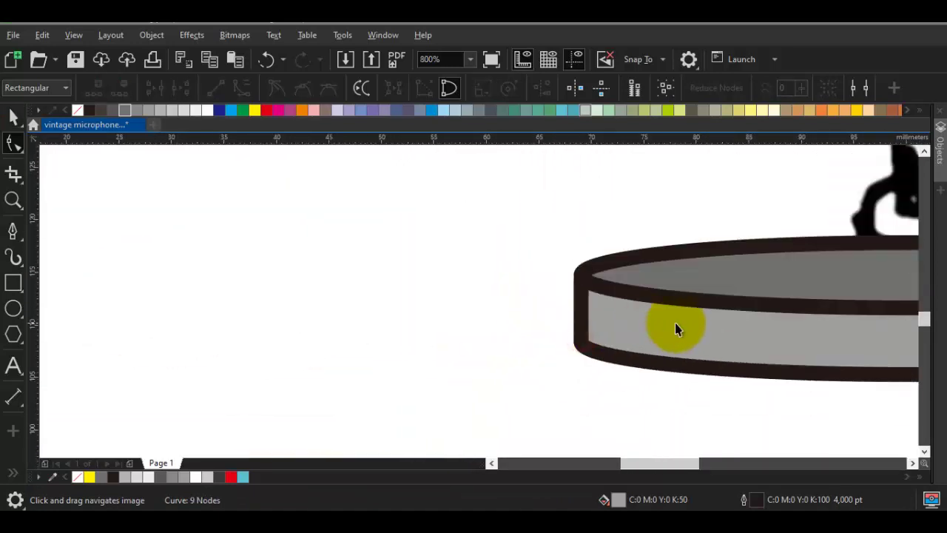
pyautogui.scroll(-1, 676, 329)
pyautogui.press('space')
pyautogui.press('Escape')
# Draw a narrow upright rectangle about 4.0 × 16.8 mm from the cradle's bottom middle down into the base's top ellipse.
pyautogui.moveTo(670, 332)
pyautogui.mouseDown()
pyautogui.moveTo(494, 330)
pyautogui.moveTo(568, 364)
pyautogui.mouseUp()
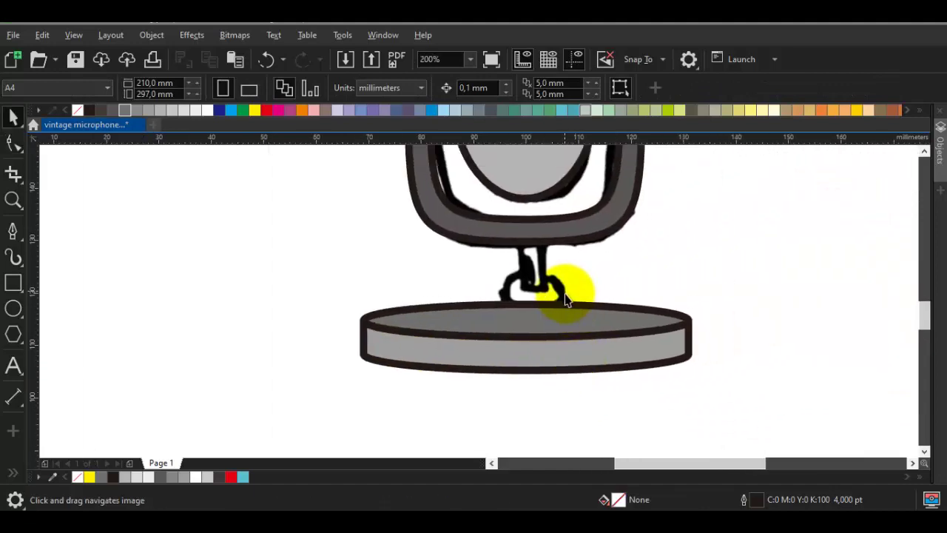
pyautogui.scroll(1, 544, 277)
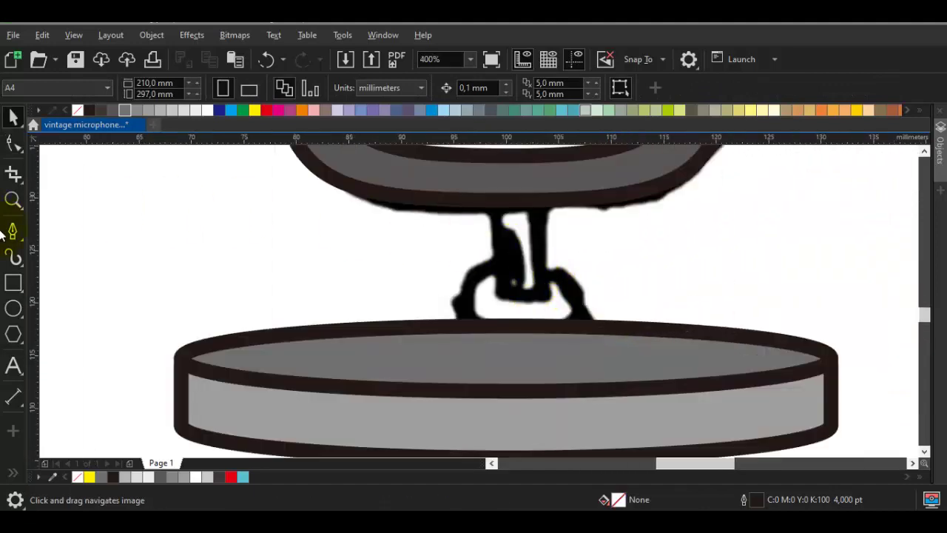
pyautogui.click(15, 283)
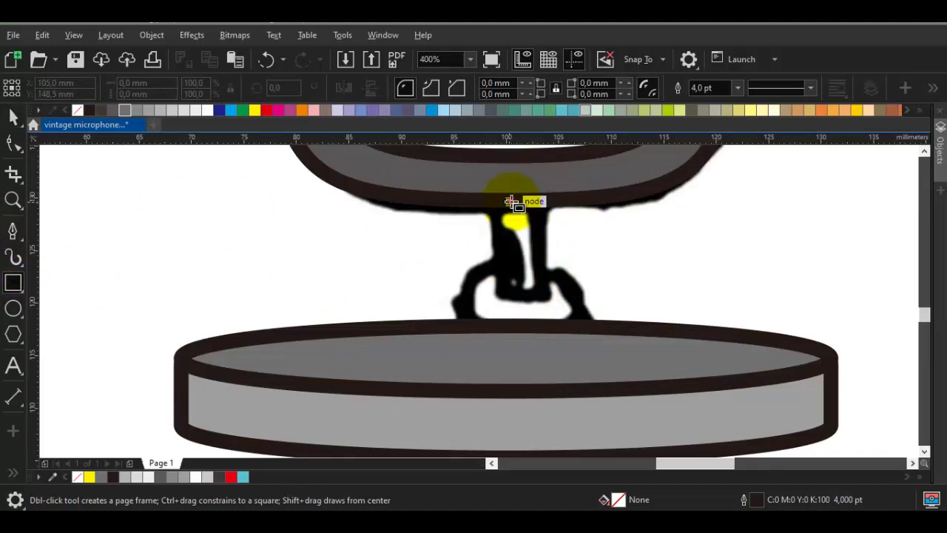
pyautogui.moveTo(485, 183); pyautogui.dragTo(516, 358)
pyautogui.press('space')
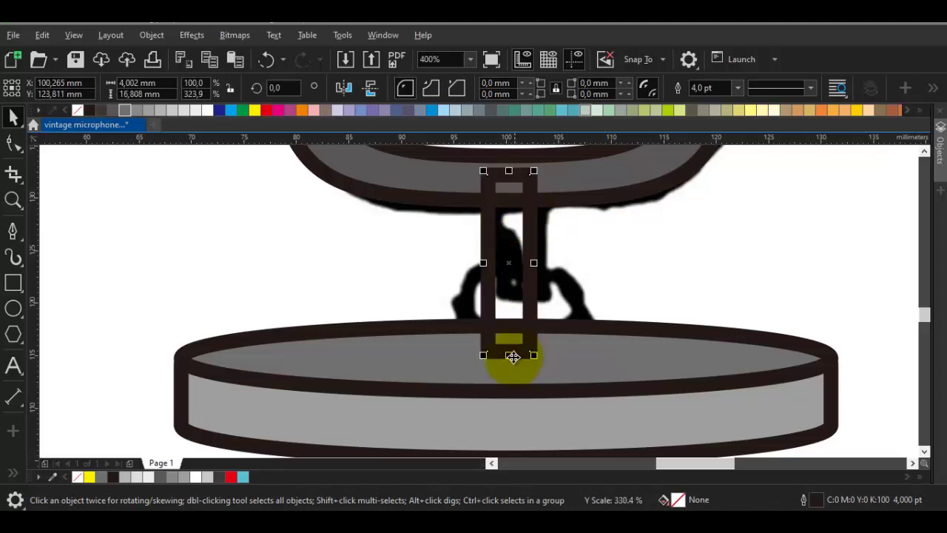
pyautogui.moveTo(518, 169); pyautogui.dragTo(520, 212)
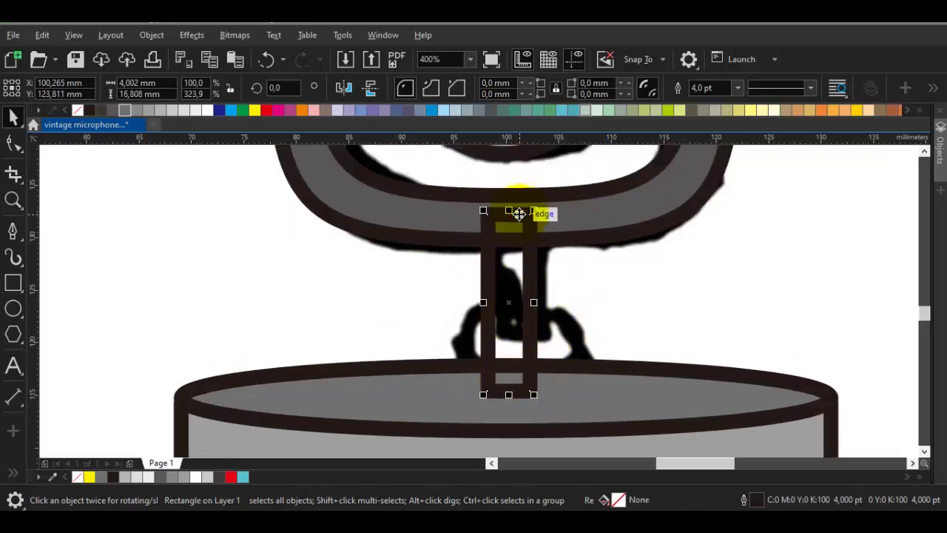
pyautogui.moveTo(489, 327); pyautogui.dragTo(516, 274)
# Order the stem and base shapes together directly in front of the sketch, behind the cradle.
pyautogui.scroll(-1, 516, 277)
pyautogui.moveTo(820, 421); pyautogui.dragTo(328, 276)
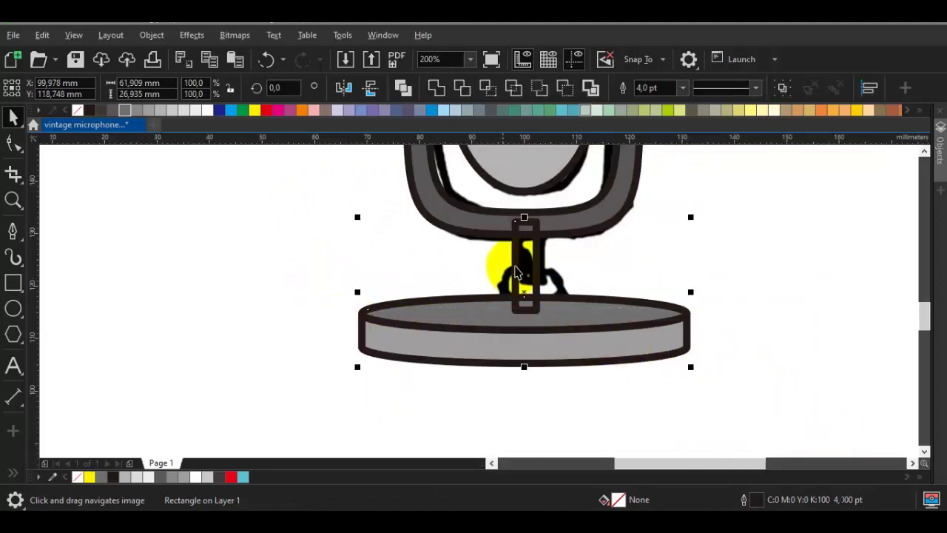
pyautogui.rightClick(478, 315)
pyautogui.moveTo(582, 178)
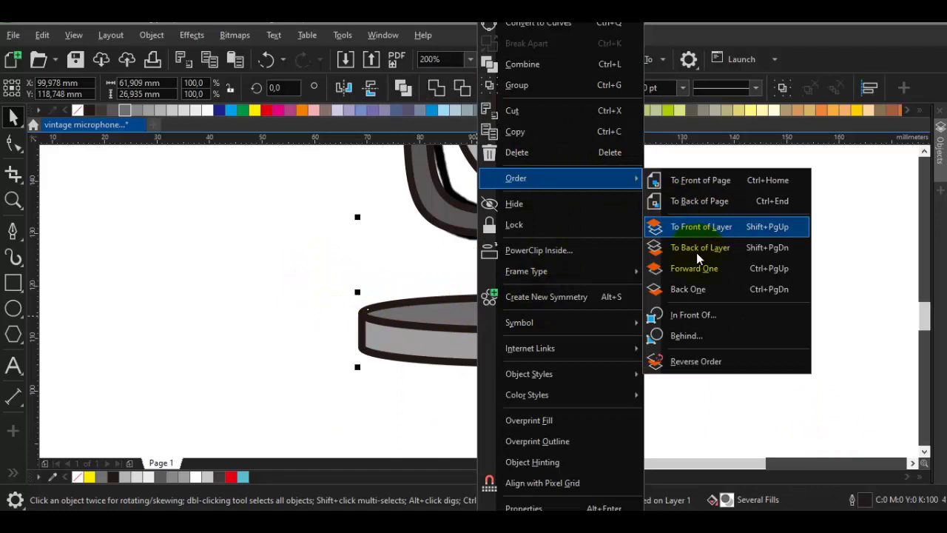
pyautogui.click(698, 313)
pyautogui.click(661, 175)
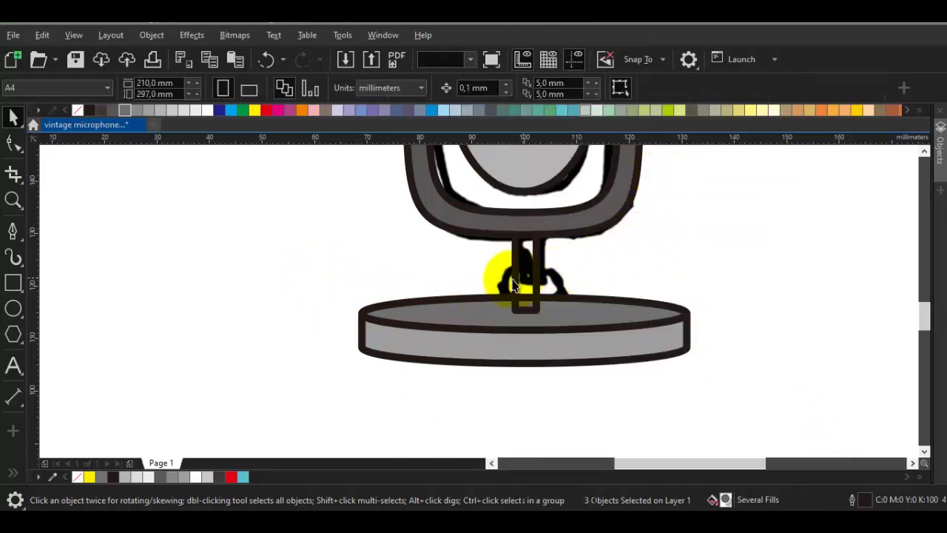
pyautogui.scroll(2, 510, 285)
pyautogui.click(532, 274)
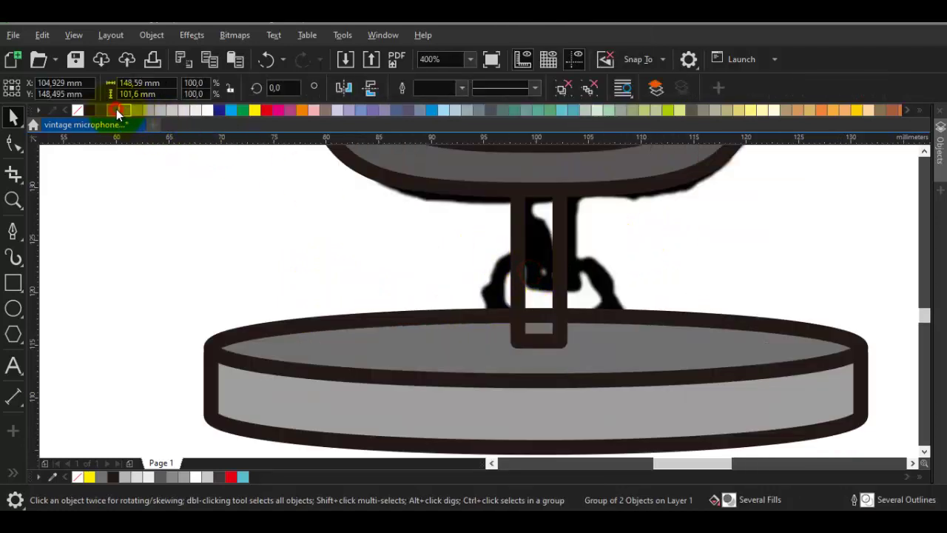
pyautogui.press('Escape')
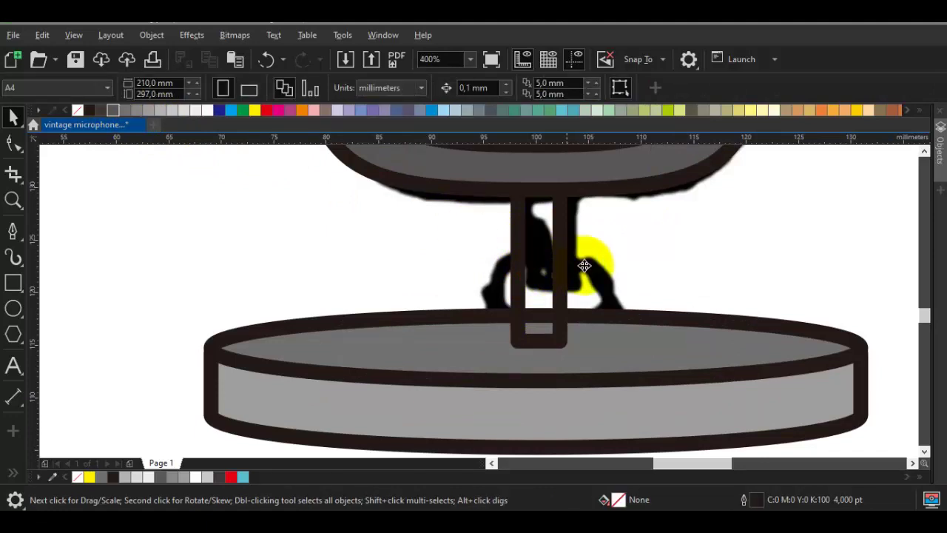
pyautogui.click(653, 268)
pyautogui.hotkey('ctrl', 'z')
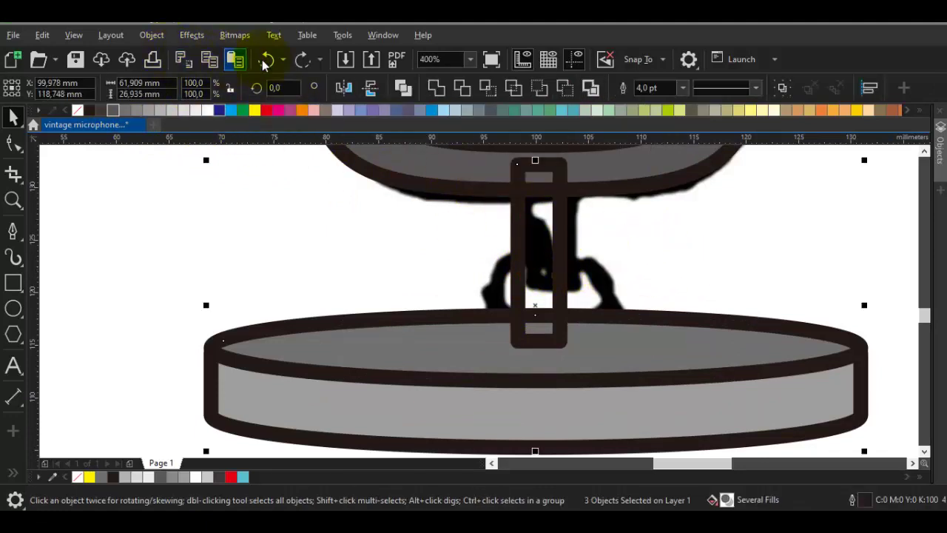
# Round the stem rectangle's corners to about 0.96 mm and fill it with 90% black.
pyautogui.click(569, 275)
pyautogui.click(560, 270)
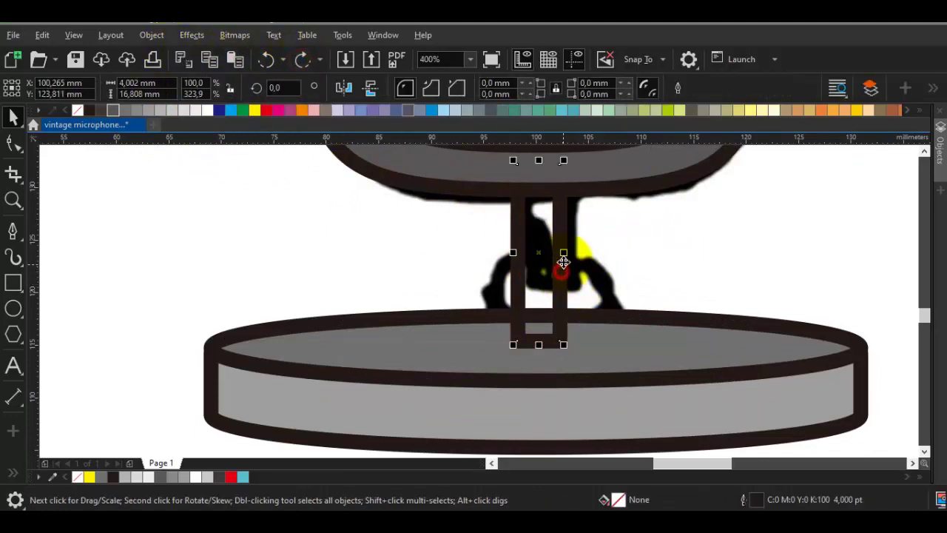
pyautogui.press('F6')
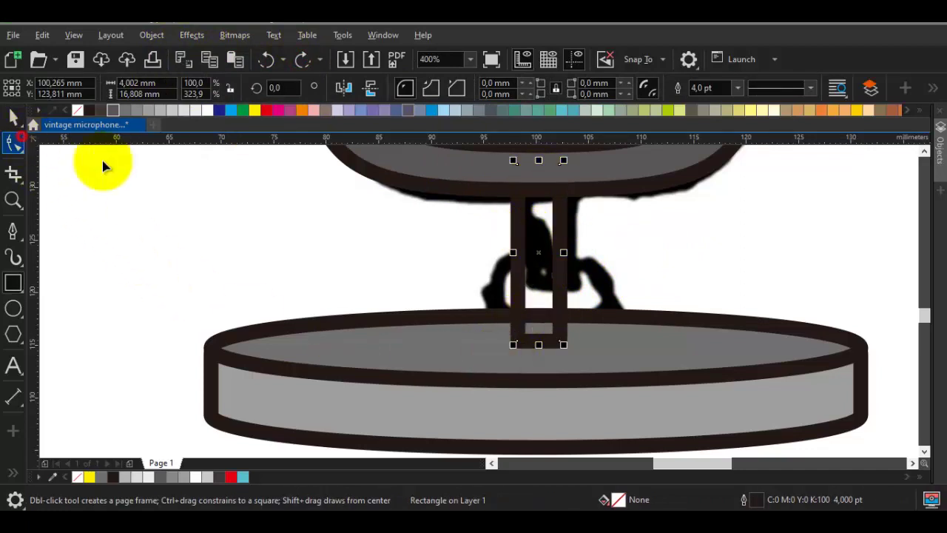
pyautogui.moveTo(520, 343); pyautogui.dragTo(527, 347)
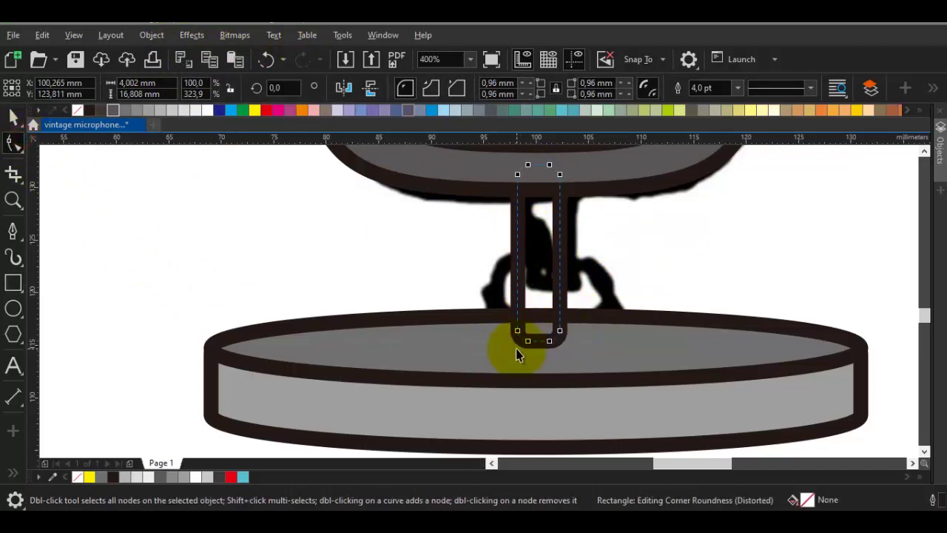
pyautogui.press('space')
pyautogui.click(100, 111)
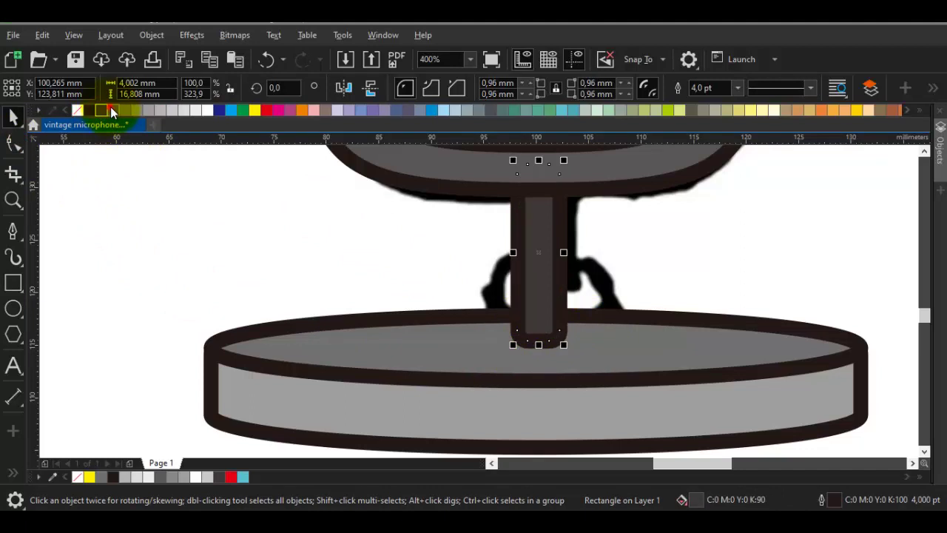
# Fill the stem rectangle with 80% black.
pyautogui.click(112, 110)
pyautogui.press('Escape')
pyautogui.scroll(-3, 624, 318)
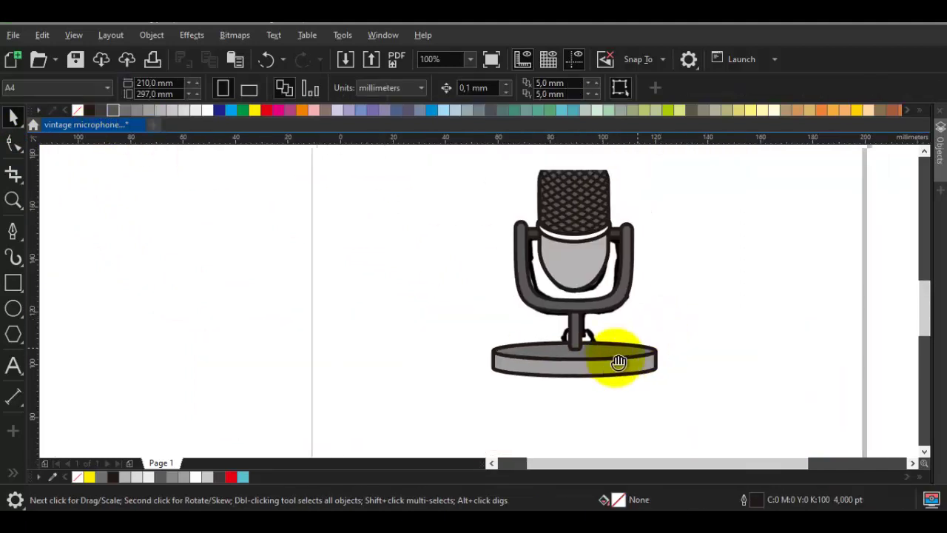
# Move the base's two shapes together slightly lower so they clear the sketched foot.
pyautogui.scroll(2, 461, 338)
pyautogui.moveTo(633, 348); pyautogui.dragTo(606, 345)
pyautogui.moveTo(603, 310); pyautogui.dragTo(602, 333)
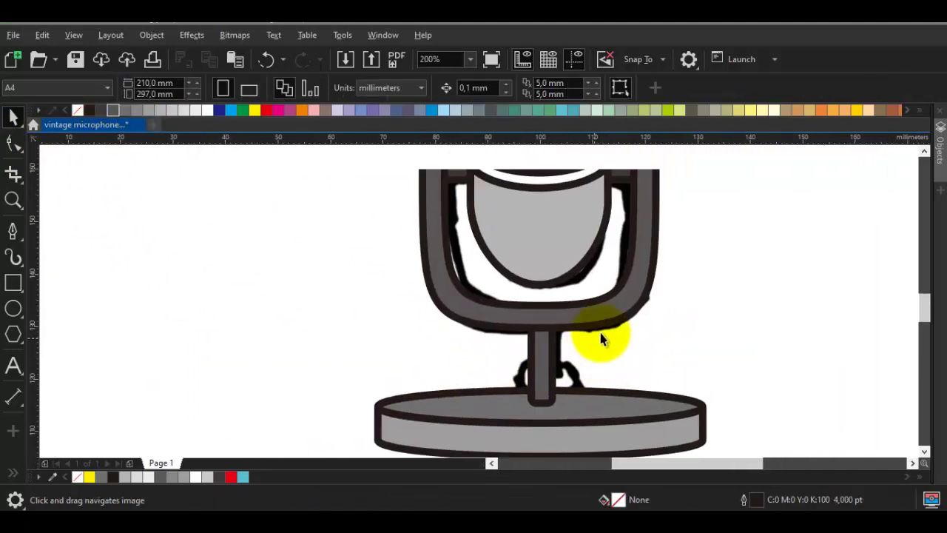
pyautogui.scroll(-1, 585, 339)
pyautogui.moveTo(618, 376); pyautogui.dragTo(571, 352)
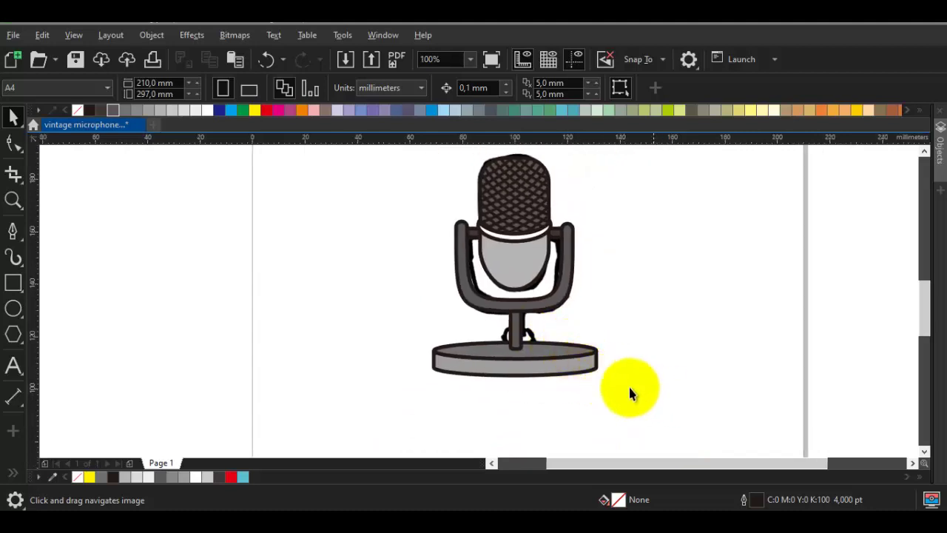
pyautogui.scroll(1, 518, 360)
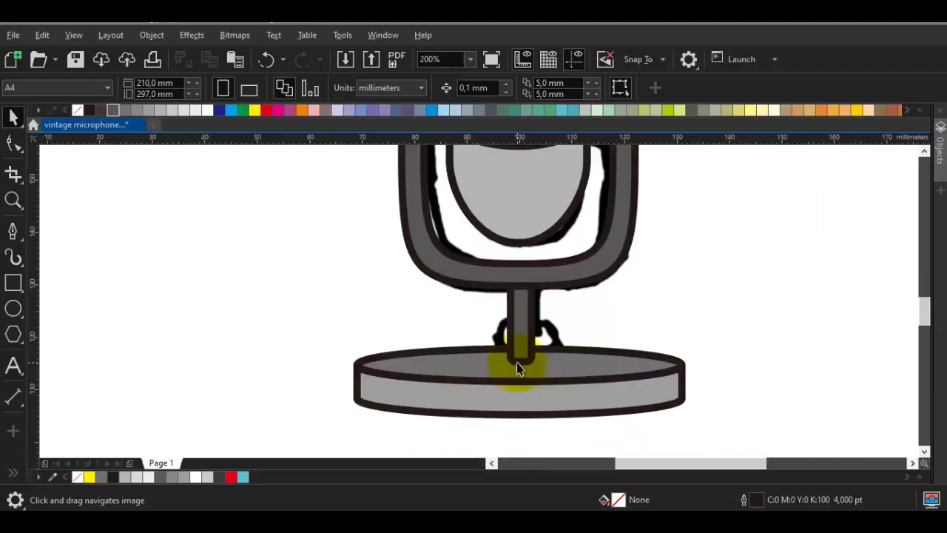
pyautogui.scroll(-1, 516, 362)
pyautogui.moveTo(808, 413); pyautogui.dragTo(245, 254)
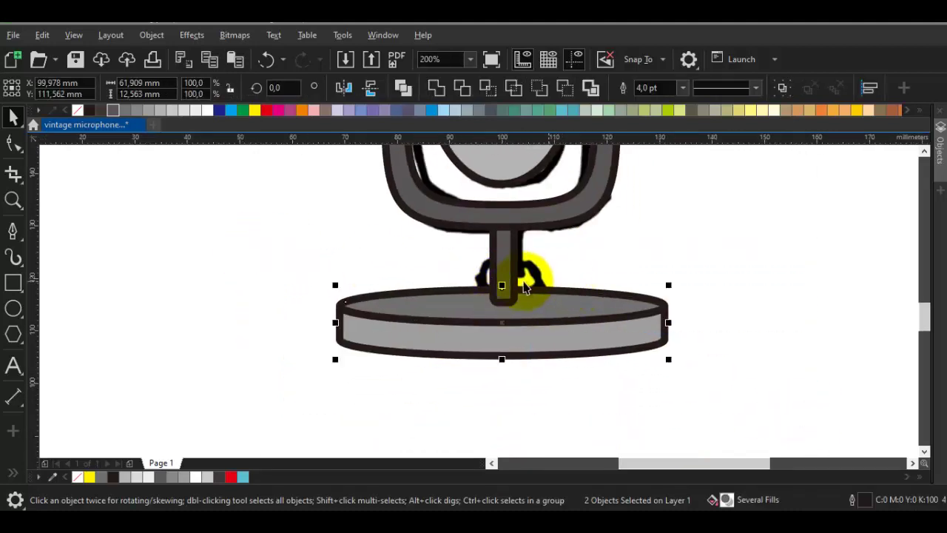
pyautogui.moveTo(507, 329); pyautogui.dragTo(513, 356)
# Extend the stem rectangle's lower end down into the top ellipse of the repositioned base.
pyautogui.click(513, 275)
pyautogui.scroll(1, 514, 304)
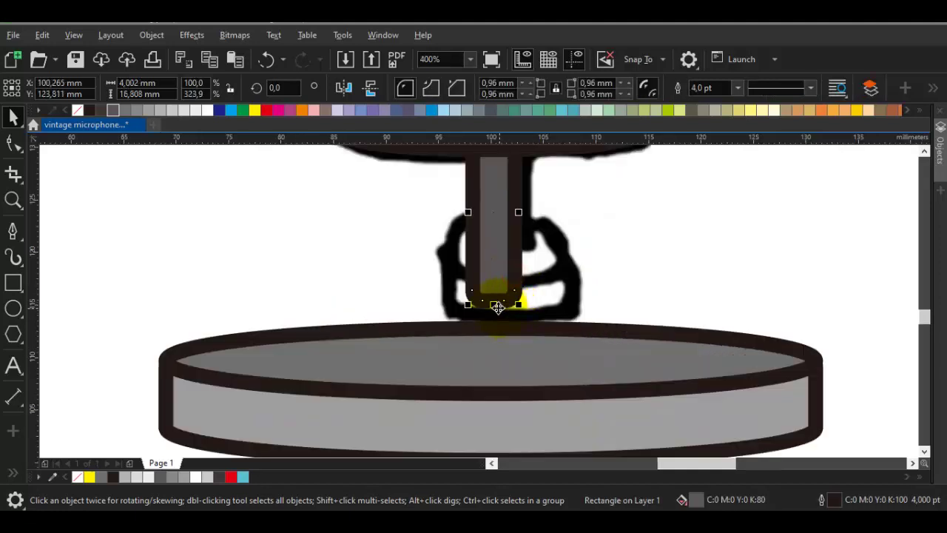
pyautogui.moveTo(495, 304); pyautogui.dragTo(493, 360)
pyautogui.press('Escape')
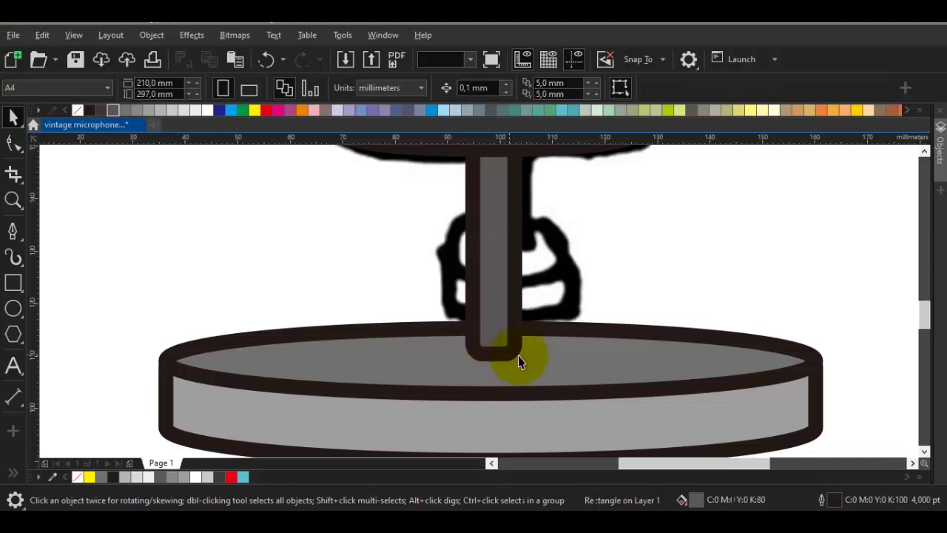
# Reduce the height of the horizontal crossbar behind the microphone to about 2.63 mm by lowering its upper edge.
pyautogui.scroll(-1, 514, 352)
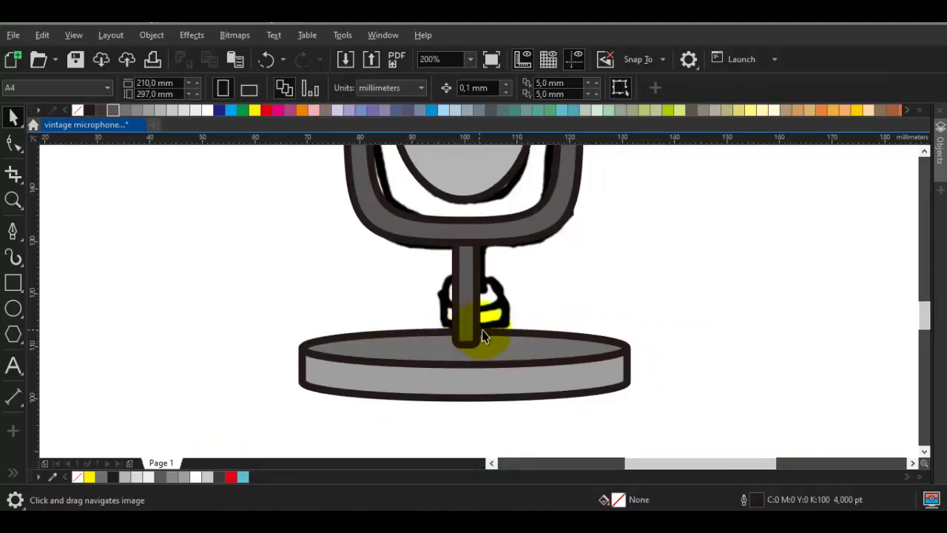
pyautogui.scroll(-1, 483, 337)
pyautogui.scroll(1, 475, 318)
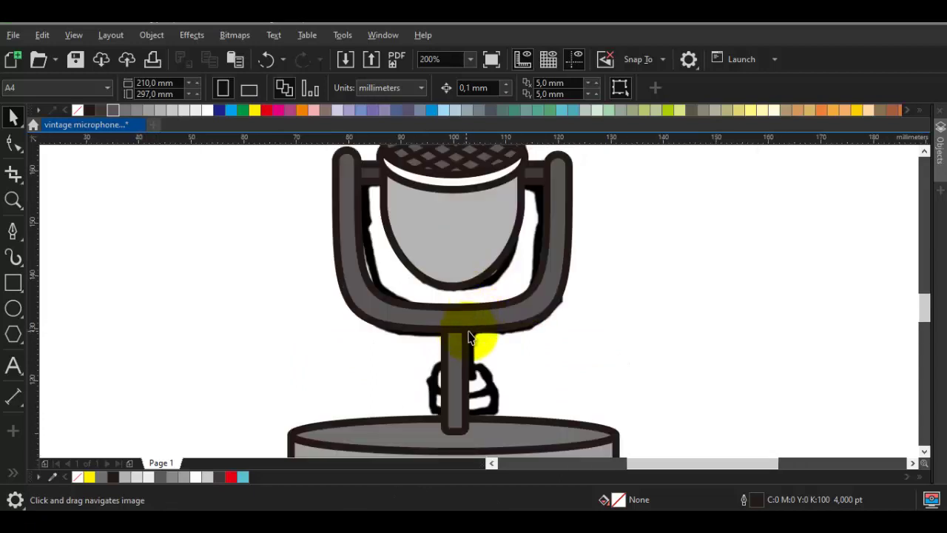
pyautogui.moveTo(508, 294); pyautogui.dragTo(528, 317)
pyautogui.scroll(1, 377, 213)
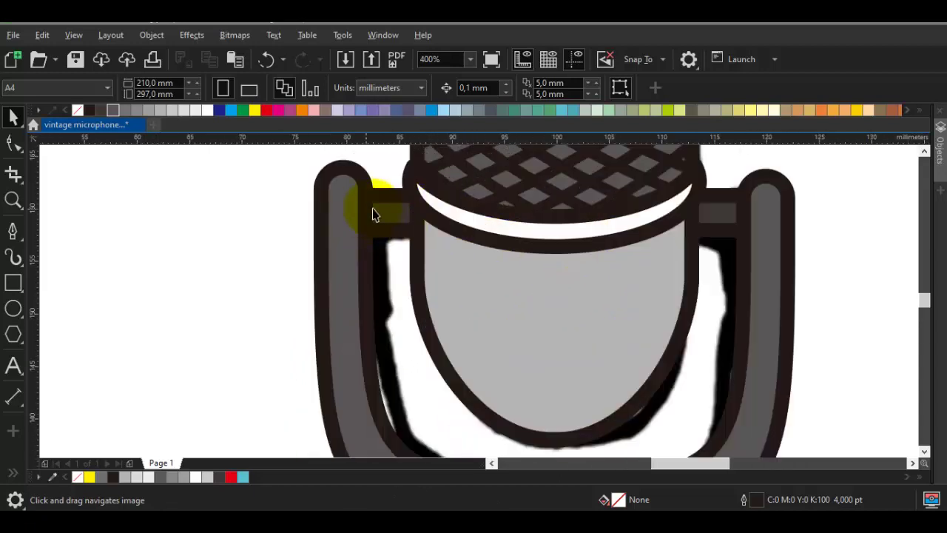
pyautogui.click(598, 189)
pyautogui.scroll(2, 585, 196)
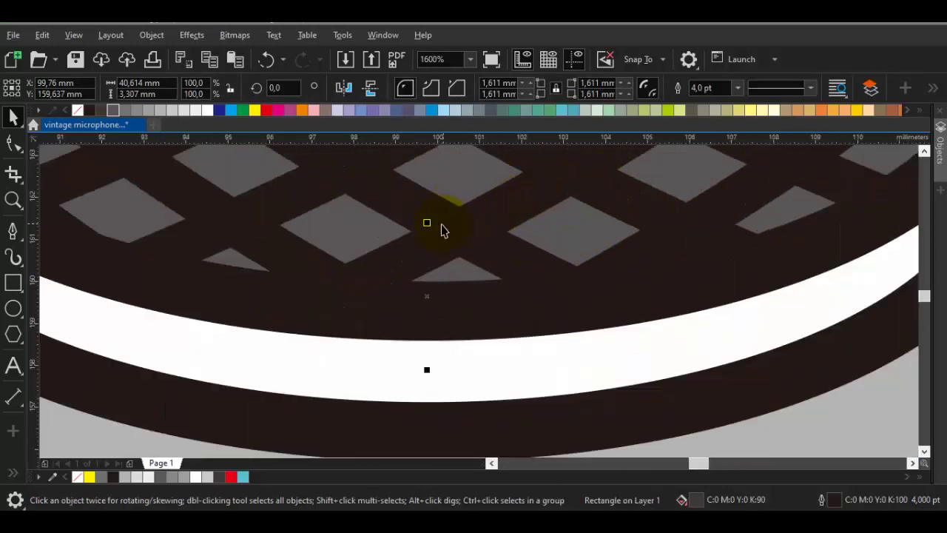
pyautogui.moveTo(430, 224); pyautogui.dragTo(431, 250)
pyautogui.scroll(-3, 520, 270)
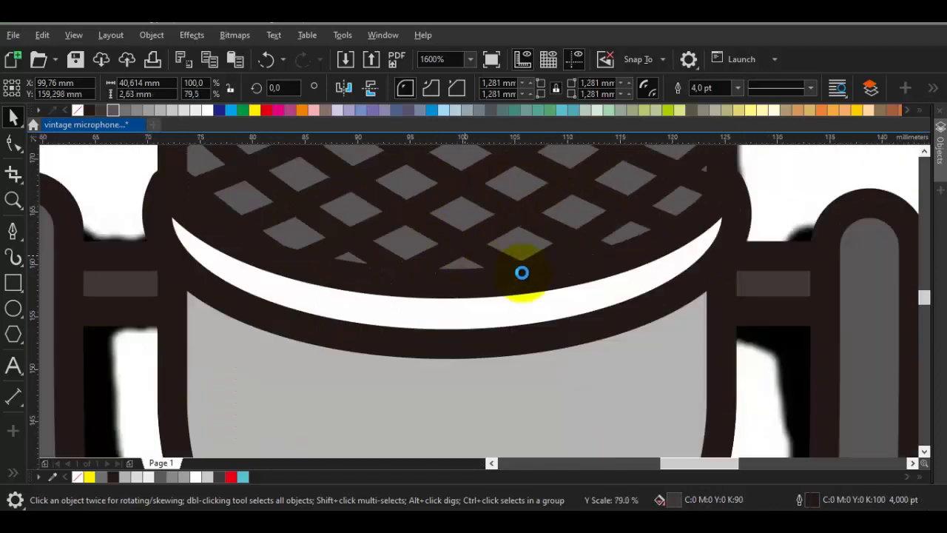
pyautogui.click(784, 340)
pyautogui.scroll(-1, 659, 296)
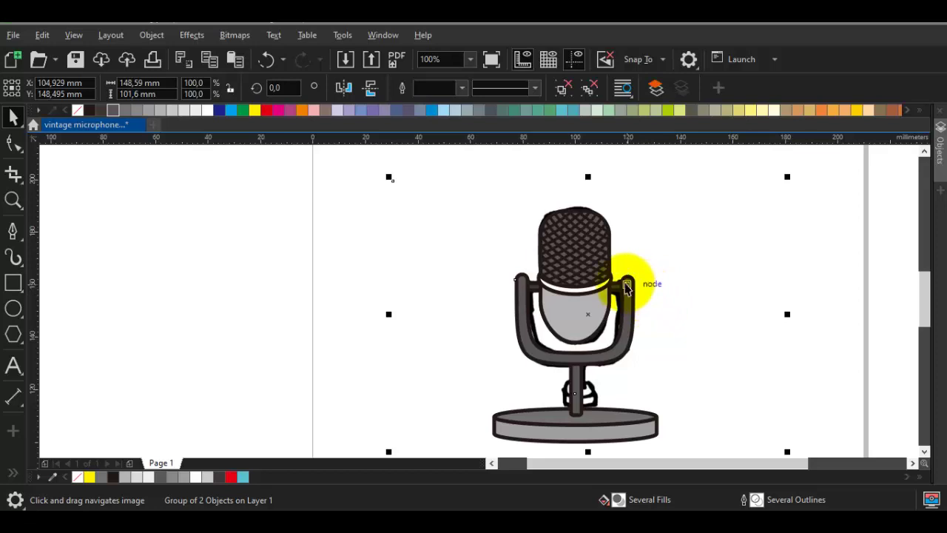
# Delete the surplus node on each side of the light grey lower body so its side curves run smoothly.
pyautogui.scroll(1, 584, 327)
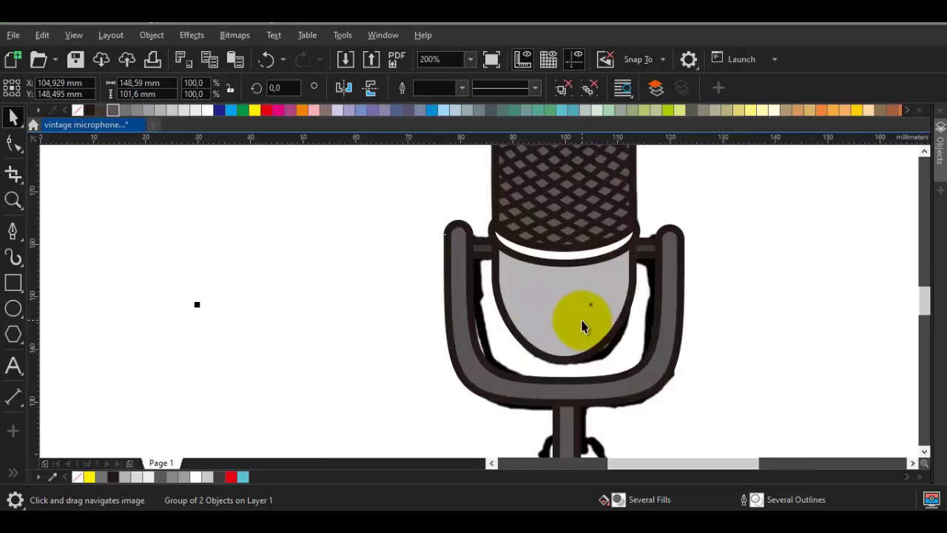
pyautogui.scroll(1, 518, 294)
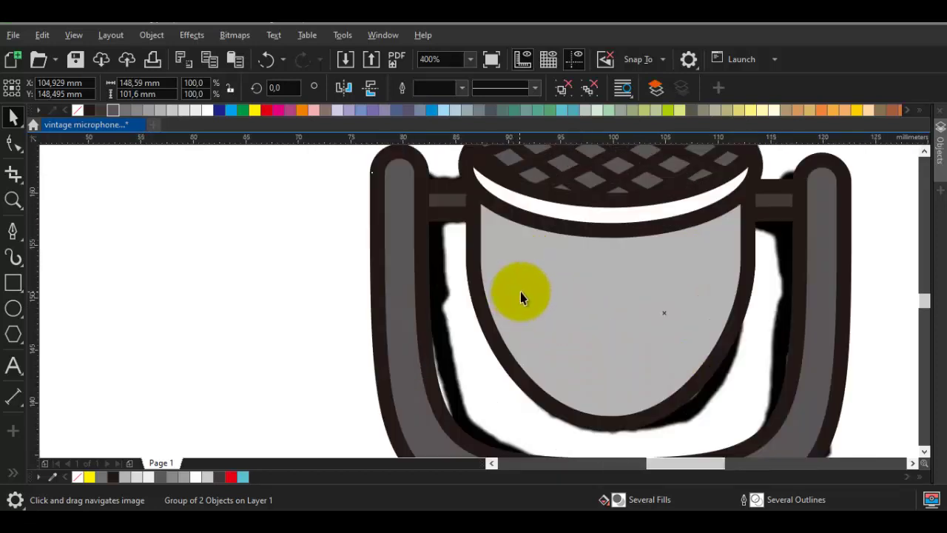
pyautogui.press('Escape')
pyautogui.moveTo(542, 309); pyautogui.dragTo(485, 309)
pyautogui.press('p')
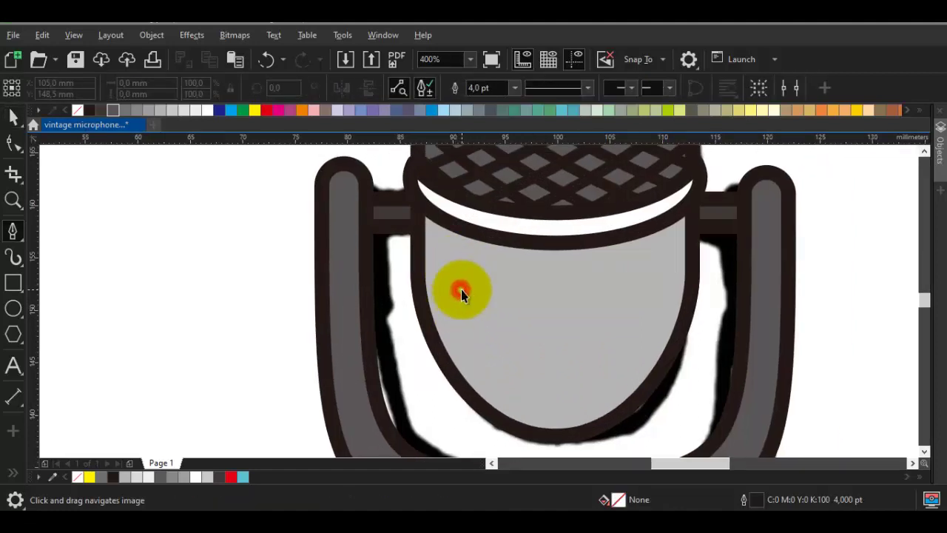
pyautogui.press('space')
pyautogui.click(462, 290)
pyautogui.press('F10')
pyautogui.doubleClick(417, 270)
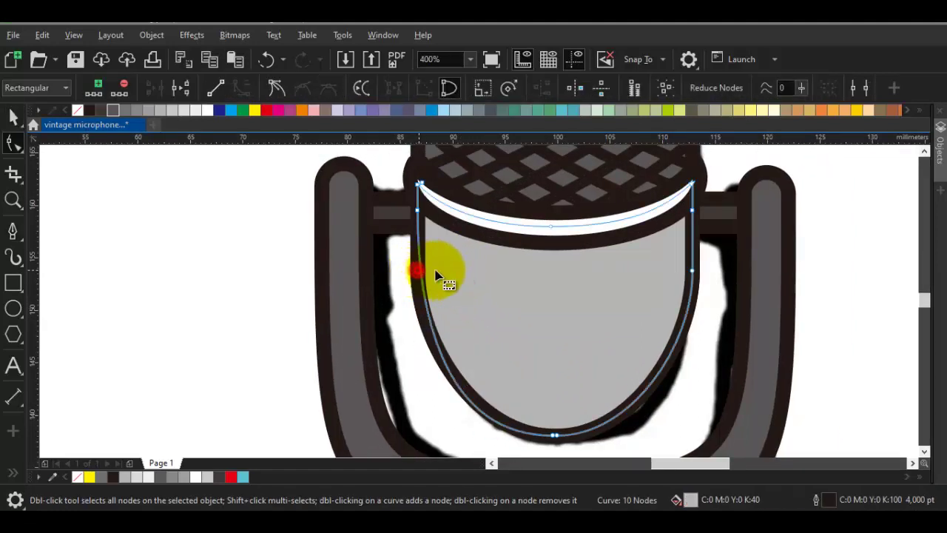
pyautogui.press('Delete')
pyautogui.doubleClick(693, 272)
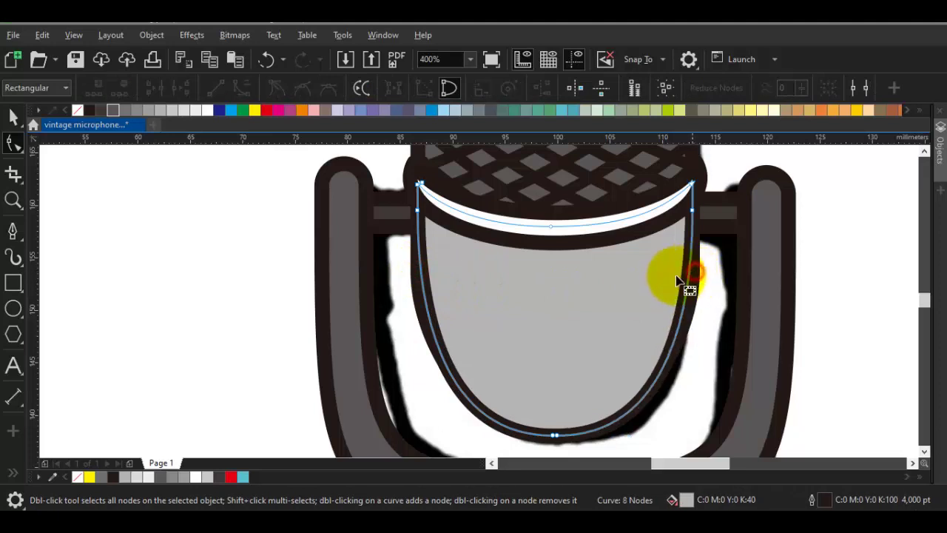
# Delete the matching surplus side nodes from the full microphone body shape behind the light grey part.
pyautogui.press('space')
pyautogui.scroll(1, 427, 301)
pyautogui.press('F10')
pyautogui.click(406, 277)
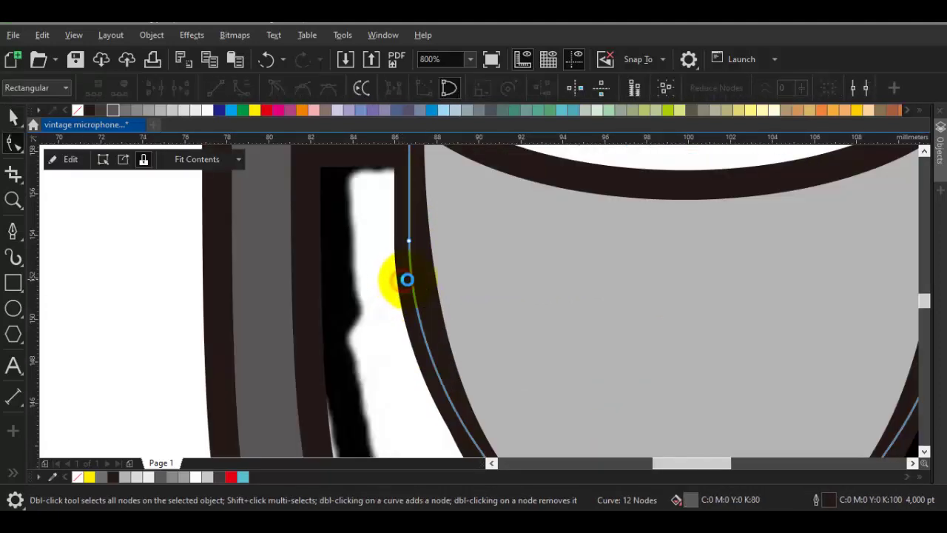
pyautogui.scroll(-2, 407, 268)
pyautogui.doubleClick(407, 259)
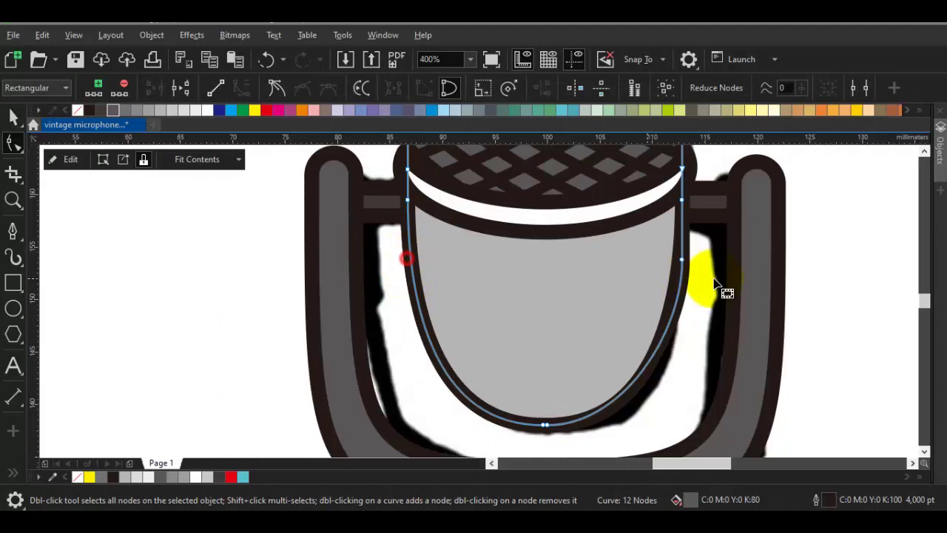
pyautogui.doubleClick(681, 260)
pyautogui.scroll(-3, 693, 280)
pyautogui.press('space')
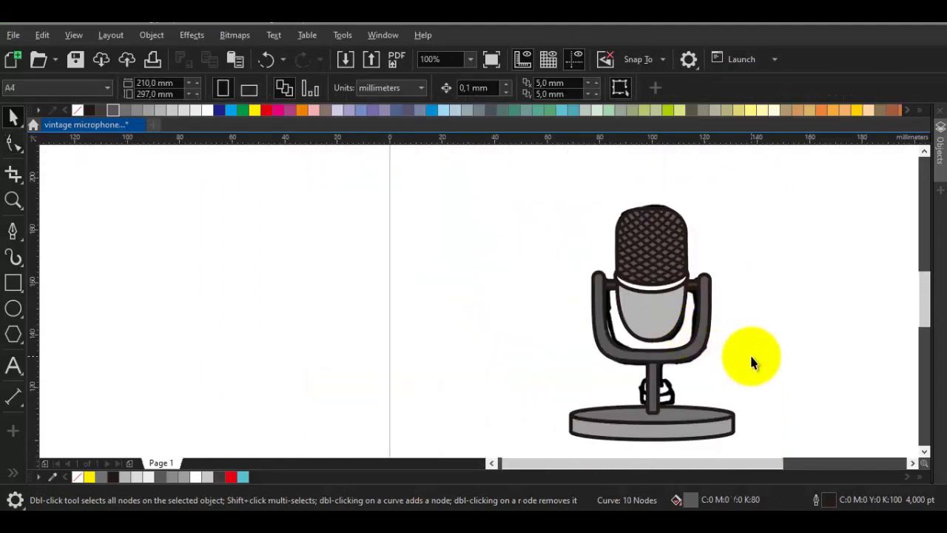
# Move the sketch out from behind the tracing to compare the two, and undo the move.
pyautogui.moveTo(750, 355); pyautogui.dragTo(300, 368)
pyautogui.click(808, 361)
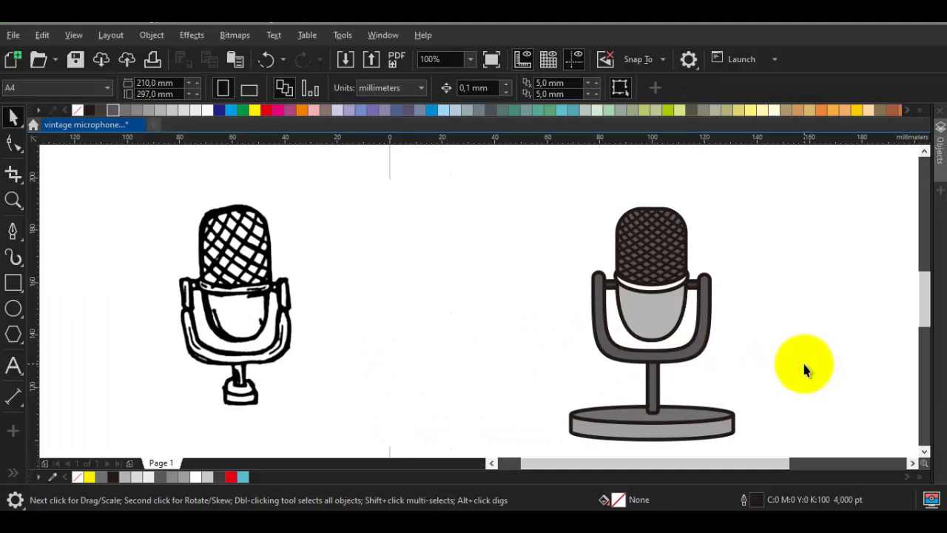
pyautogui.hotkey('ctrl', 'z')
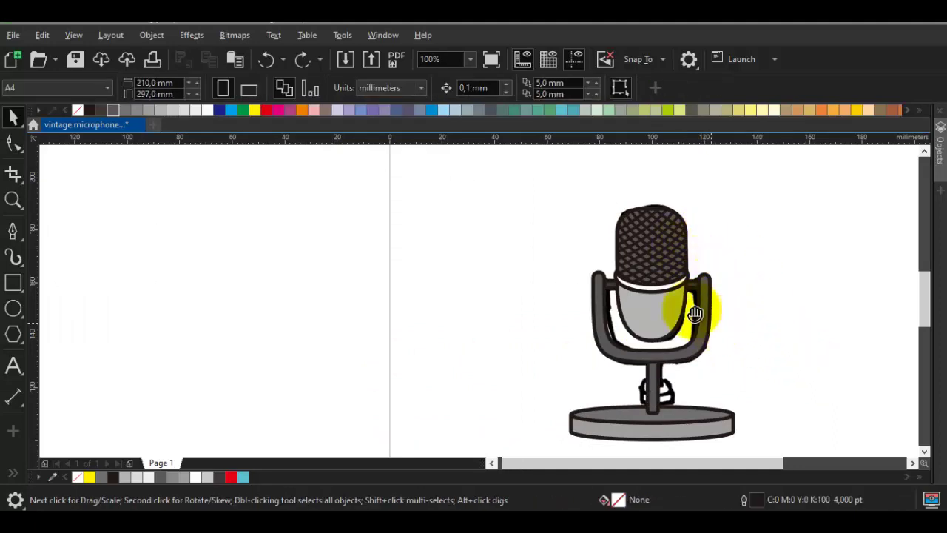
pyautogui.moveTo(695, 313); pyautogui.dragTo(633, 290)
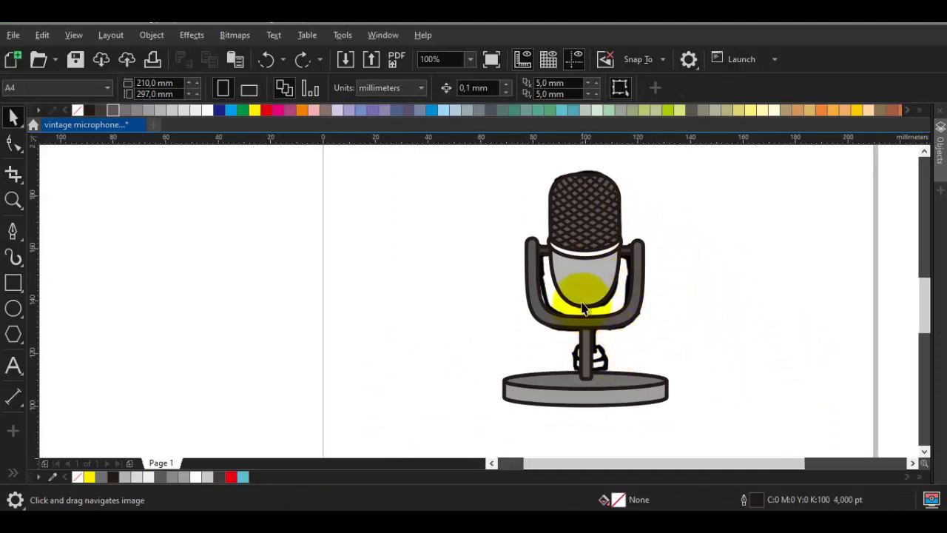
pyautogui.scroll(4, 558, 253)
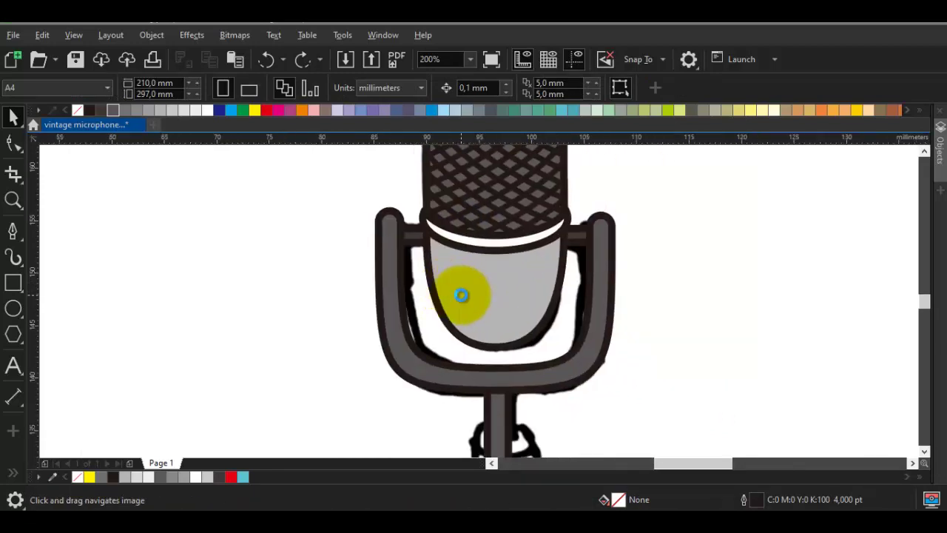
pyautogui.moveTo(413, 233); pyautogui.dragTo(479, 419)
pyautogui.moveTo(583, 376); pyautogui.dragTo(664, 374)
pyautogui.press('space')
pyautogui.press('Delete')
pyautogui.press('space')
pyautogui.press('space')
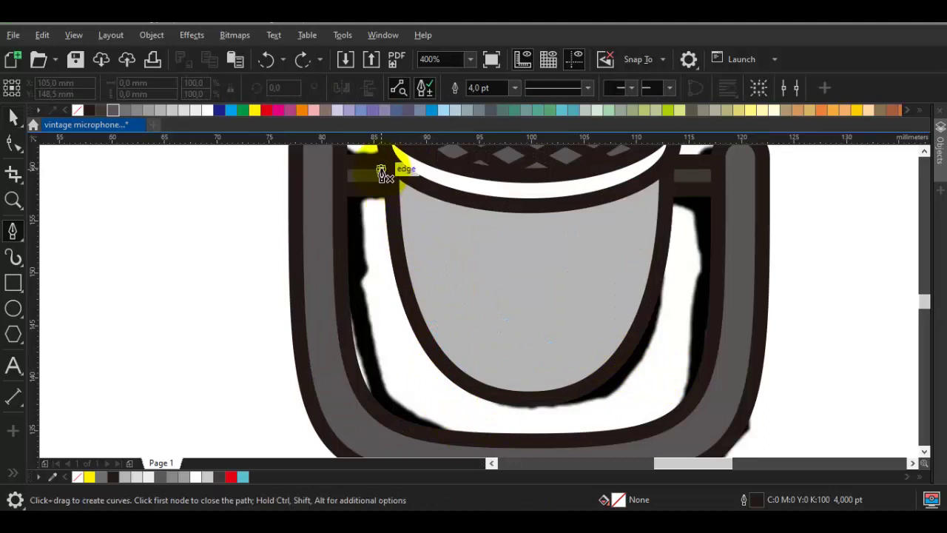
pyautogui.press('space')
pyautogui.scroll(-2, 560, 362)
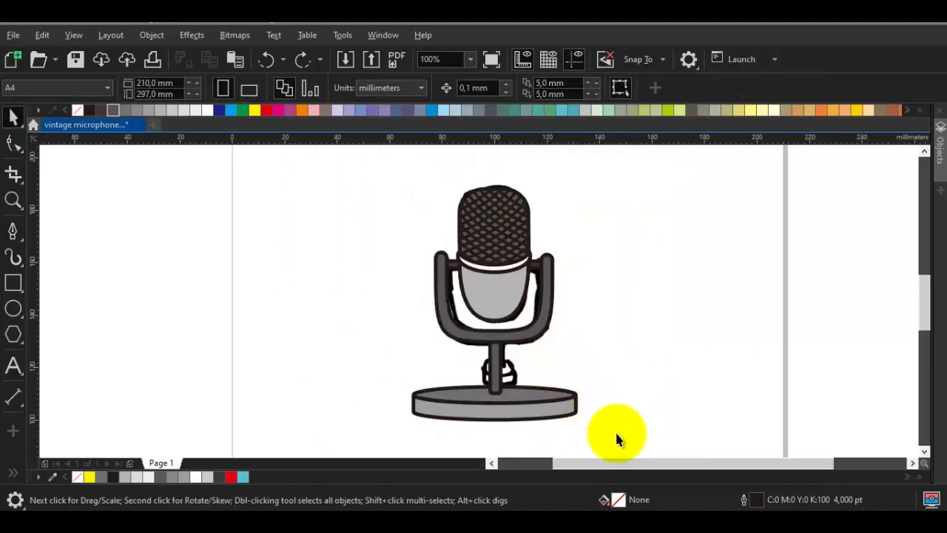
# Select all eight traced microphone shapes and convert them to curves, with their outlines as separate objects.
pyautogui.moveTo(625, 433); pyautogui.dragTo(405, 177)
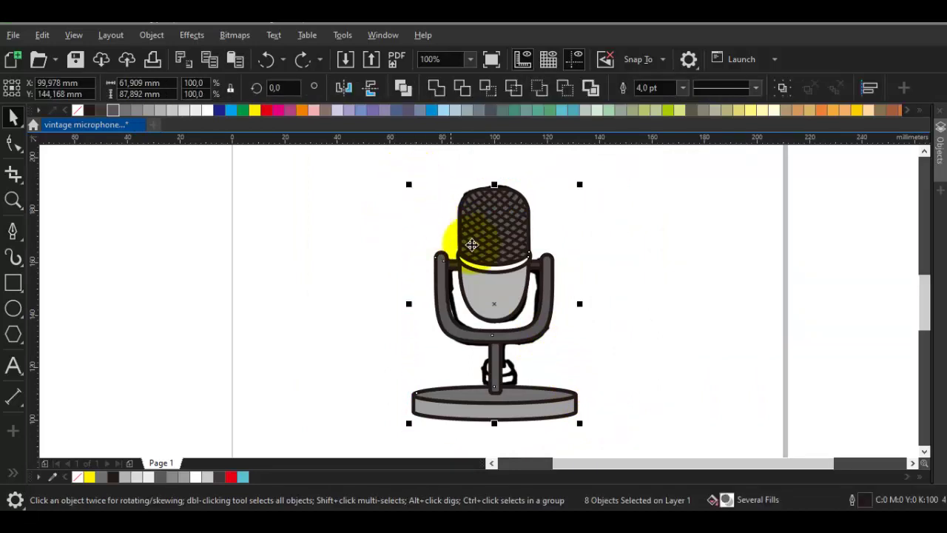
pyautogui.moveTo(501, 262); pyautogui.dragTo(397, 266)
pyautogui.hotkey('ctrl', 'z')
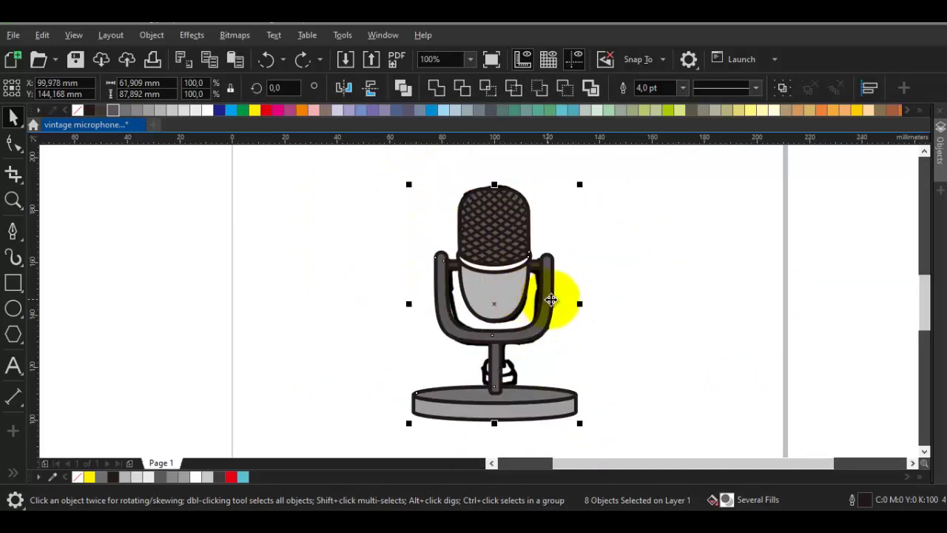
pyautogui.rightClick(489, 256)
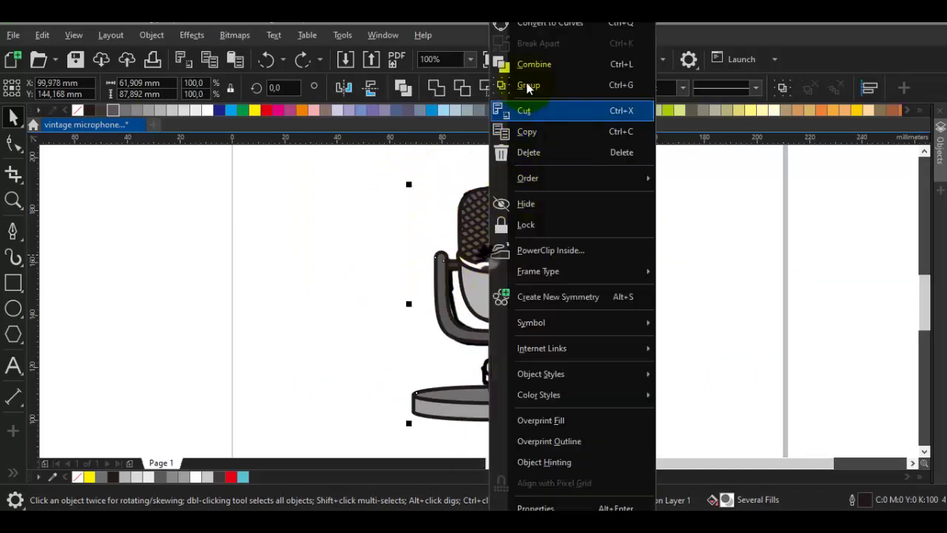
pyautogui.click(531, 23)
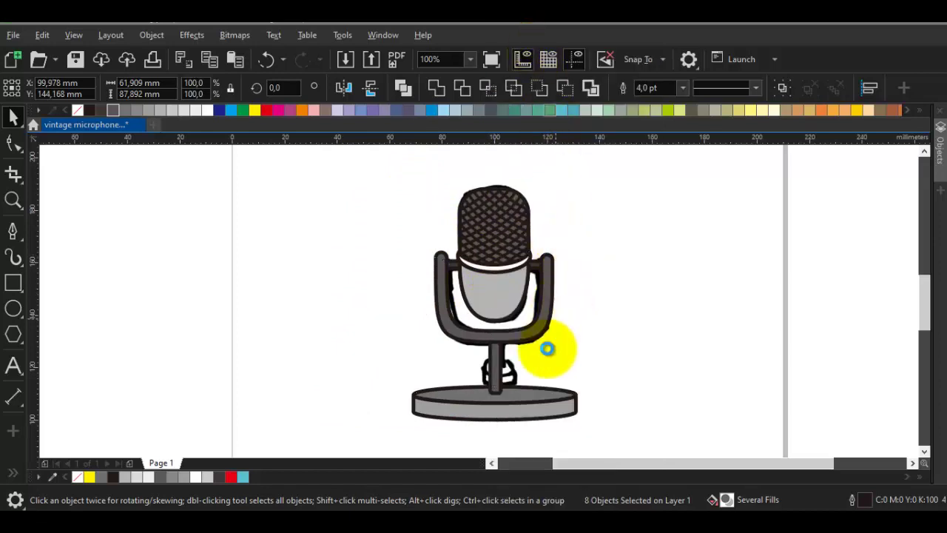
# Inspect the nodes of the lower body's grey fill and of its separated outline.
pyautogui.scroll(2, 492, 325)
pyautogui.click(496, 293)
pyautogui.doubleClick(498, 273)
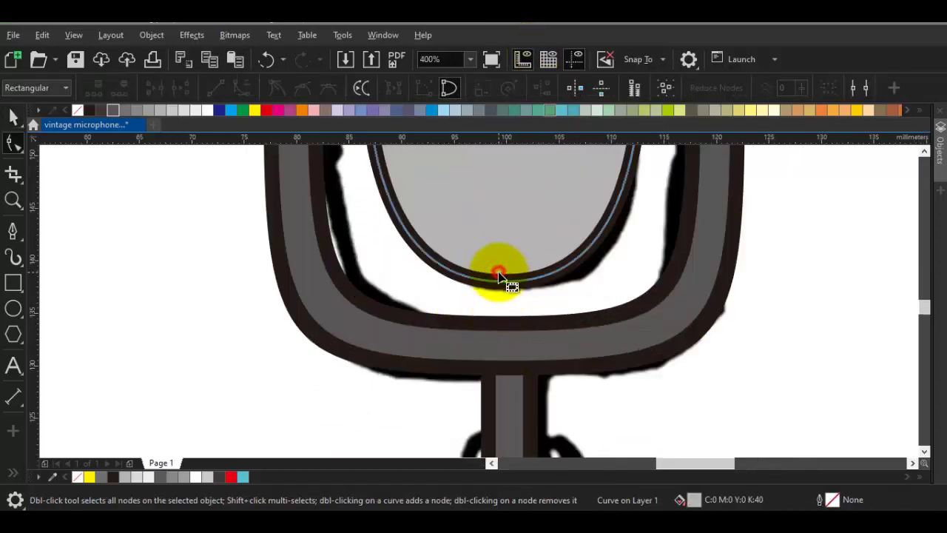
pyautogui.click(487, 274)
pyautogui.scroll(-1, 487, 276)
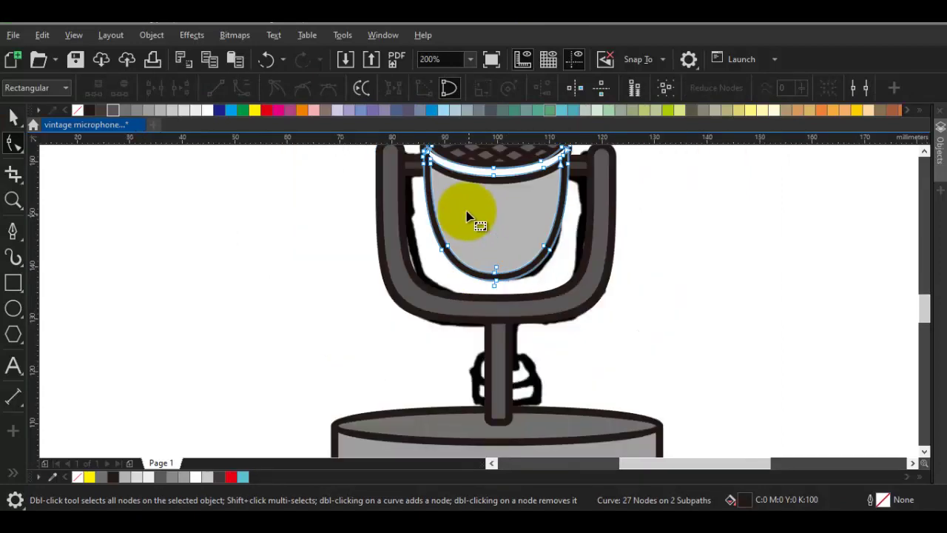
pyautogui.moveTo(447, 207); pyautogui.dragTo(427, 267)
pyautogui.press('Escape')
pyautogui.press('p')
pyautogui.scroll(1, 412, 256)
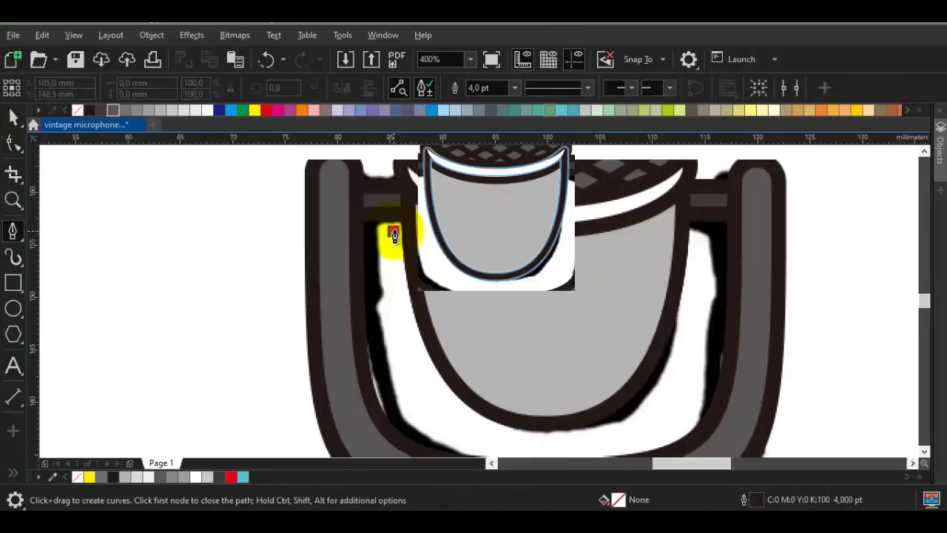
pyautogui.click(394, 231)
pyautogui.scroll(2, 420, 259)
pyautogui.press('space')
pyautogui.scroll(-2, 433, 258)
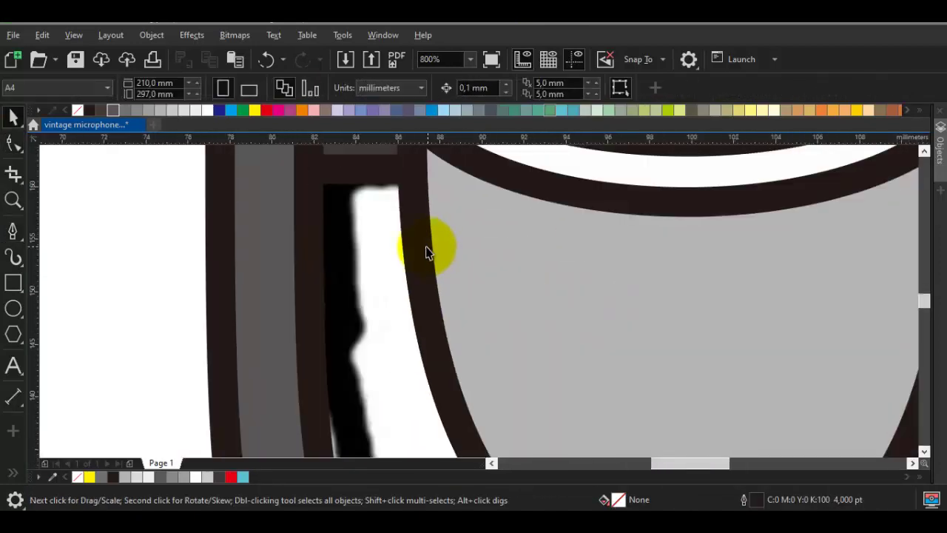
# Draw a closed Pen shape about 21 by 20 mm overlapping the lower body's left side and bottom edge.
pyautogui.press('space')
pyautogui.click(398, 233)
pyautogui.click(431, 243)
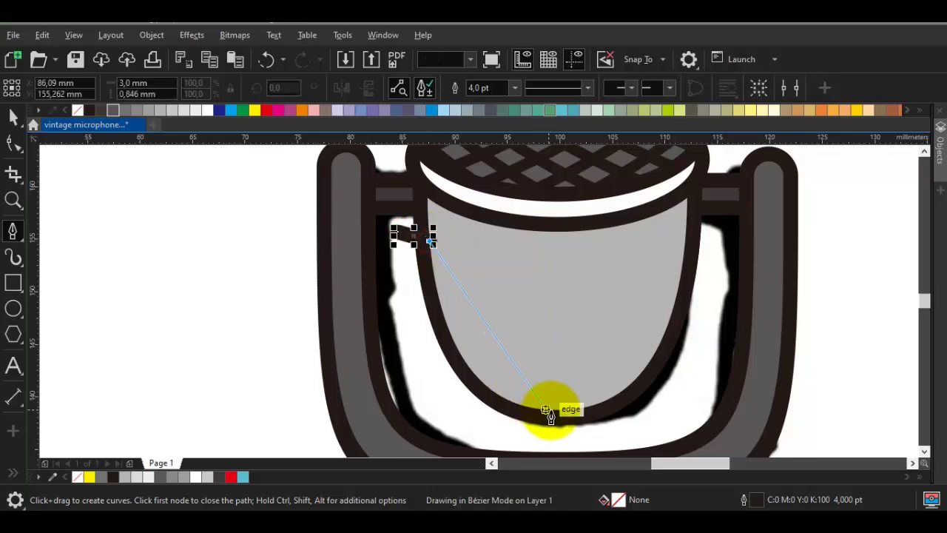
pyautogui.moveTo(584, 411); pyautogui.dragTo(722, 418)
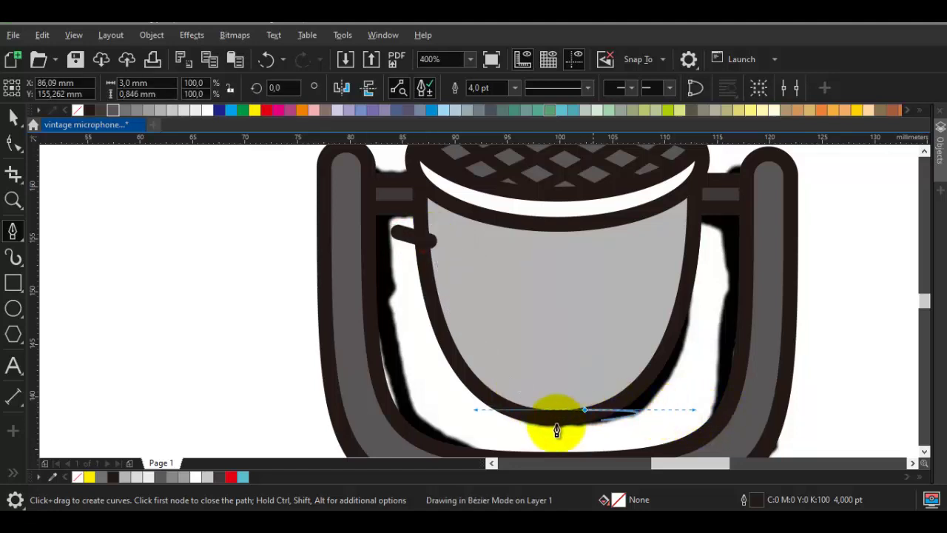
pyautogui.click(481, 438)
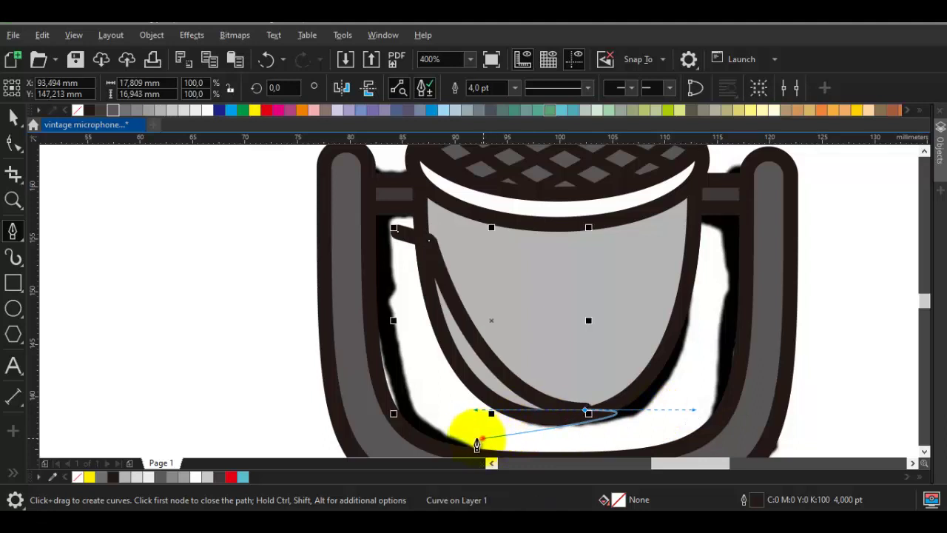
pyautogui.click(396, 232)
pyautogui.press('space')
# Intersect the drawn shape with the lower body's grey fill and delete the drawn shape.
pyautogui.click(543, 301)
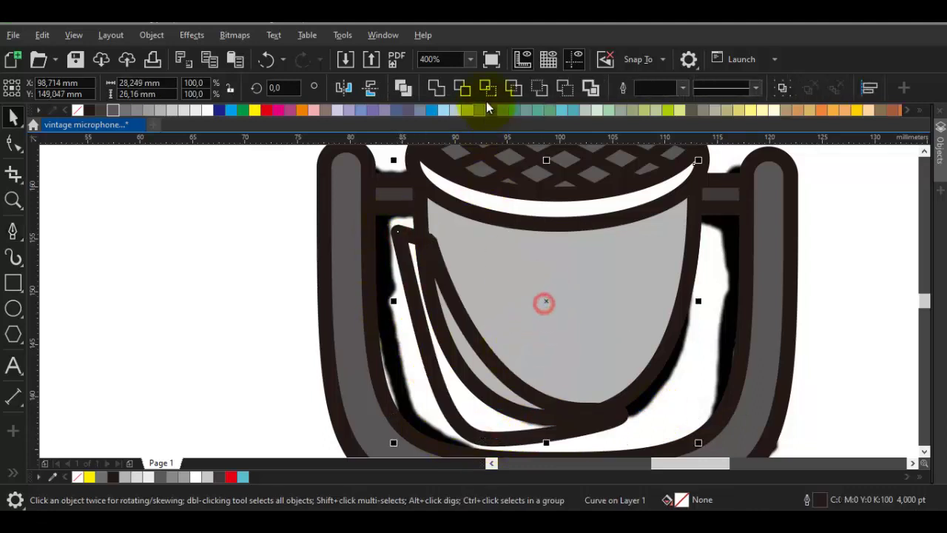
pyautogui.click(429, 370)
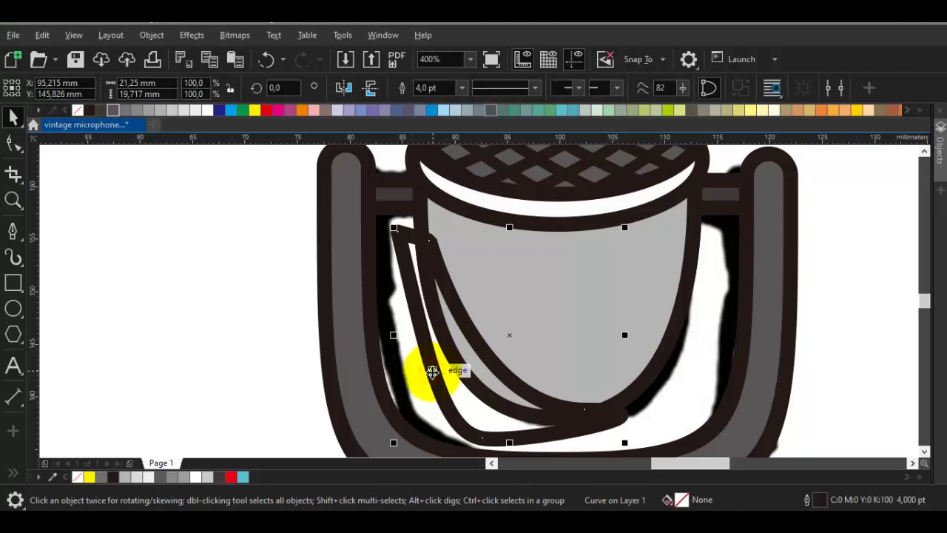
pyautogui.press('Delete')
# Fill the intersected sliver along the lower body's left edge with 10% black as a highlight.
pyautogui.click(475, 365)
pyautogui.click(475, 364)
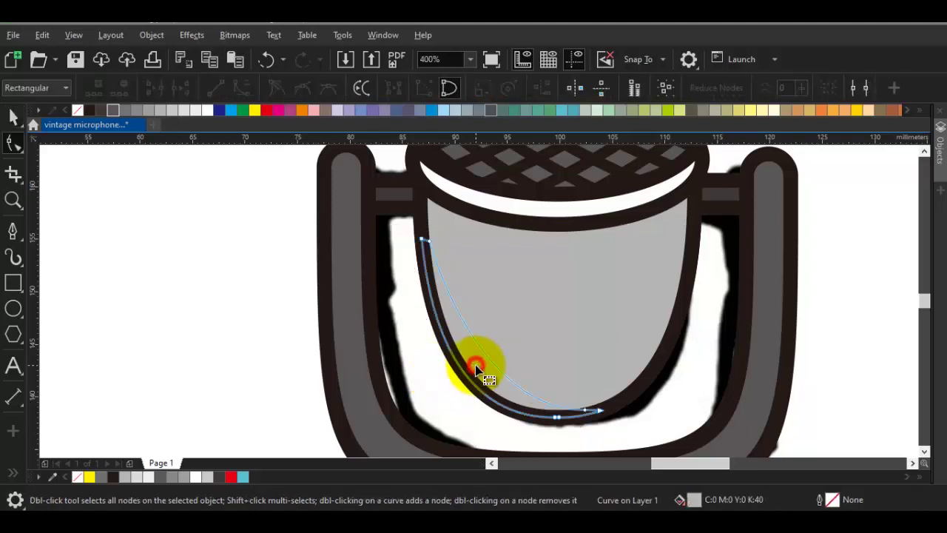
pyautogui.click(179, 112)
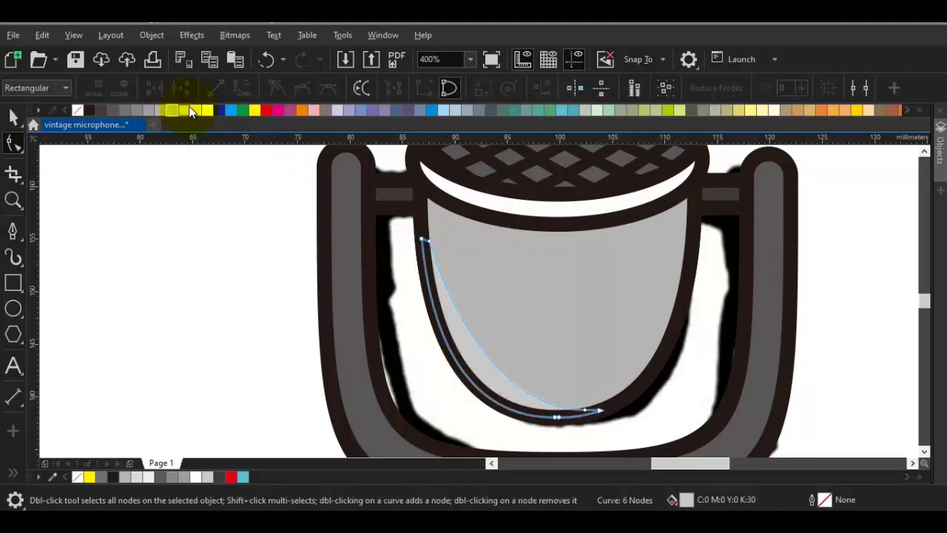
pyautogui.click(194, 110)
pyautogui.press('space')
pyautogui.press('Escape')
# Draw a closed Pen shape about 35 by 40 mm whose inner curve runs along the U-shaped holder's left arm and bottom.
pyautogui.scroll(-2, 473, 281)
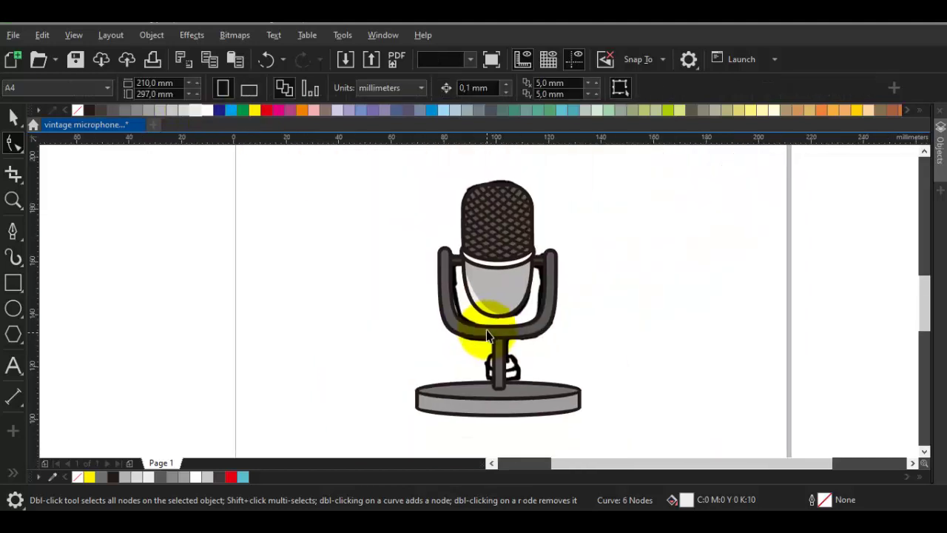
pyautogui.scroll(1, 459, 328)
pyautogui.scroll(1, 459, 324)
pyautogui.press('space')
pyautogui.moveTo(397, 240); pyautogui.dragTo(388, 359)
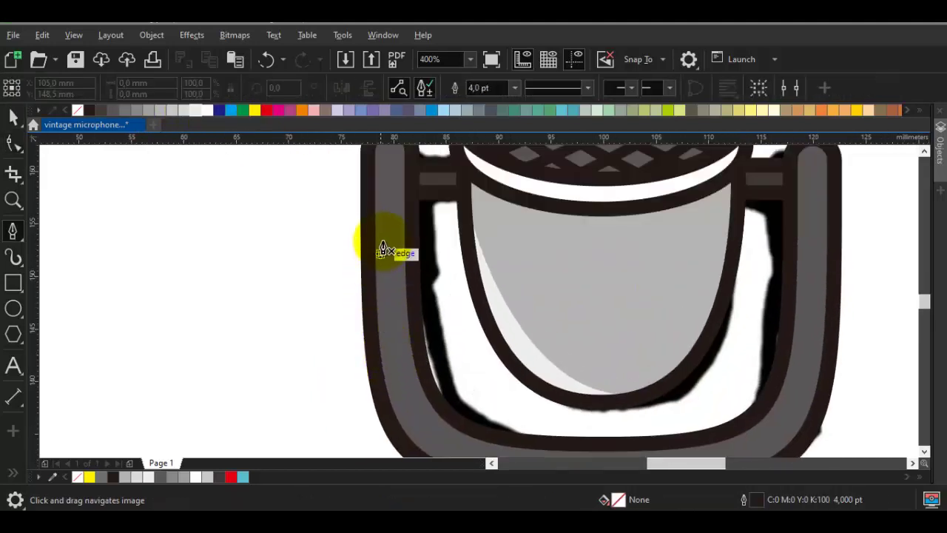
pyautogui.moveTo(380, 241); pyautogui.dragTo(346, 332)
pyautogui.click(296, 255)
pyautogui.press('space')
pyautogui.press('space')
pyautogui.click(325, 209)
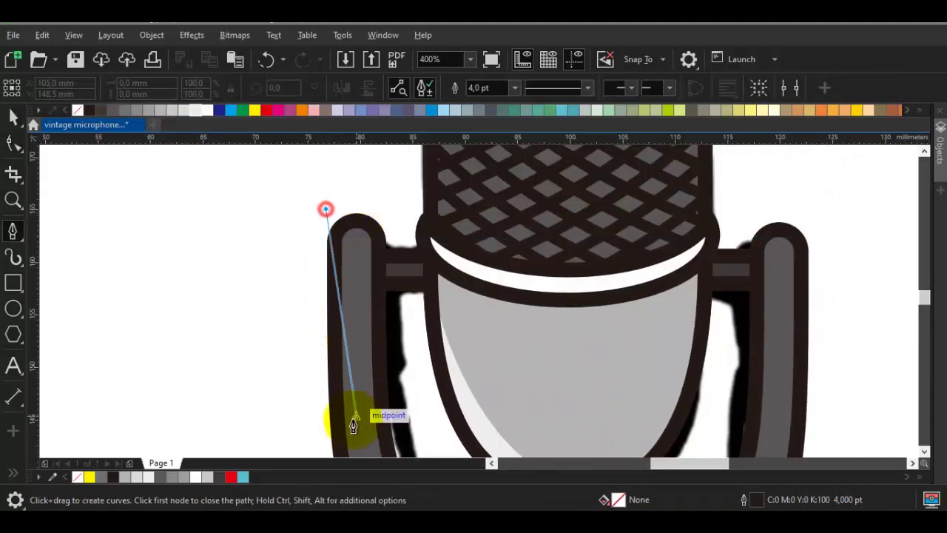
pyautogui.moveTo(351, 424)
pyautogui.mouseDown()
pyautogui.moveTo(357, 244)
pyautogui.moveTo(361, 373)
pyautogui.mouseUp()
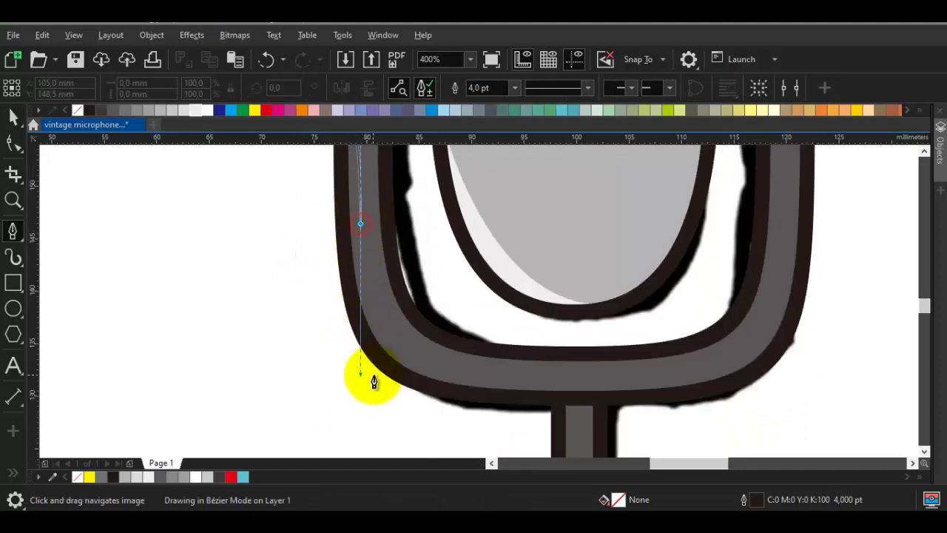
pyautogui.click(598, 391)
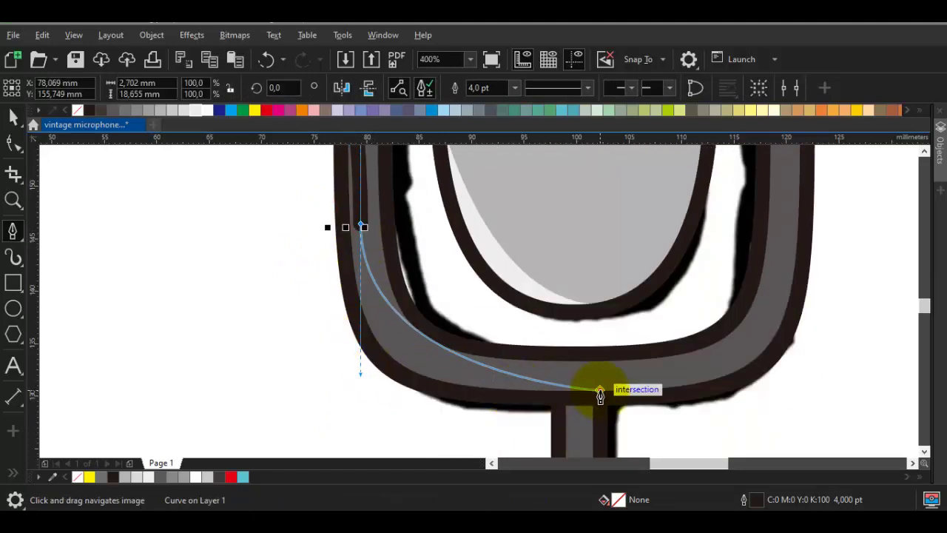
pyautogui.moveTo(600, 392); pyautogui.dragTo(736, 394)
pyautogui.scroll(-2, 710, 404)
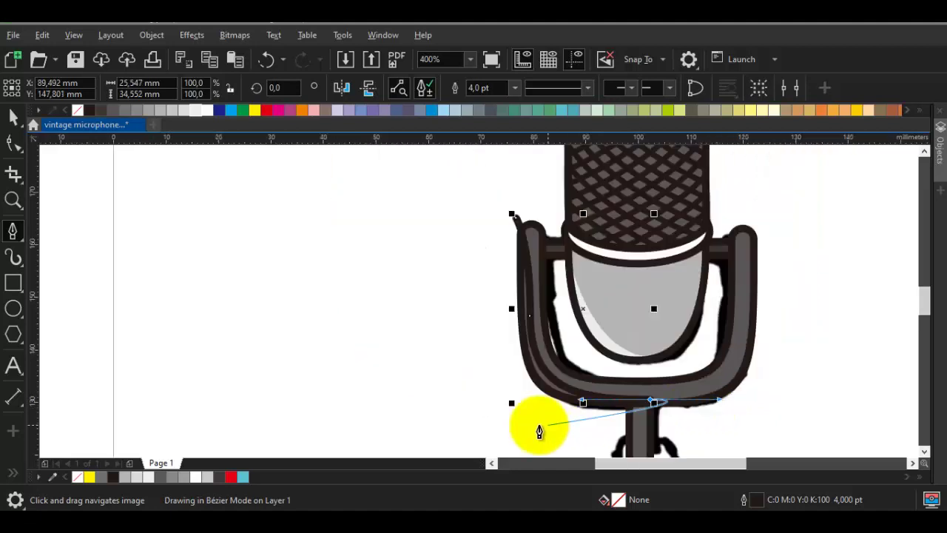
pyautogui.moveTo(527, 425); pyautogui.dragTo(494, 407)
pyautogui.moveTo(515, 220); pyautogui.dragTo(452, 219)
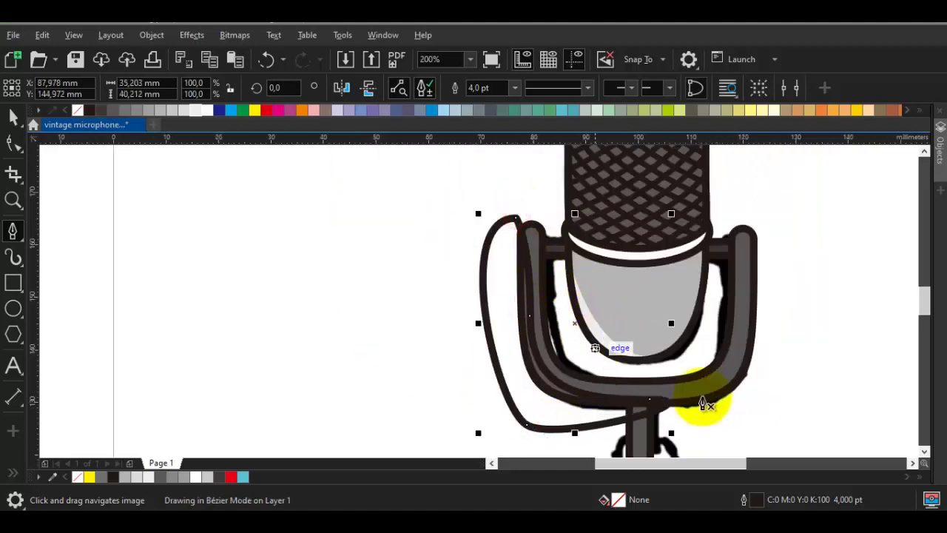
# Intersect the new shape with the U-shaped holder's grey fill and delete the drawn shape.
pyautogui.press('space')
pyautogui.keyDown('shift'); pyautogui.click(722, 388); pyautogui.keyUp('shift')
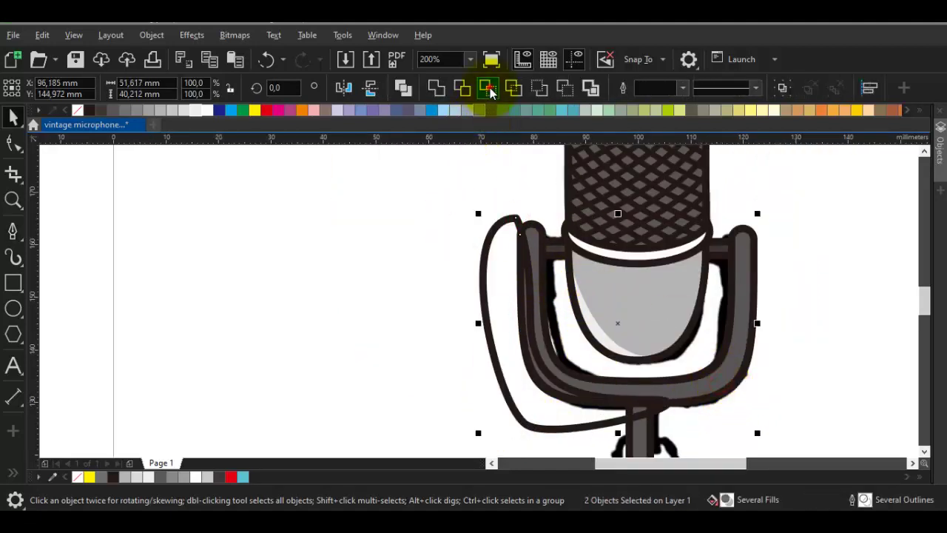
pyautogui.click(490, 87)
pyautogui.click(501, 254)
pyautogui.rightClick(503, 255)
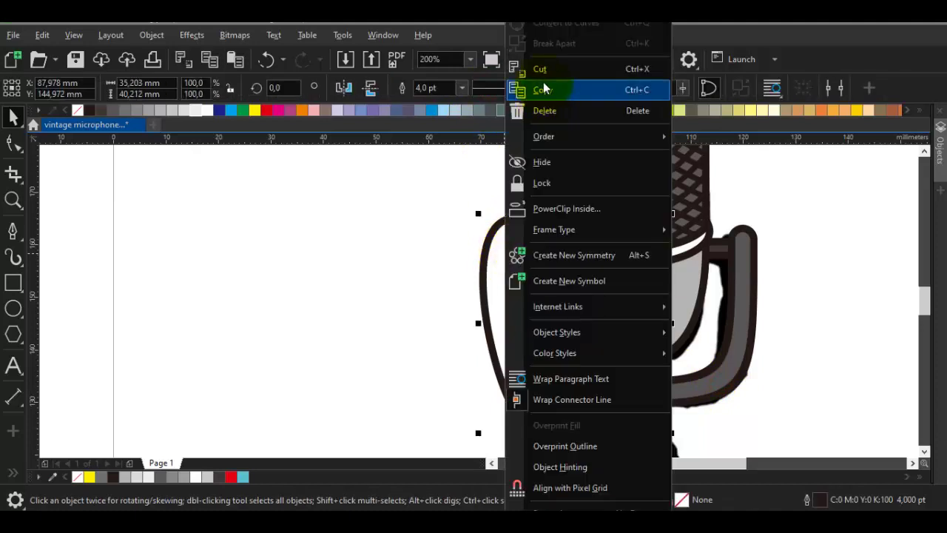
pyautogui.click(544, 110)
# Adjust the inner-curve node of the intersected piece on the holder's left arm.
pyautogui.scroll(2, 518, 332)
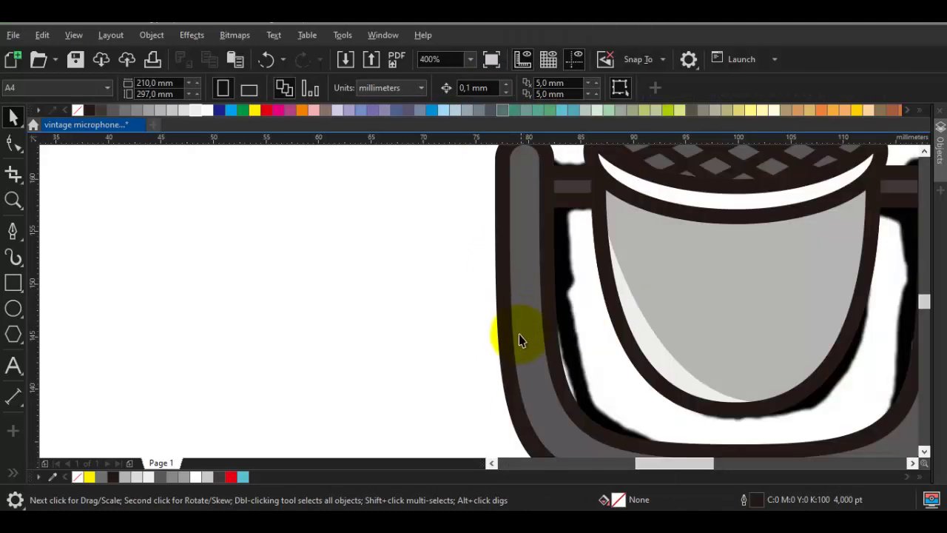
pyautogui.click(517, 337)
pyautogui.press('F10')
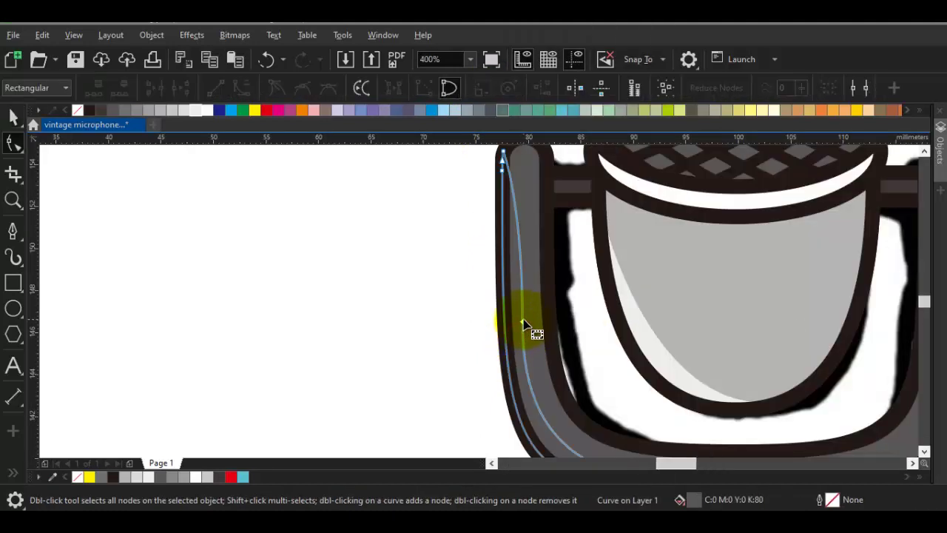
pyautogui.scroll(2, 523, 326)
pyautogui.click(518, 333)
pyautogui.scroll(-1, 518, 333)
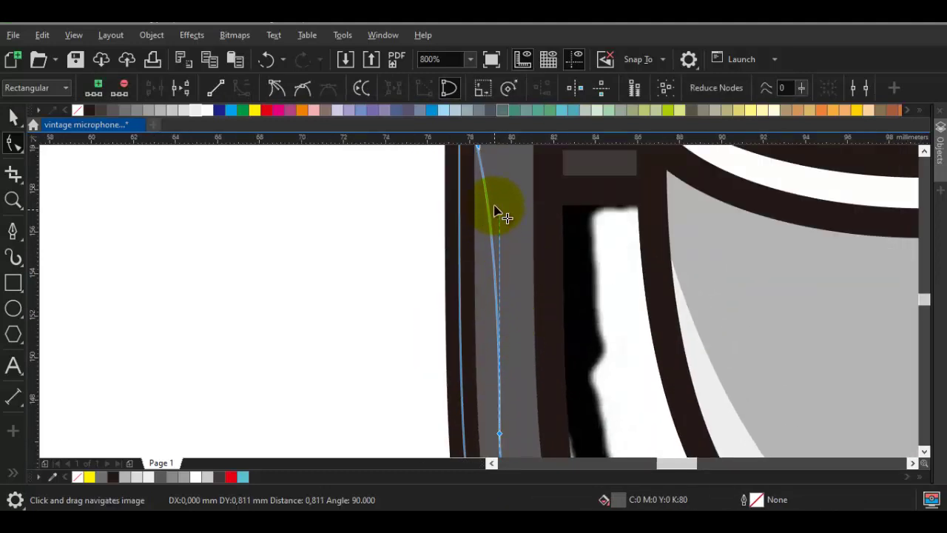
# Fill the intersected piece on the holder's left arm with 60% black as a highlight.
pyautogui.press('space')
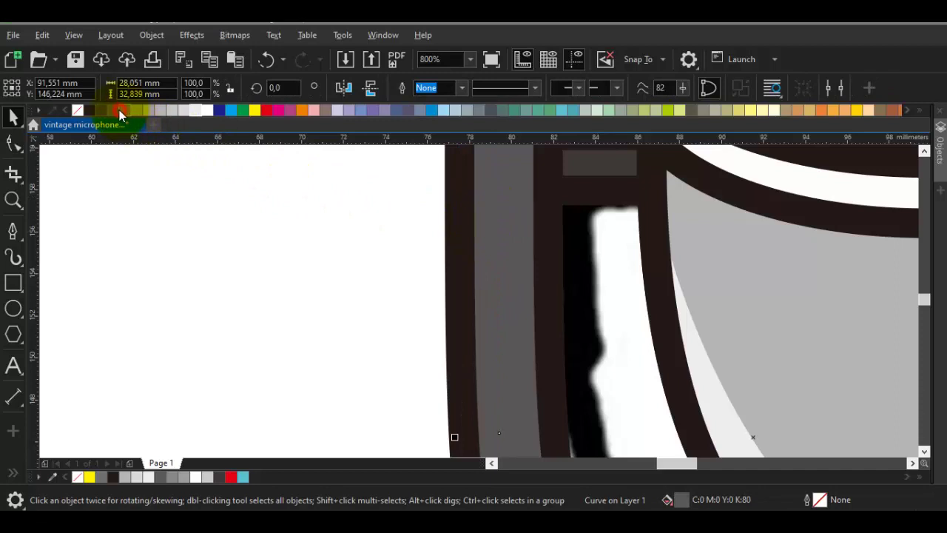
pyautogui.click(119, 111)
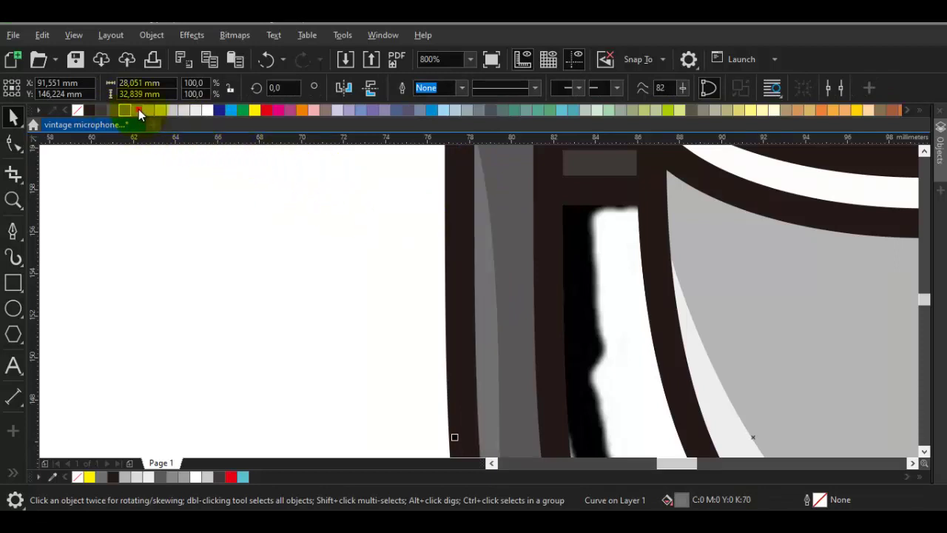
pyautogui.click(138, 109)
pyautogui.scroll(-3, 407, 278)
pyautogui.press('space')
pyautogui.click(600, 358)
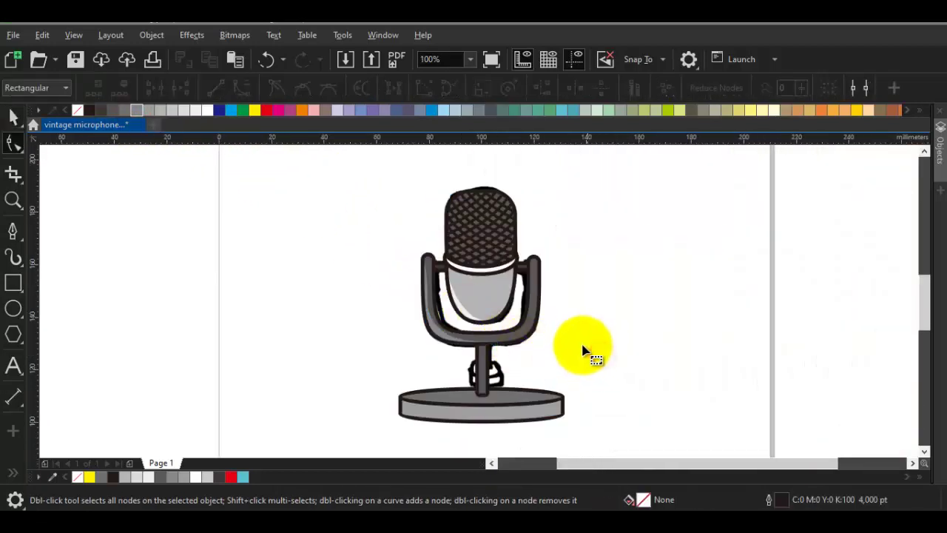
# Duplicate the grey fill of the base's top ellipse, offset slightly up and to the right.
pyautogui.scroll(2, 414, 410)
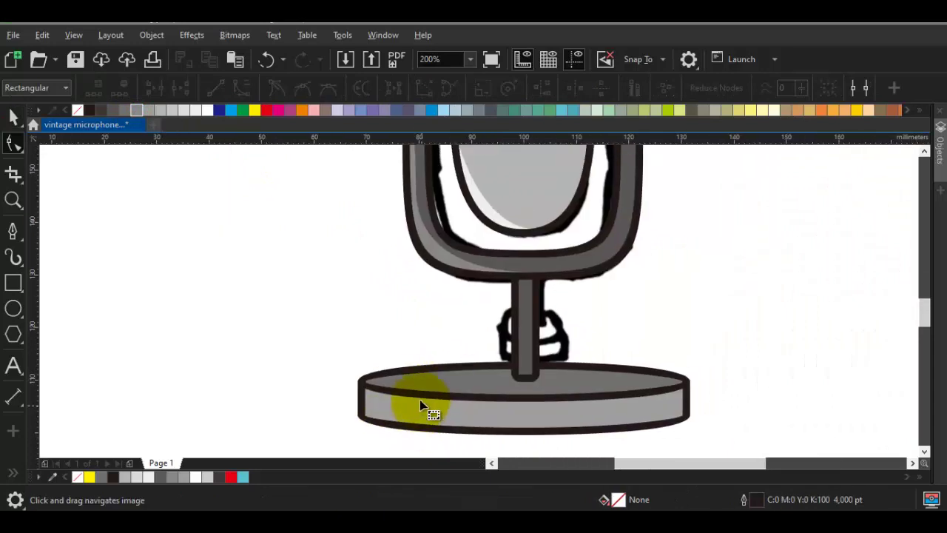
pyautogui.press('space')
pyautogui.click(438, 383)
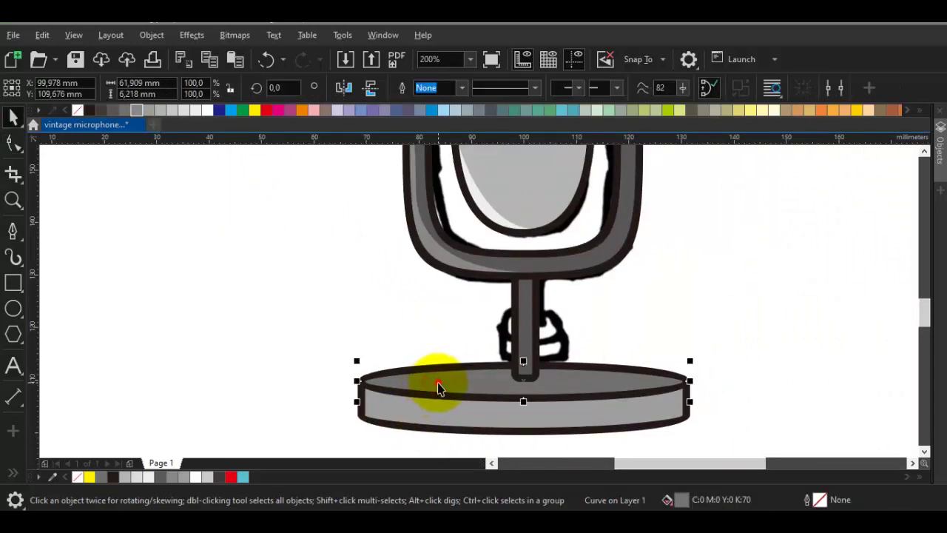
pyautogui.click(439, 384)
pyautogui.moveTo(444, 386); pyautogui.dragTo(458, 373)
# Intersect the offset ellipse copy with the original top fill of the base and remove the copy.
pyautogui.keyDown('shift'); pyautogui.click(364, 382); pyautogui.keyUp('shift')
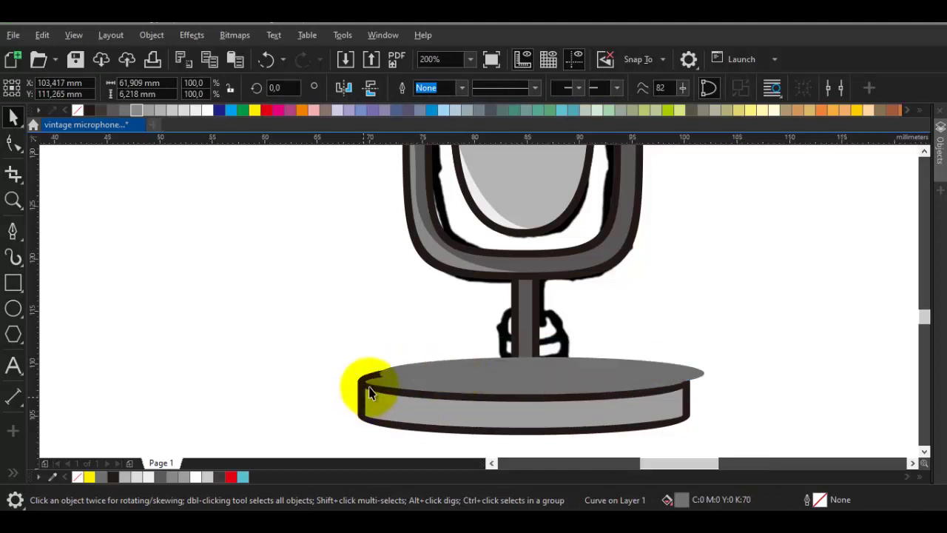
pyautogui.scroll(3, 364, 382)
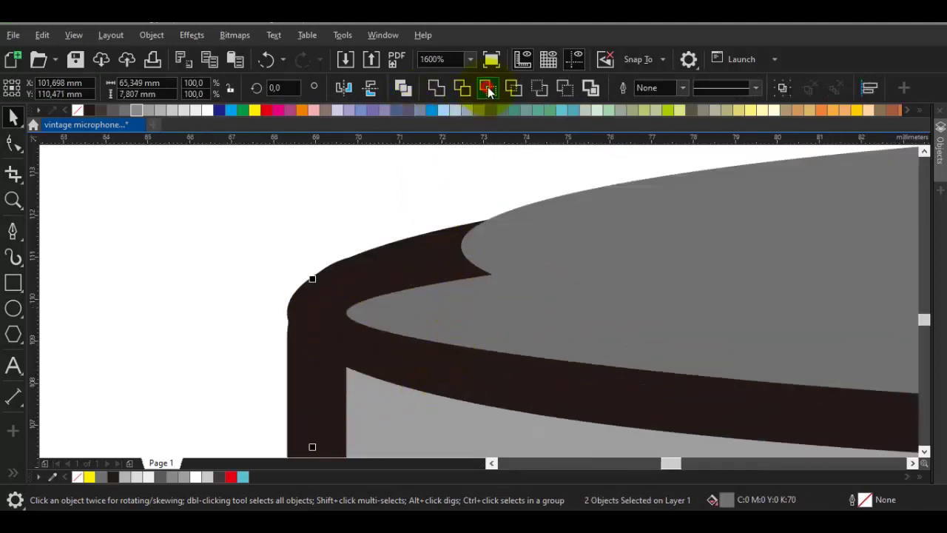
pyautogui.click(488, 88)
pyautogui.click(568, 251)
pyautogui.moveTo(574, 247); pyautogui.dragTo(418, 311)
# Fill the original top ellipse of the base with 50% black so its front rim forms a highlight.
pyautogui.click(137, 110)
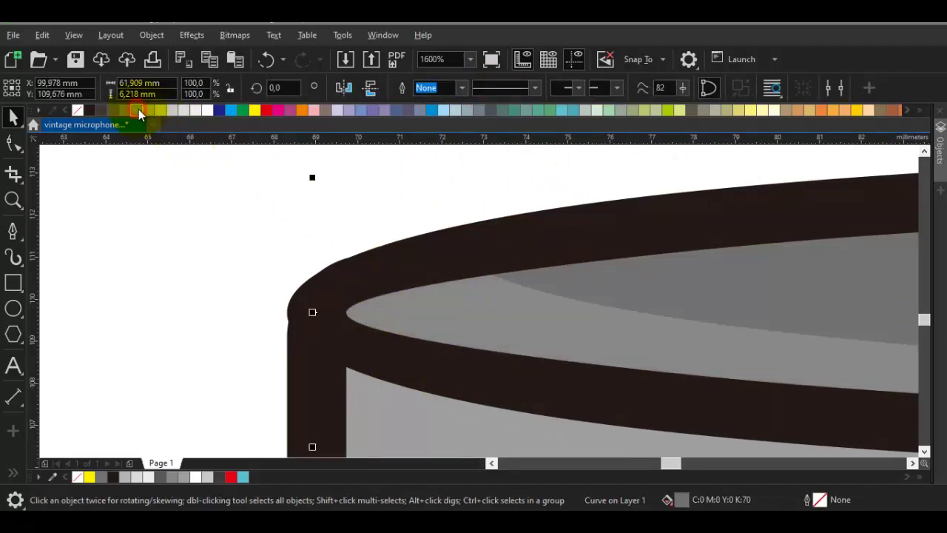
pyautogui.click(146, 110)
pyautogui.press('Escape')
# Duplicate the light grey fill of the base's side, offset slightly up and to the right.
pyautogui.scroll(-3, 500, 311)
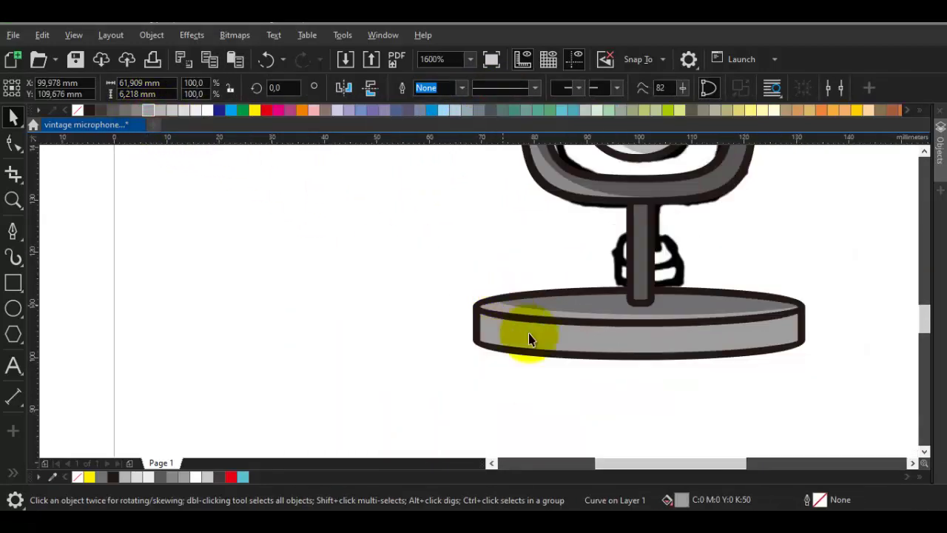
pyautogui.moveTo(528, 333)
pyautogui.mouseDown()
pyautogui.moveTo(471, 321)
pyautogui.moveTo(528, 321)
pyautogui.mouseUp()
pyautogui.scroll(2, 475, 318)
# Intersect the offset side copy with the base's original side fill and delete the copy.
pyautogui.click(470, 323)
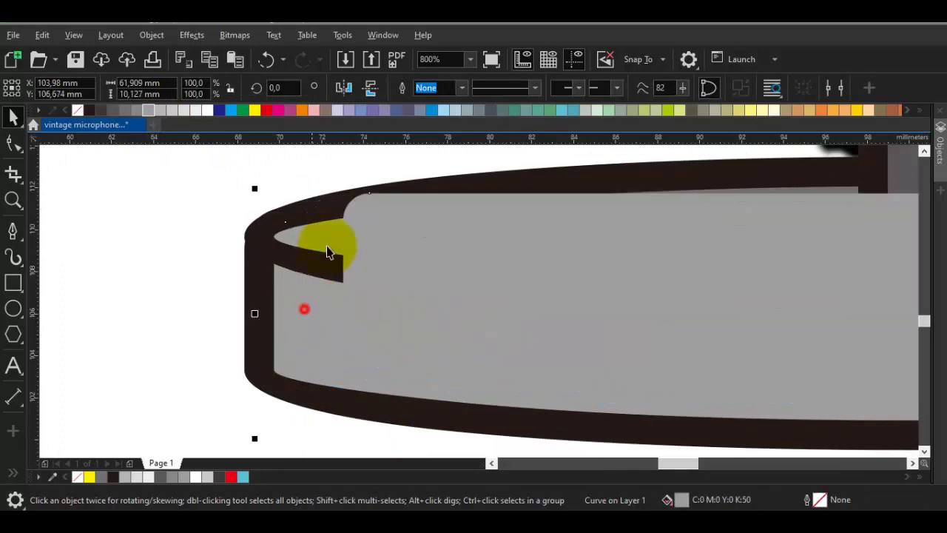
pyautogui.keyDown('shift'); pyautogui.click(327, 251); pyautogui.keyUp('shift')
pyautogui.click(487, 87)
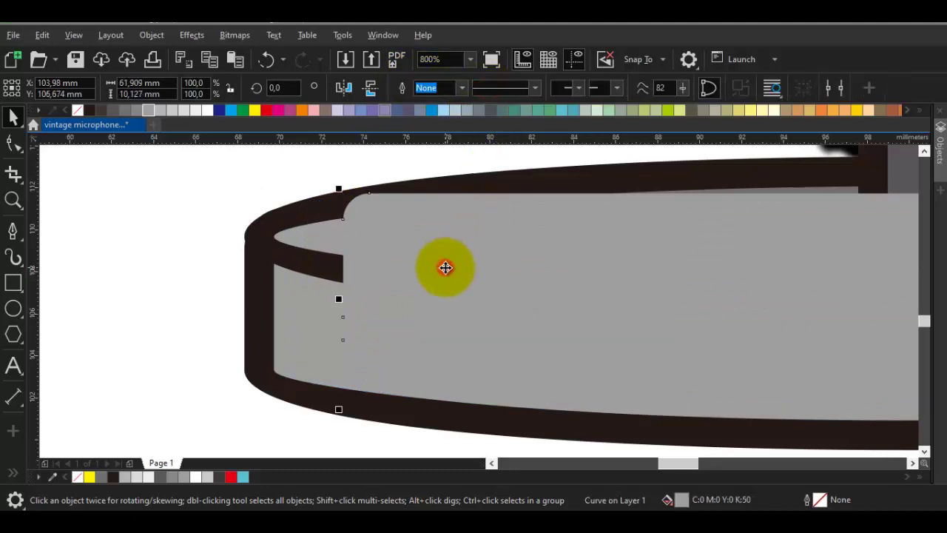
pyautogui.press('Delete')
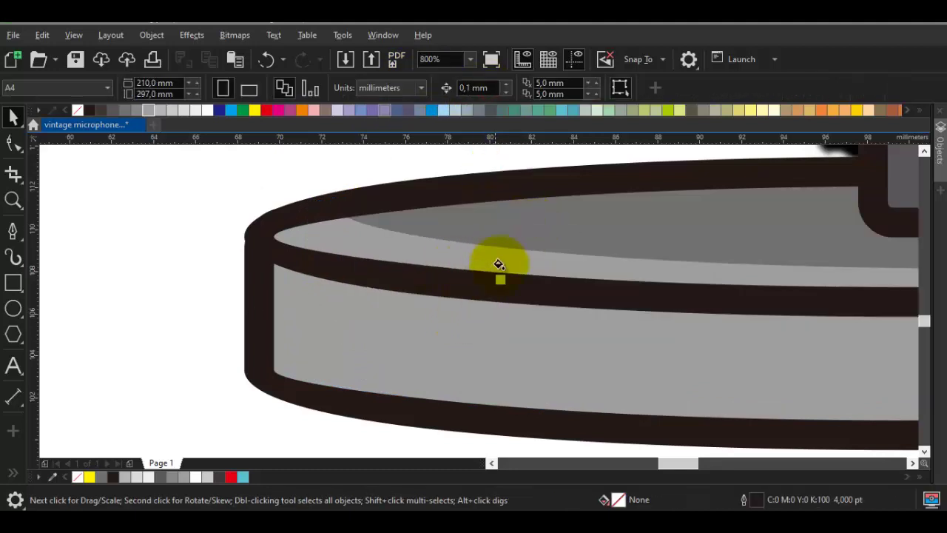
# Sample the dark grey from the base's top and apply it to the left and lower edge band of the base's side.
pyautogui.press('i')
pyautogui.click(527, 225)
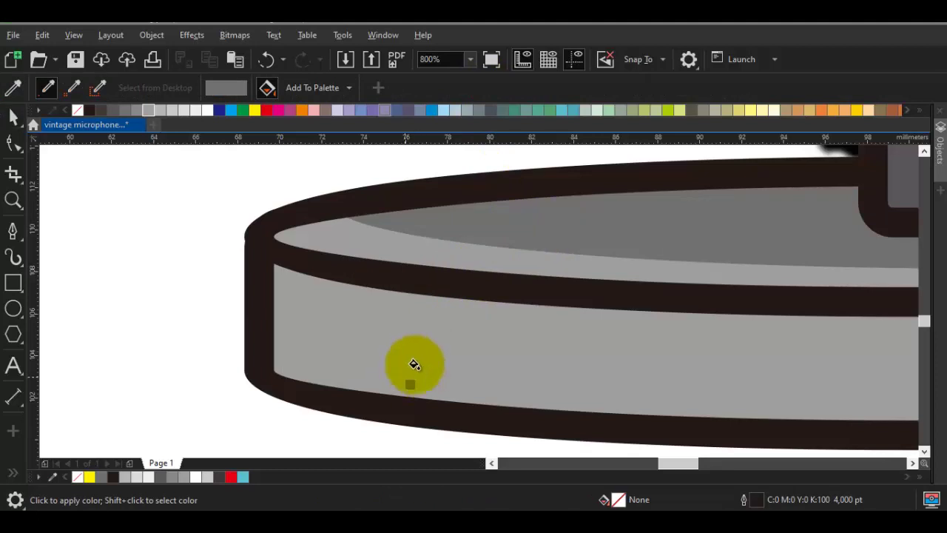
pyautogui.click(412, 363)
pyautogui.scroll(-2, 444, 333)
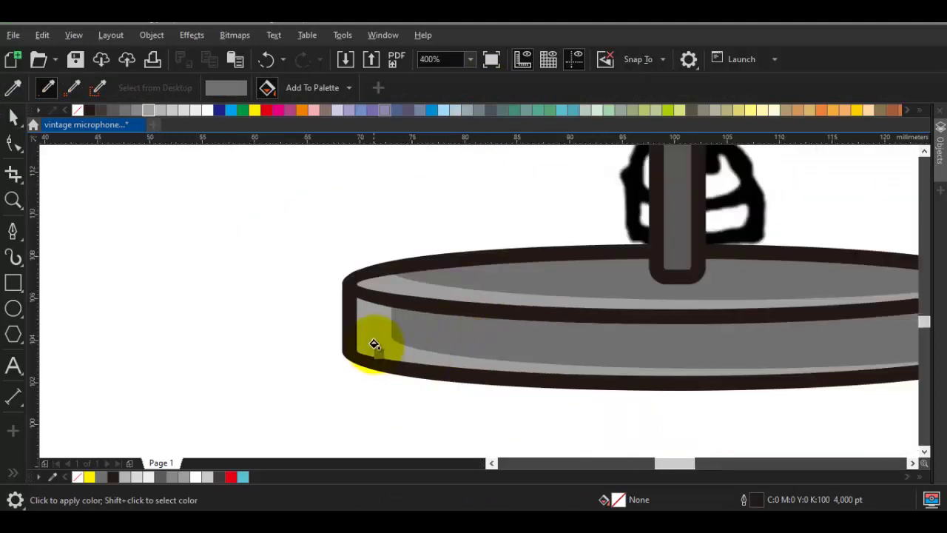
pyautogui.scroll(1, 375, 344)
pyautogui.hotkey('ctrl', 'z')
pyautogui.click(376, 323)
pyautogui.scroll(-2, 391, 326)
pyautogui.press('space')
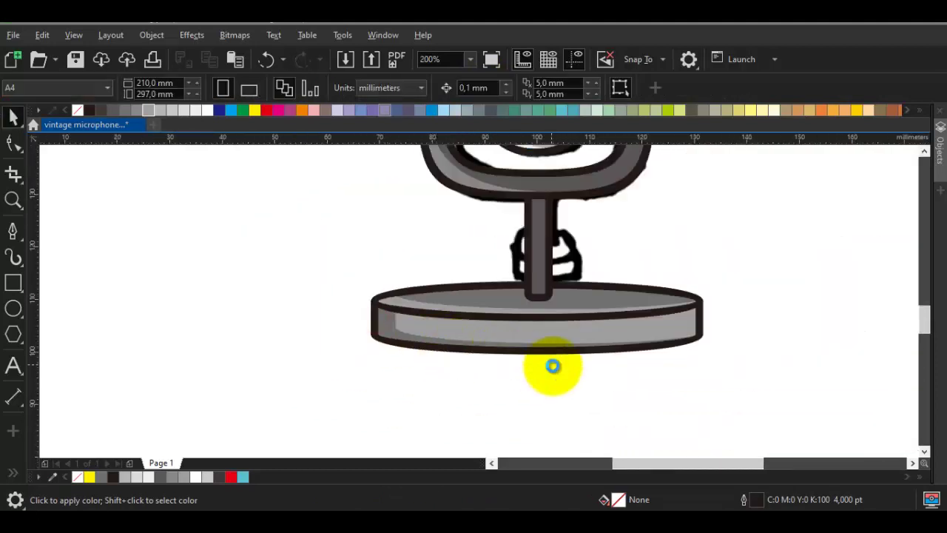
pyautogui.scroll(-1, 554, 366)
pyautogui.moveTo(553, 367); pyautogui.dragTo(479, 407)
pyautogui.scroll(1, 497, 356)
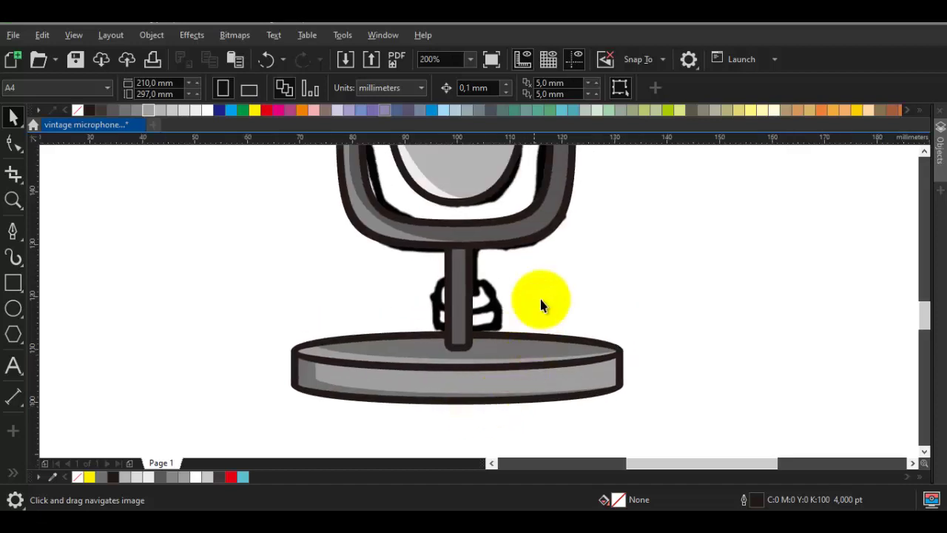
# Duplicate the stem's dark grey fill, offset about 0.7 mm right and 2.2 mm up.
pyautogui.moveTo(519, 310); pyautogui.dragTo(510, 351)
pyautogui.scroll(1, 442, 356)
pyautogui.click(452, 351)
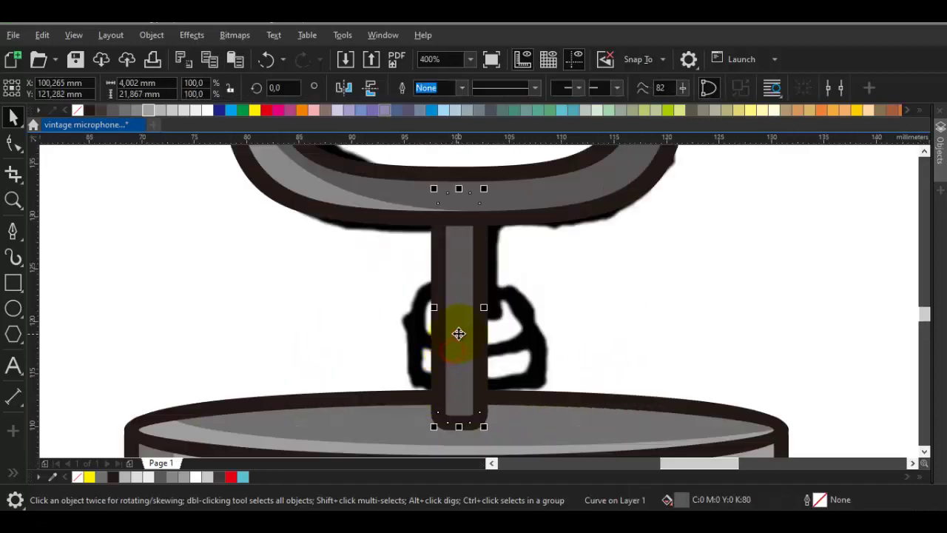
pyautogui.moveTo(459, 334); pyautogui.dragTo(468, 315)
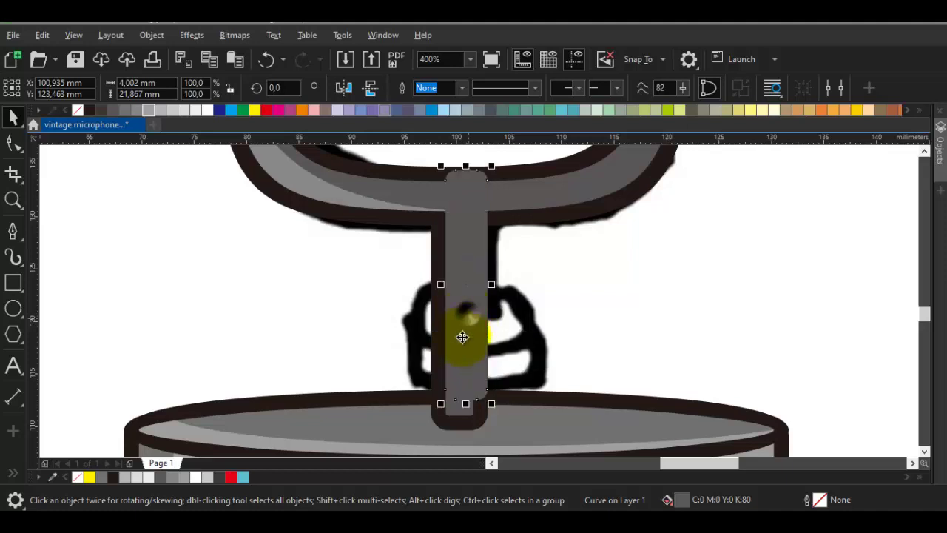
# Intersect the offset stem copy with the stem's original fill and delete the copy.
pyautogui.scroll(2, 457, 407)
pyautogui.moveTo(466, 362); pyautogui.dragTo(476, 357)
pyautogui.keyDown('shift'); pyautogui.click(451, 392); pyautogui.keyUp('shift')
pyautogui.click(486, 90)
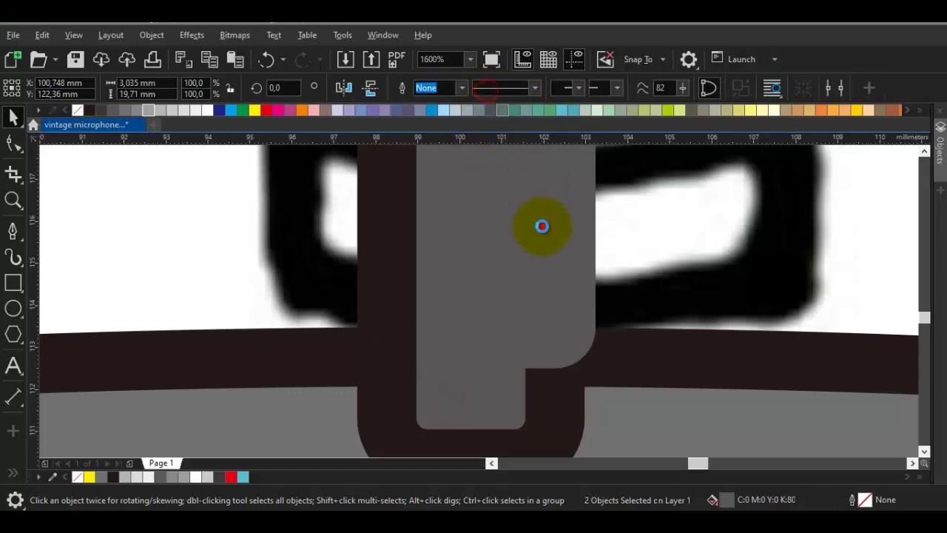
# Fill the original stem shape with 60% black so its left and lower edges form a highlight.
pyautogui.click(475, 409)
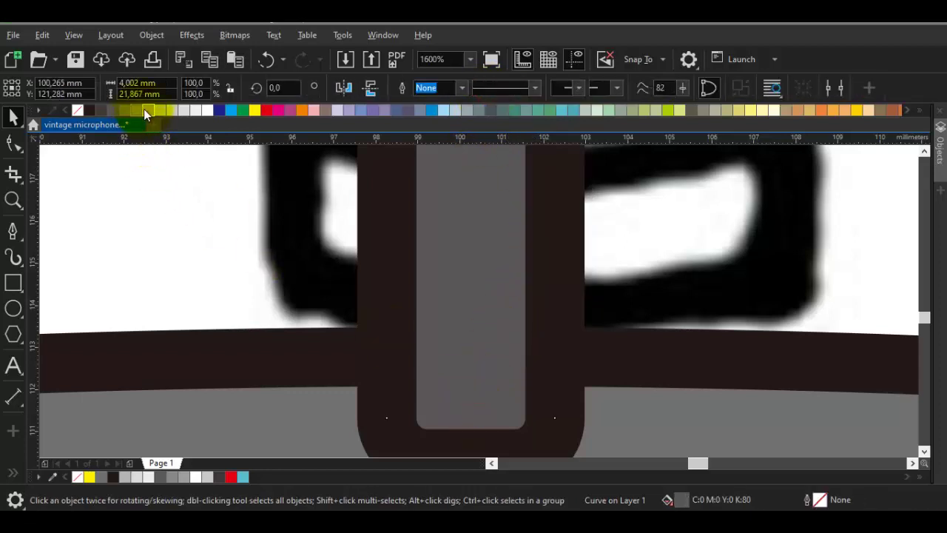
pyautogui.click(148, 109)
pyautogui.click(126, 109)
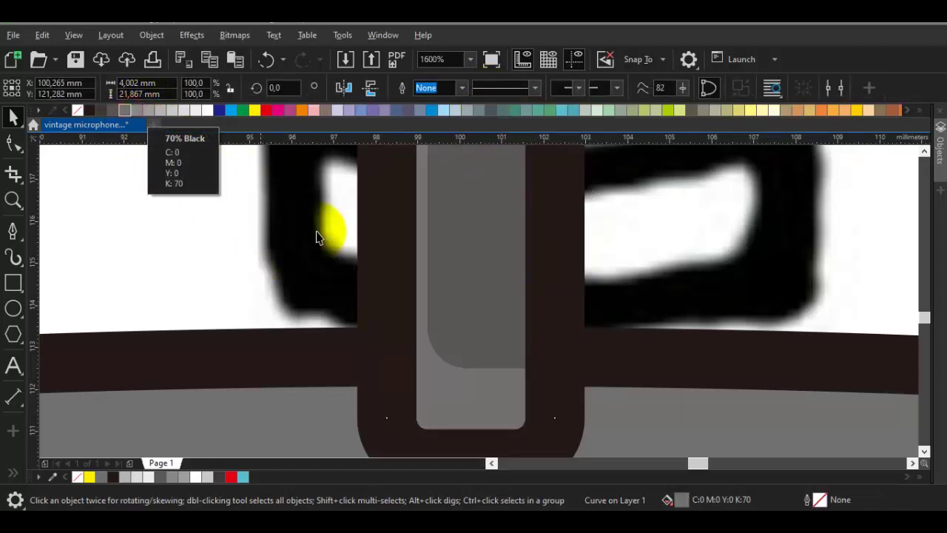
pyautogui.scroll(-1, 415, 319)
pyautogui.click(429, 338)
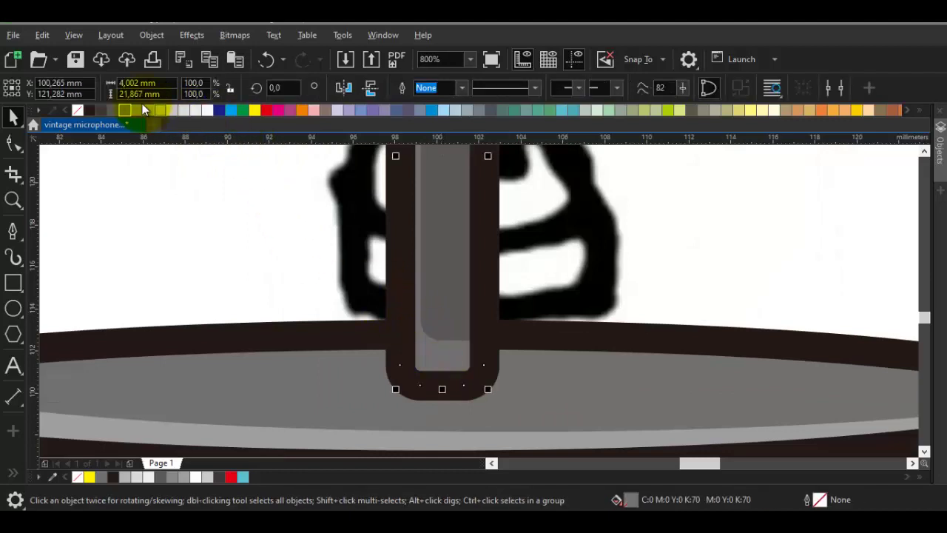
pyautogui.click(139, 110)
pyautogui.scroll(-2, 390, 291)
pyautogui.press('Escape')
# Try placing a duplicate of the whole microphone off the page, to the left of the sketch.
pyautogui.moveTo(445, 325); pyautogui.dragTo(437, 347)
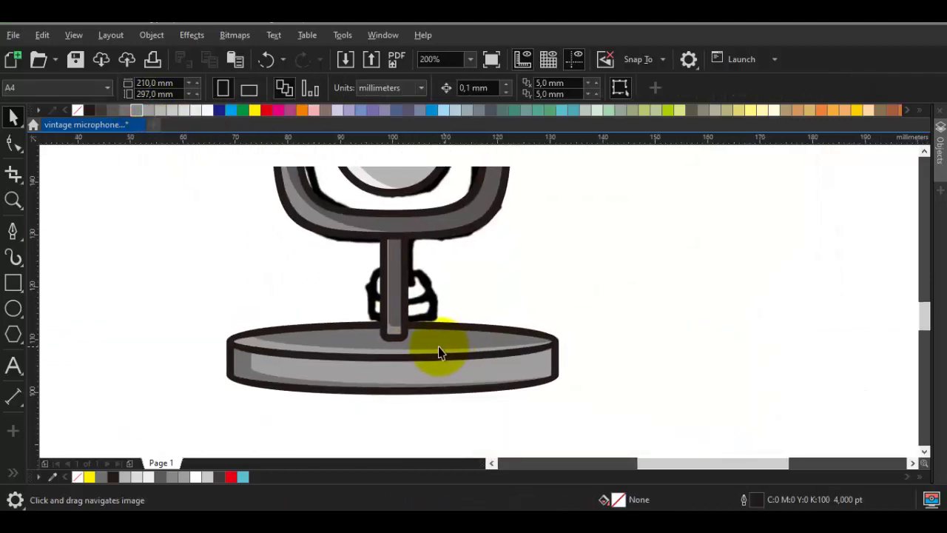
pyautogui.scroll(-1, 432, 346)
pyautogui.moveTo(445, 279); pyautogui.dragTo(443, 293)
pyautogui.scroll(1, 414, 295)
pyautogui.moveTo(420, 224); pyautogui.dragTo(404, 381)
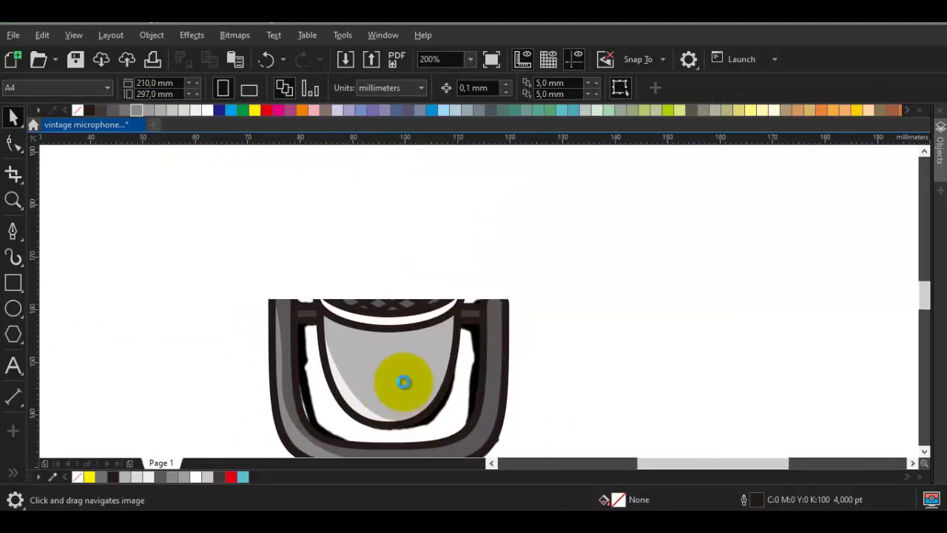
pyautogui.scroll(-1, 416, 296)
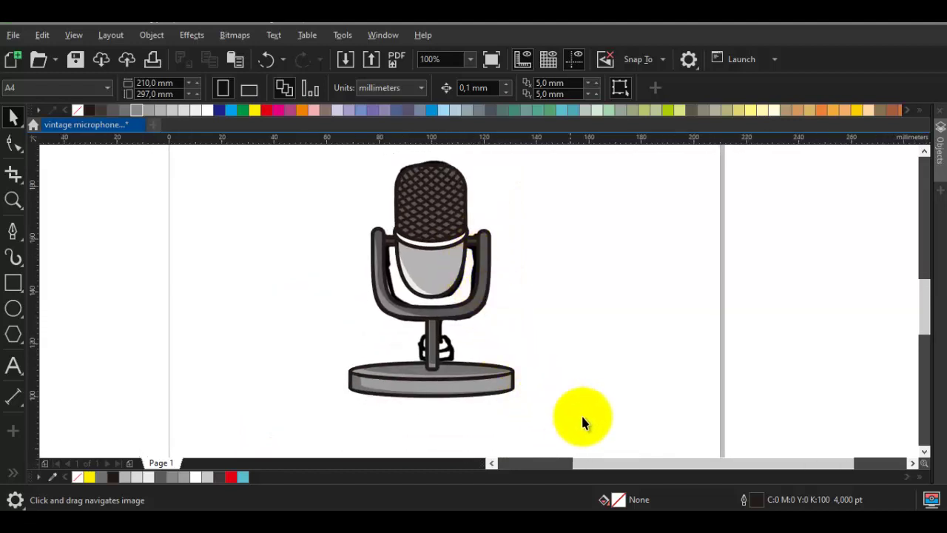
pyautogui.moveTo(351, 154); pyautogui.dragTo(340, 178)
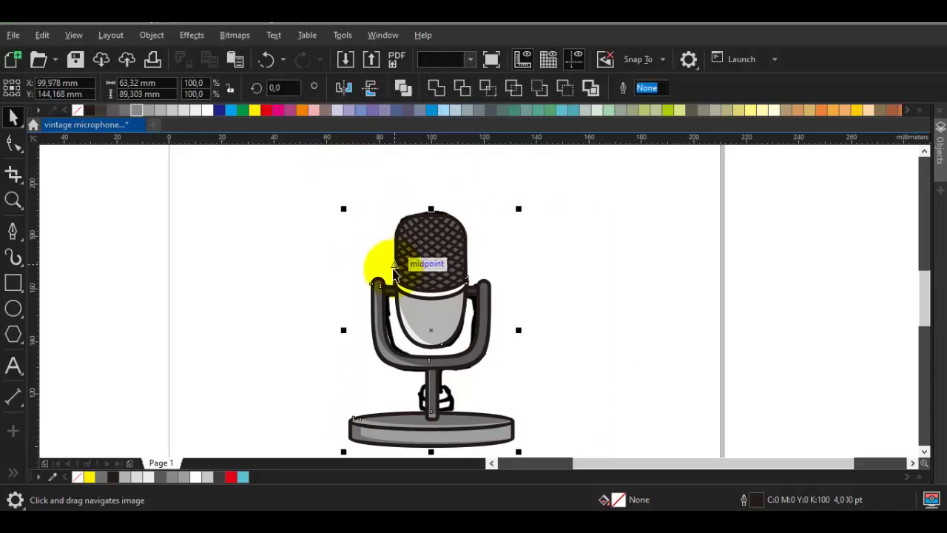
pyautogui.moveTo(431, 270); pyautogui.dragTo(202, 238)
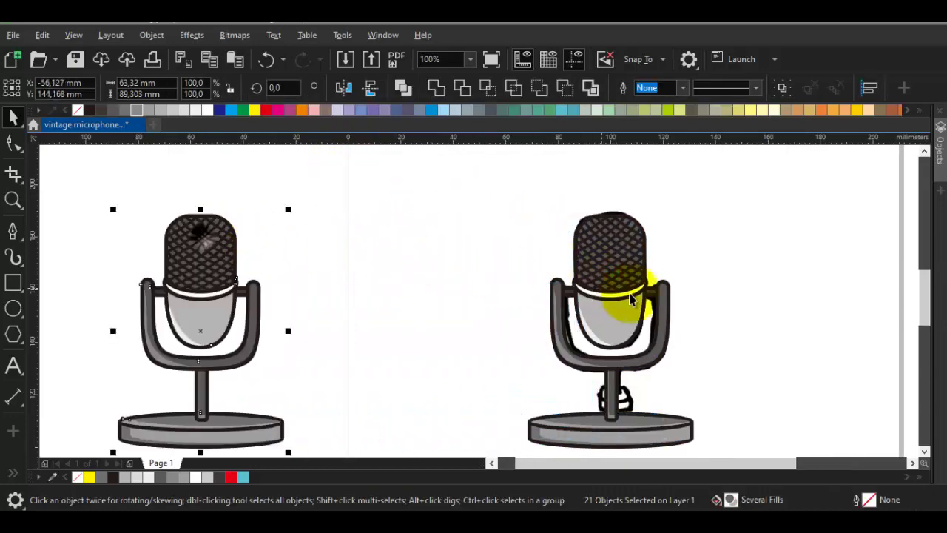
pyautogui.hotkey('ctrl', 'z')
pyautogui.click(245, 311)
# Duplicate the white curved band below the grille, offset about 1.2 mm right and 0.5 mm up.
pyautogui.scroll(2, 656, 311)
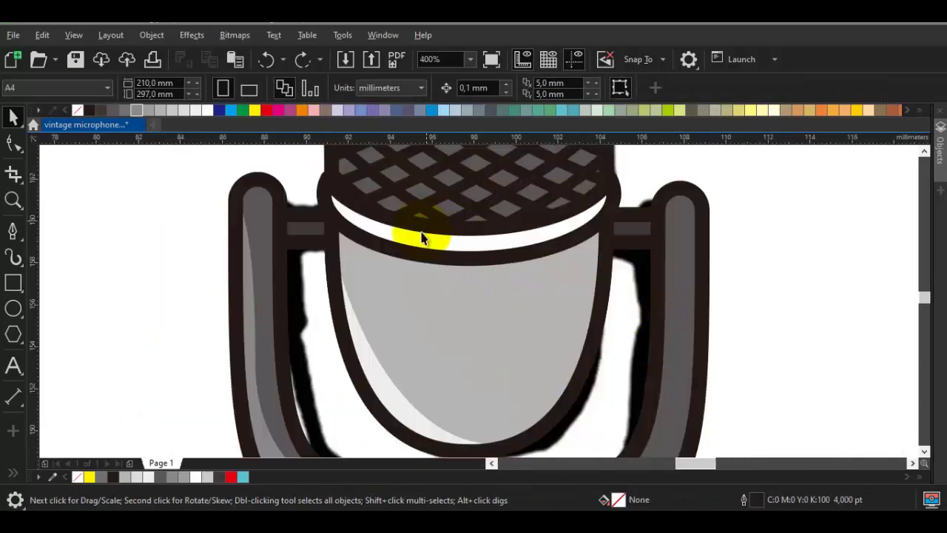
pyautogui.scroll(3, 422, 237)
pyautogui.click(434, 258)
pyautogui.click(425, 254)
pyautogui.moveTo(425, 254); pyautogui.dragTo(439, 244)
pyautogui.scroll(1, 269, 193)
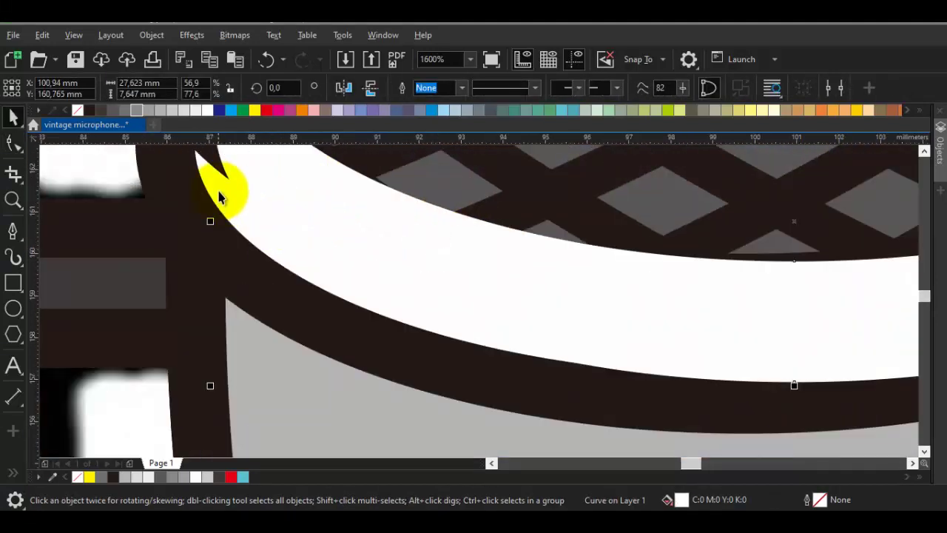
# Intersect the offset band copy with the original white band and delete the copy.
pyautogui.keyDown('shift'); pyautogui.click(219, 190); pyautogui.keyUp('shift')
pyautogui.click(484, 86)
pyautogui.click(349, 223)
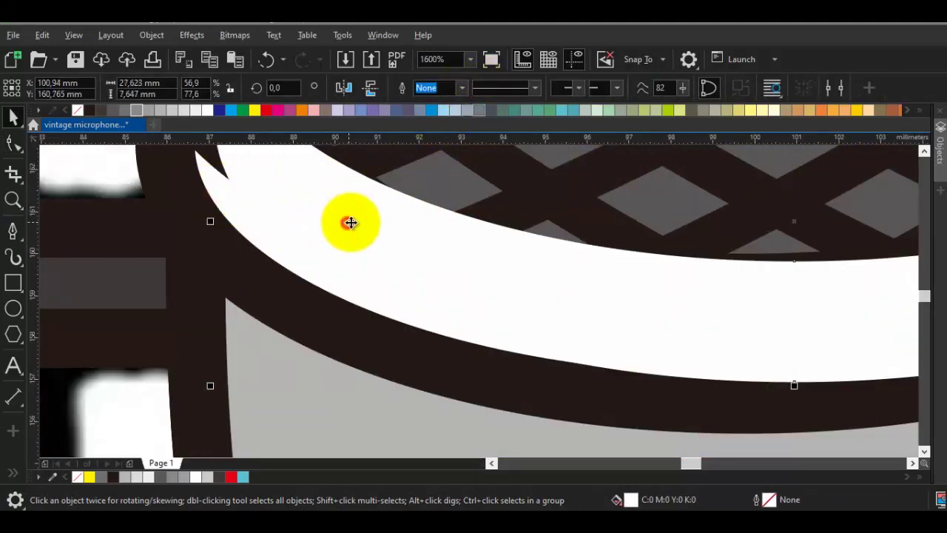
pyautogui.press('Delete')
# Fill the intersected part of the band with 30% black, leaving a white highlight at its lower left.
pyautogui.click(218, 198)
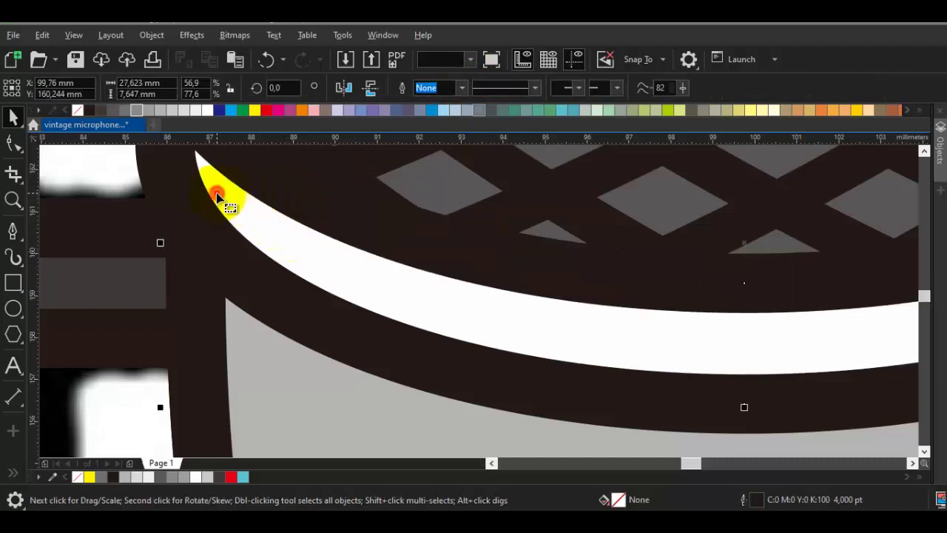
pyautogui.press('F10')
pyautogui.doubleClick(386, 278)
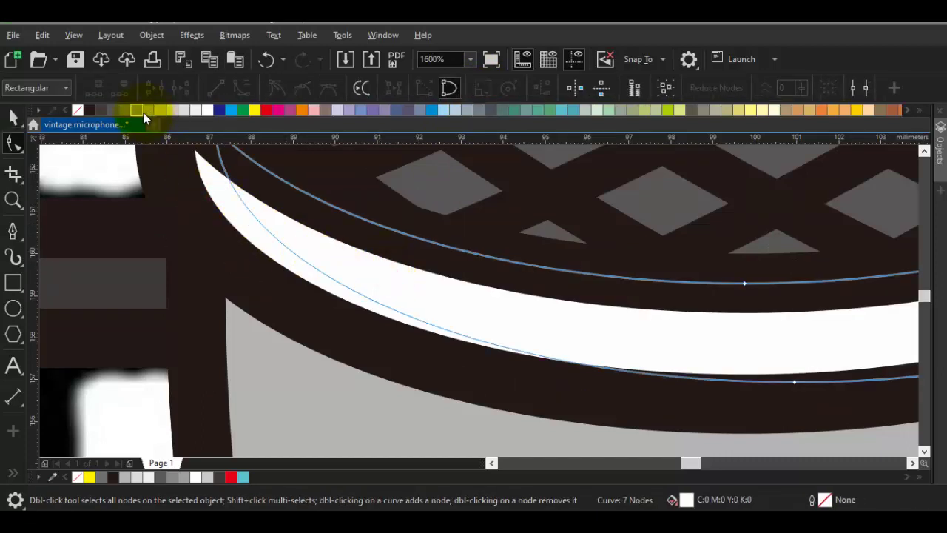
pyautogui.click(170, 109)
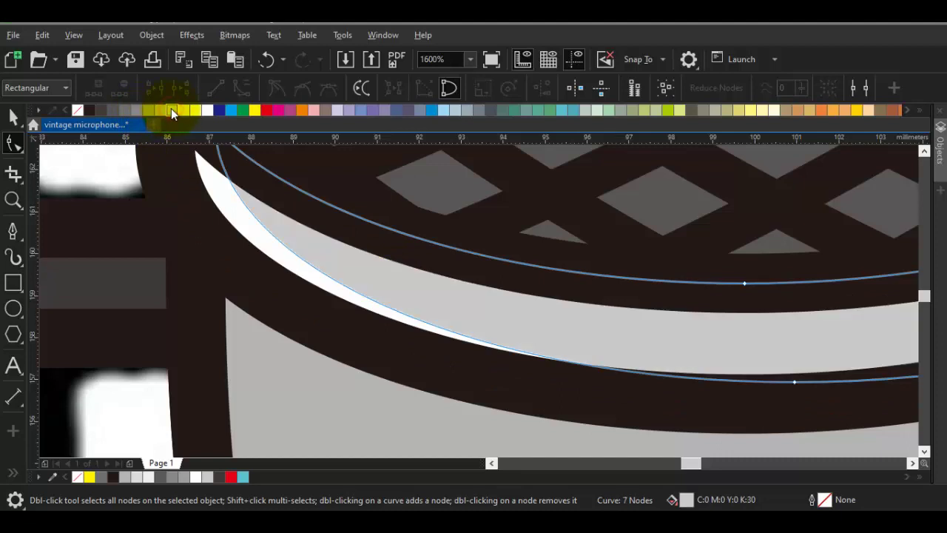
pyautogui.click(182, 112)
pyautogui.press('space')
pyautogui.press('Escape')
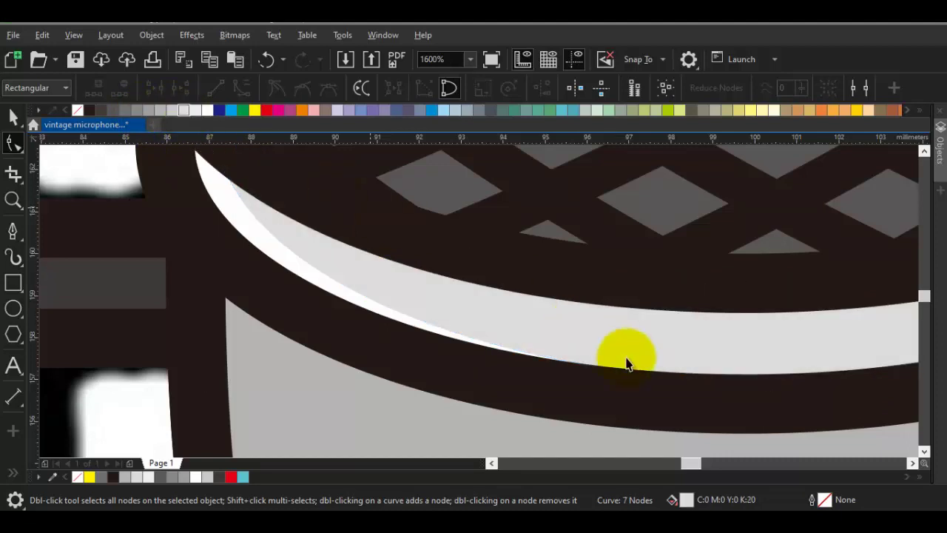
pyautogui.click(456, 301)
pyautogui.click(173, 112)
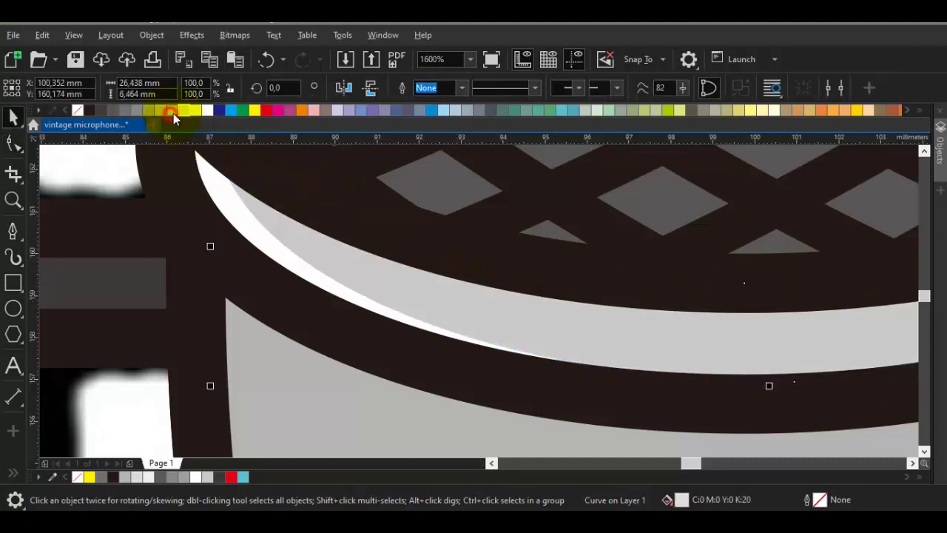
# Sample the light grey of the microphone's body with the color eyedropper for the band below the grille.
pyautogui.scroll(-4, 474, 291)
pyautogui.press('i')
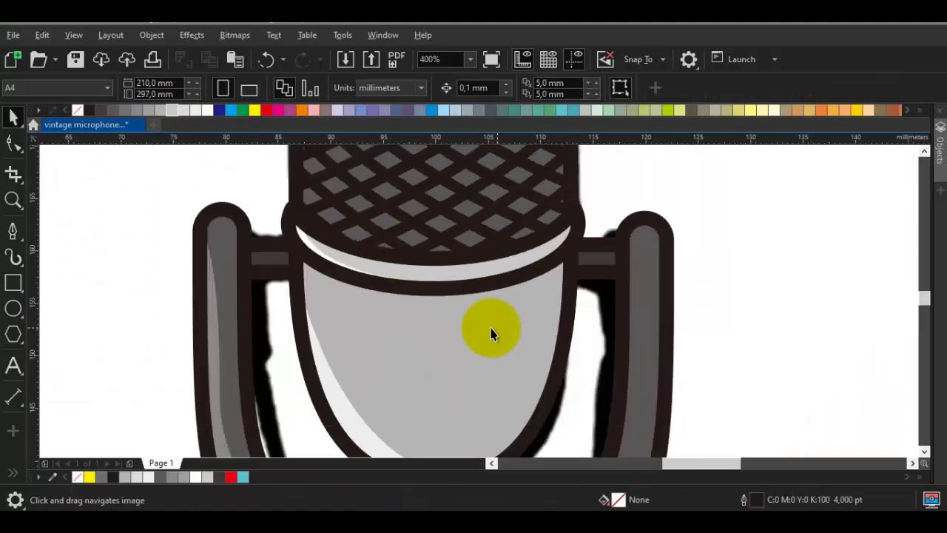
pyautogui.click(353, 300)
pyautogui.scroll(4, 367, 278)
pyautogui.scroll(-4, 387, 261)
pyautogui.press('space')
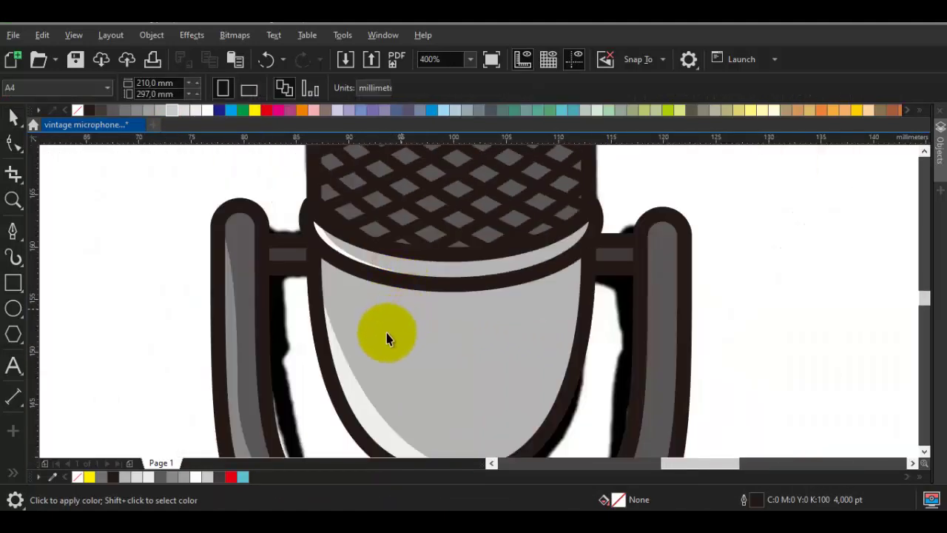
# Slim the light highlight on the body's lower left by pulling its bottom node's curve handle about 1.5 mm to the left.
pyautogui.doubleClick(377, 410)
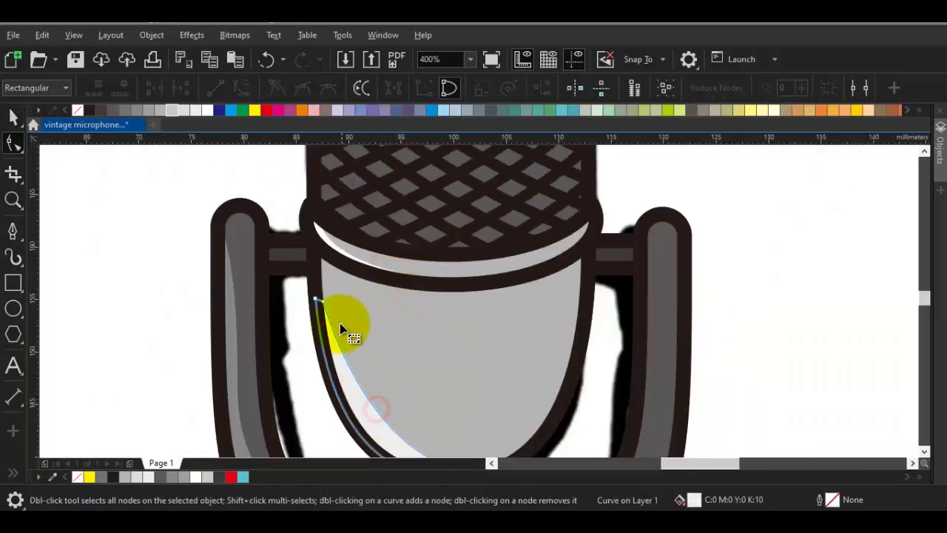
pyautogui.moveTo(330, 317); pyautogui.dragTo(355, 239)
pyautogui.click(346, 224)
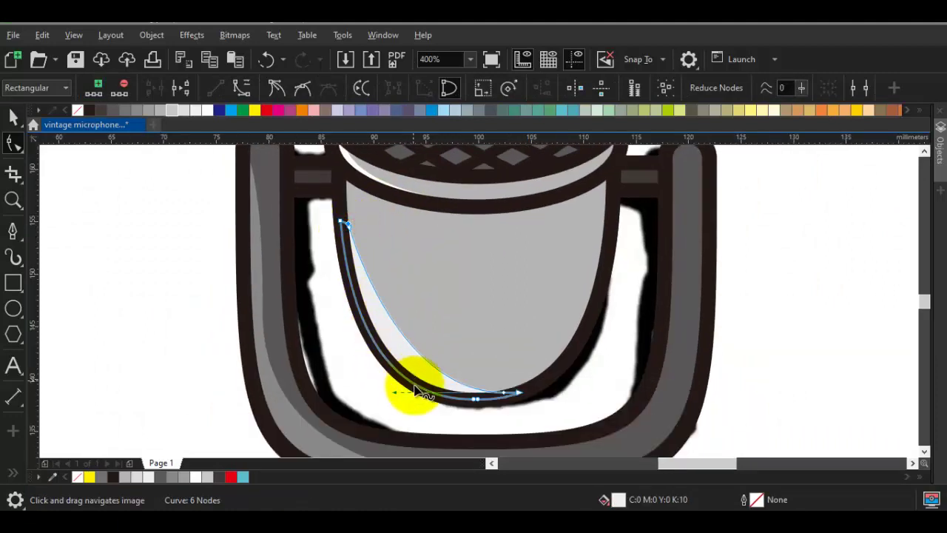
pyautogui.moveTo(385, 394); pyautogui.dragTo(378, 394)
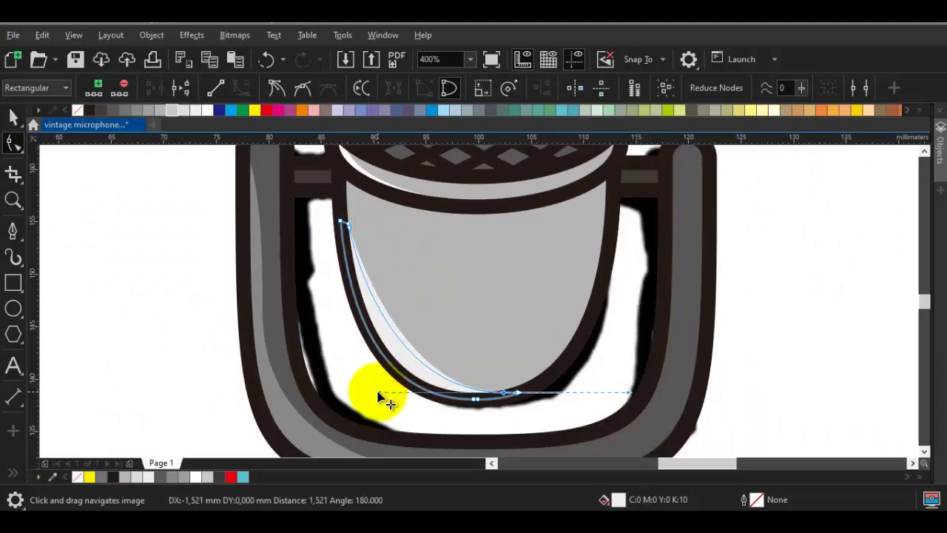
pyautogui.press('space')
pyautogui.scroll(-2, 408, 397)
pyautogui.press('Escape')
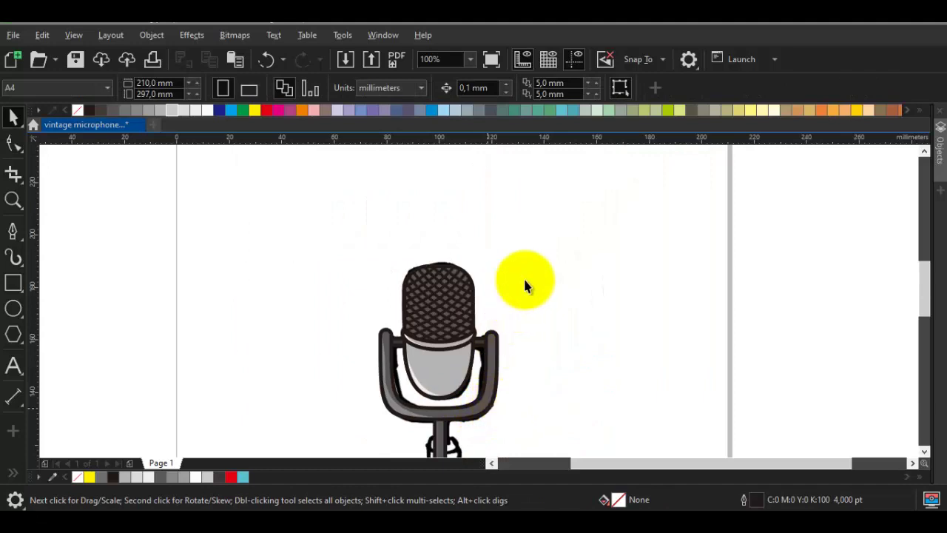
# Place a duplicate of the whole vector microphone off the page, left of the sketch, and copy it to the clipboard.
pyautogui.scroll(-2, 524, 281)
pyautogui.moveTo(540, 361); pyautogui.dragTo(306, 248)
pyautogui.scroll(2, 233, 257)
pyautogui.scroll(-1, 235, 256)
pyautogui.rightClick(307, 248)
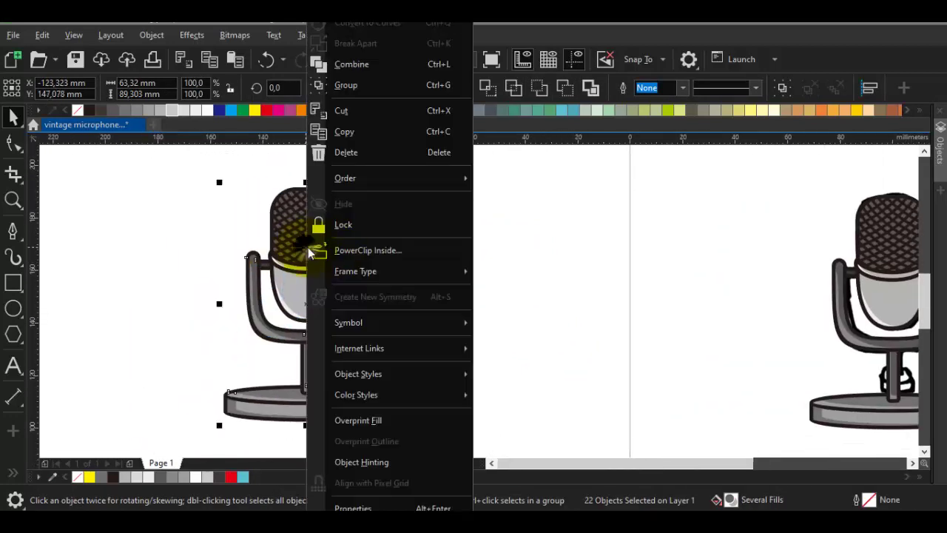
pyautogui.click(402, 131)
pyautogui.click(481, 223)
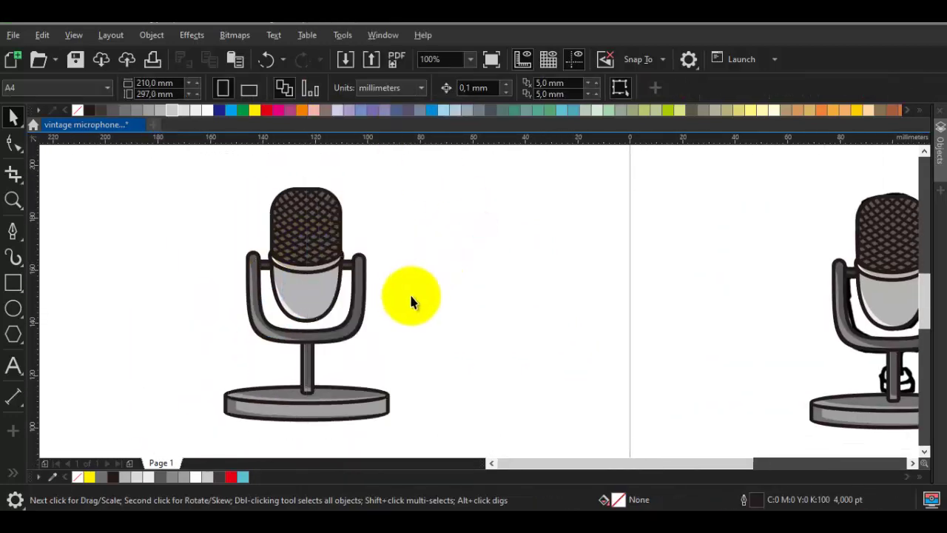